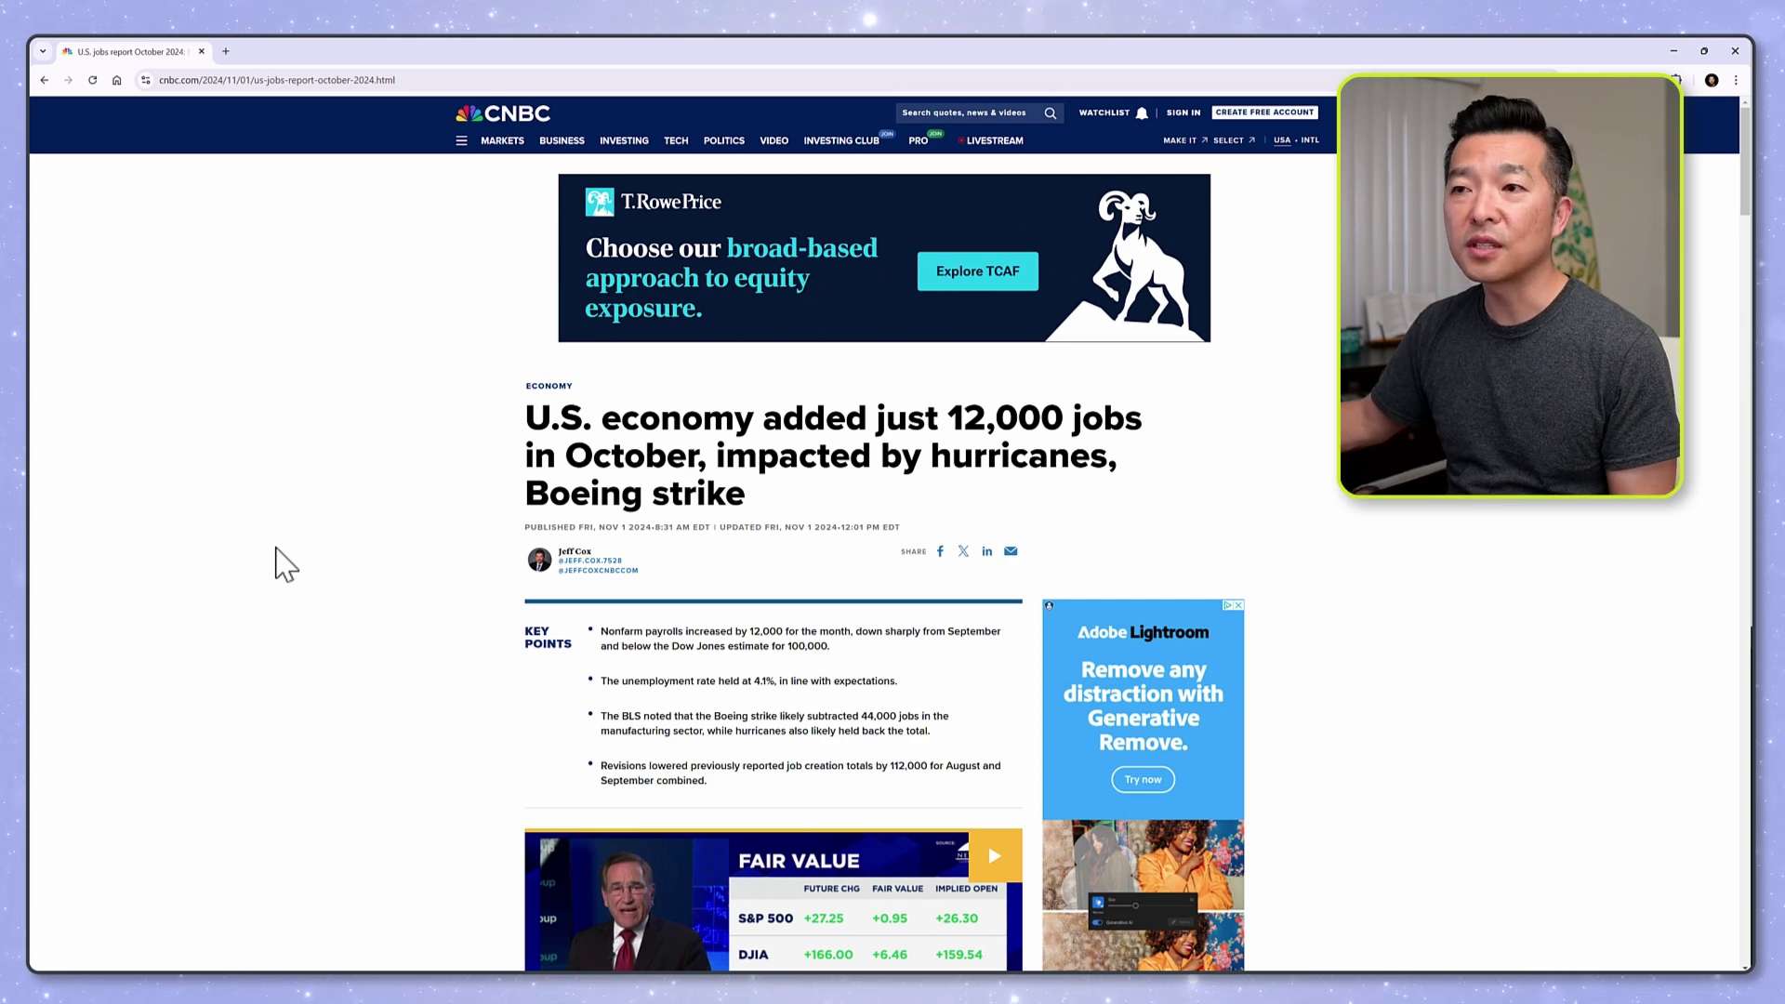
# Scroll through the CNBC jobs article, briefly selecting all its text, then clear the selection.
pyautogui.scroll(-1, 306, 559)
pyautogui.scroll(-1, 319, 544)
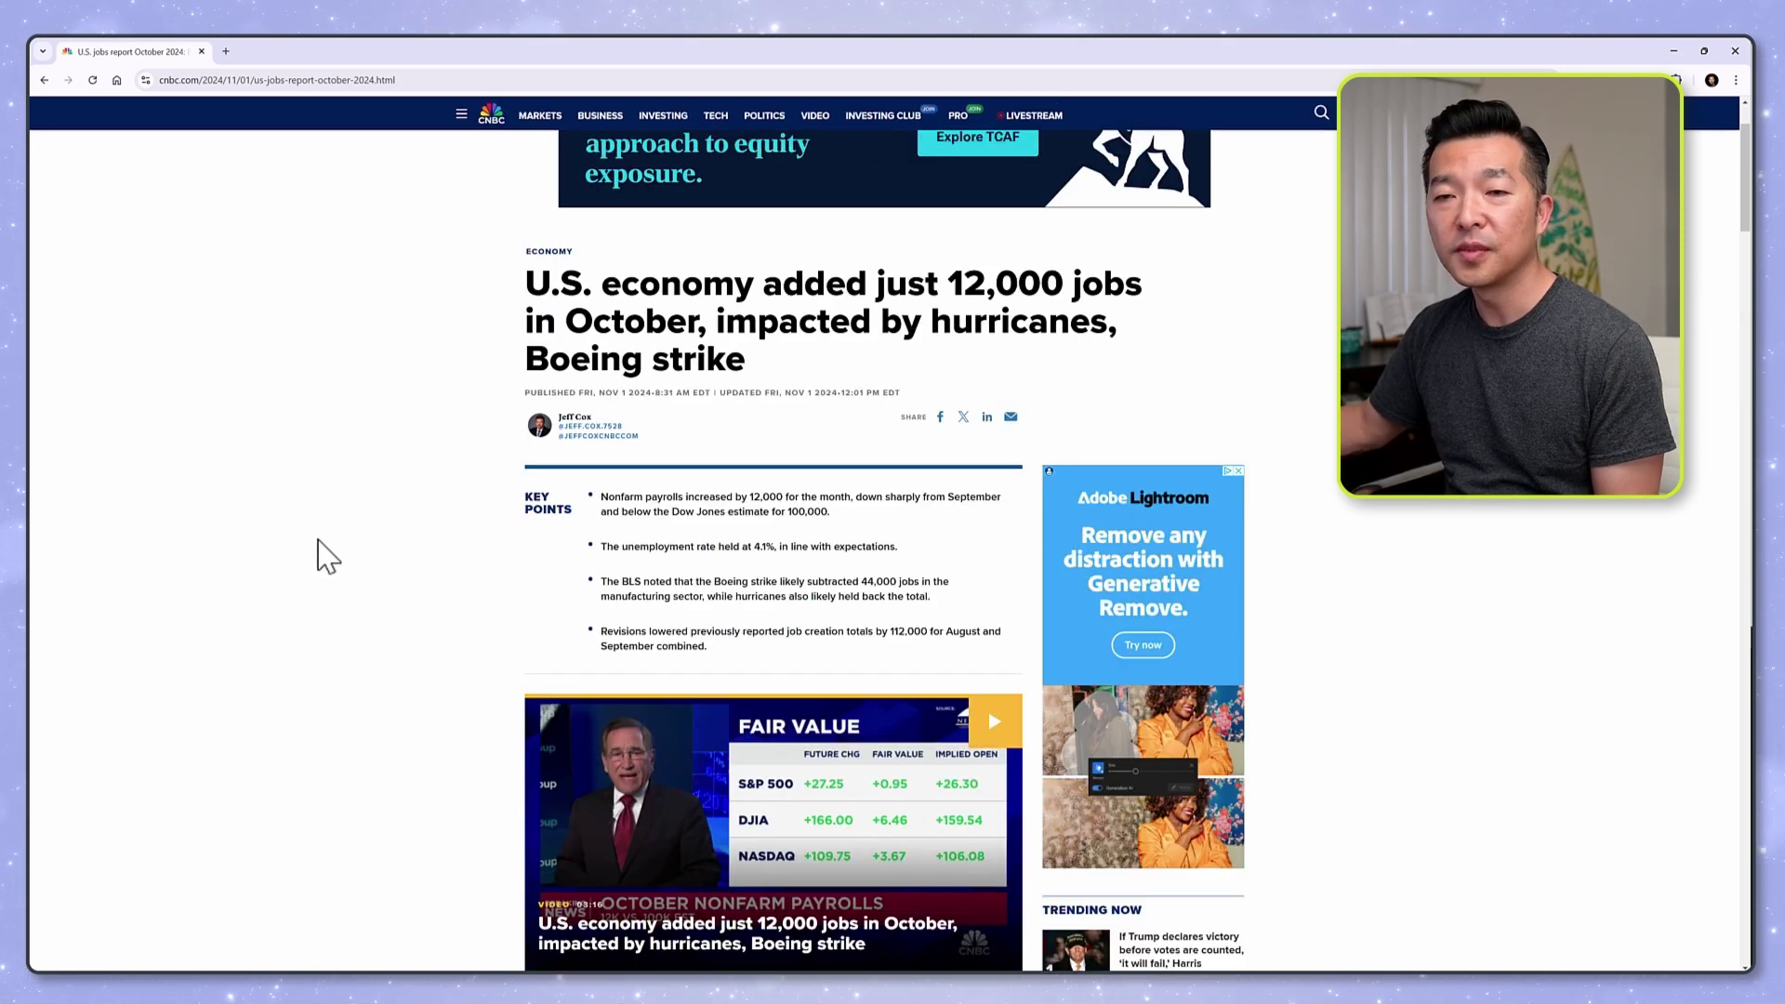
pyautogui.scroll(-1, 318, 556)
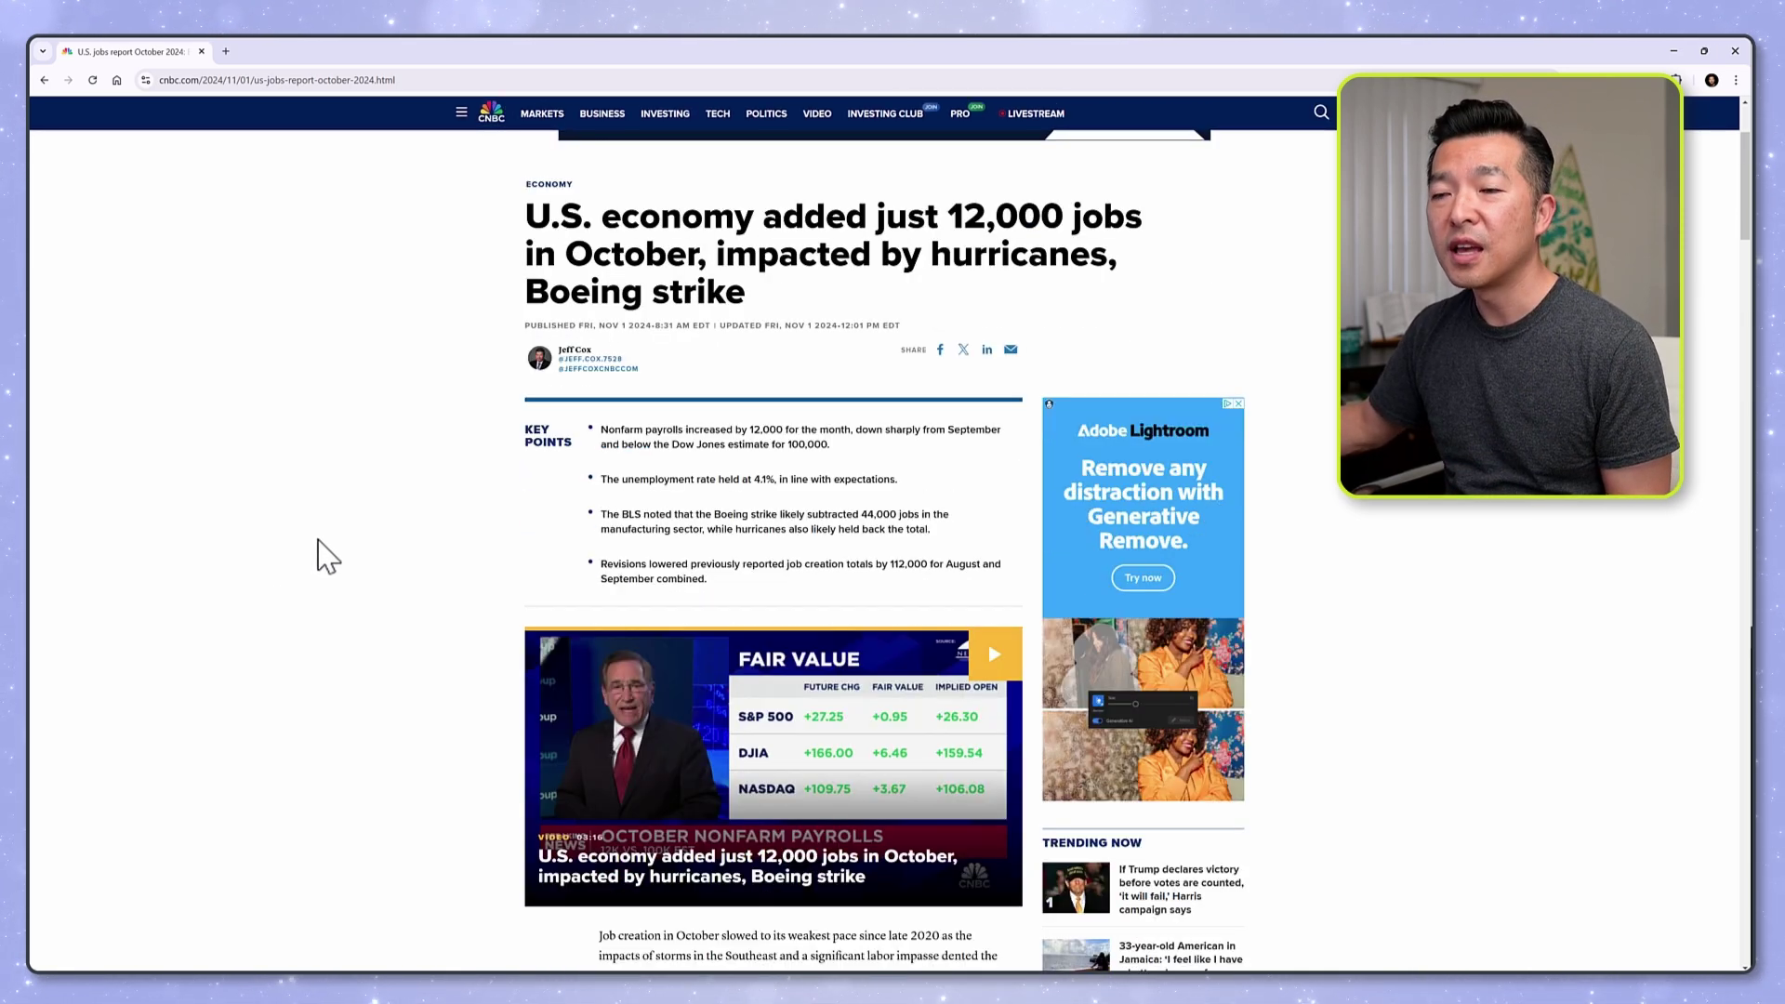
pyautogui.hotkey('ctrl', 'a')
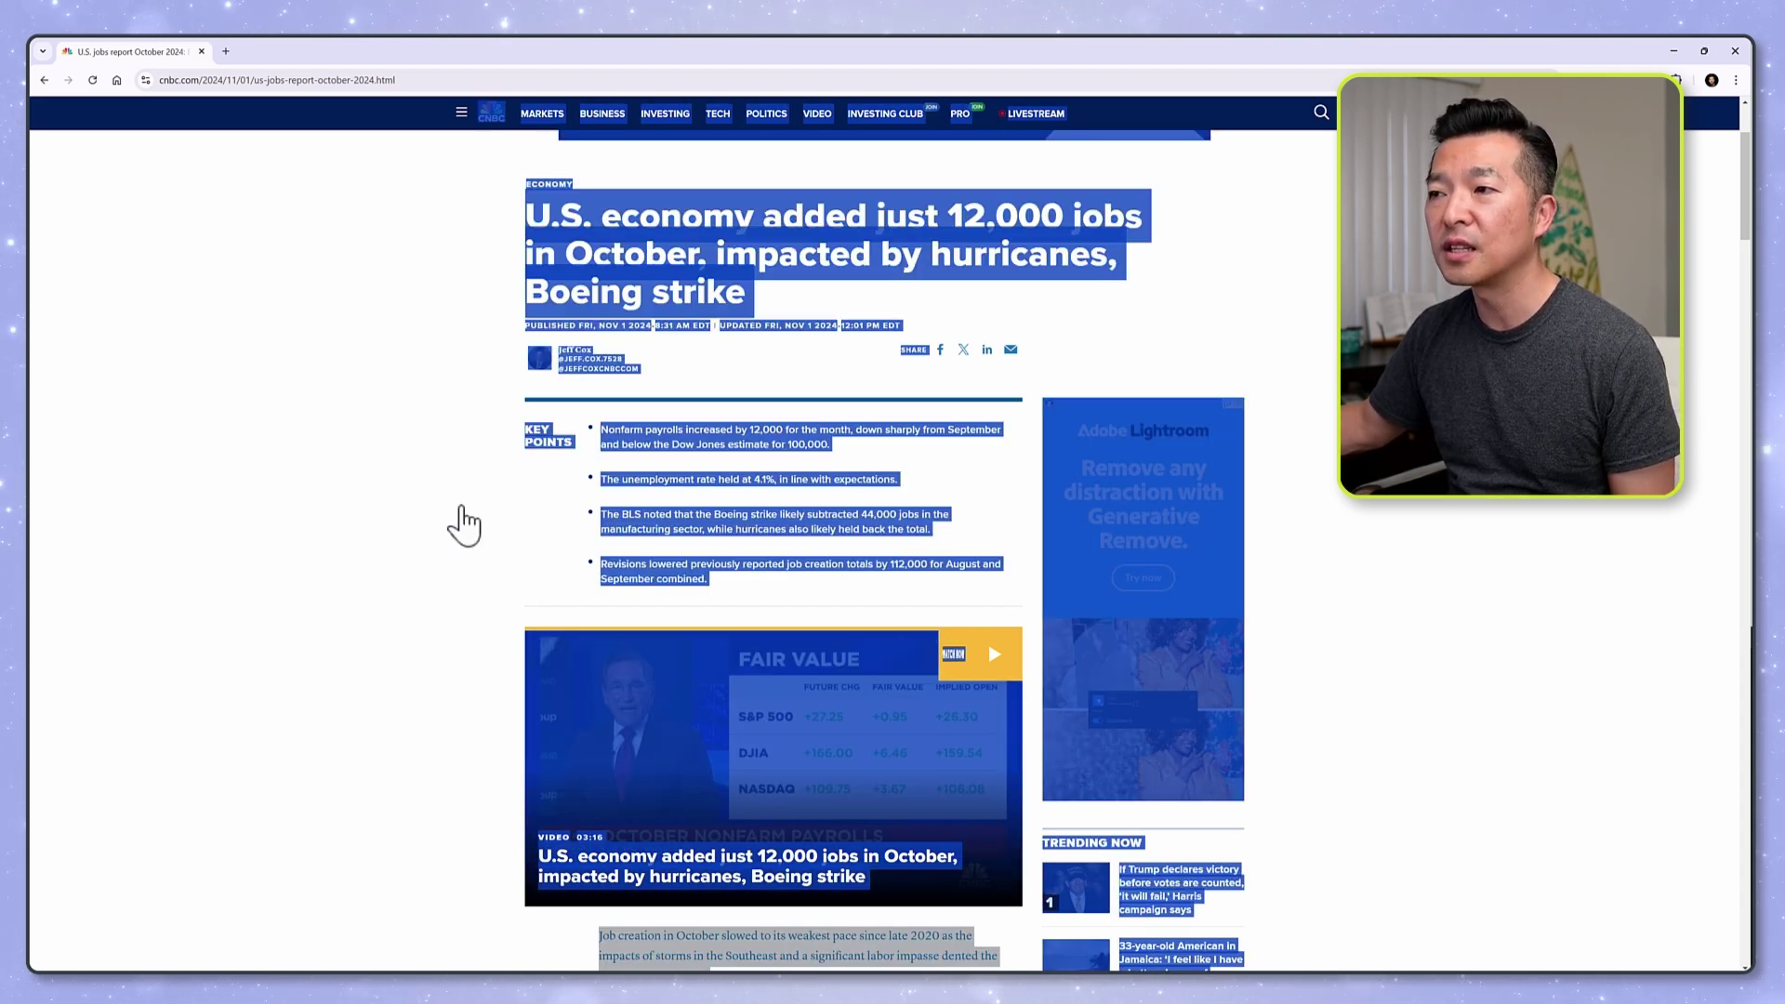
pyautogui.scroll(-2, 471, 523)
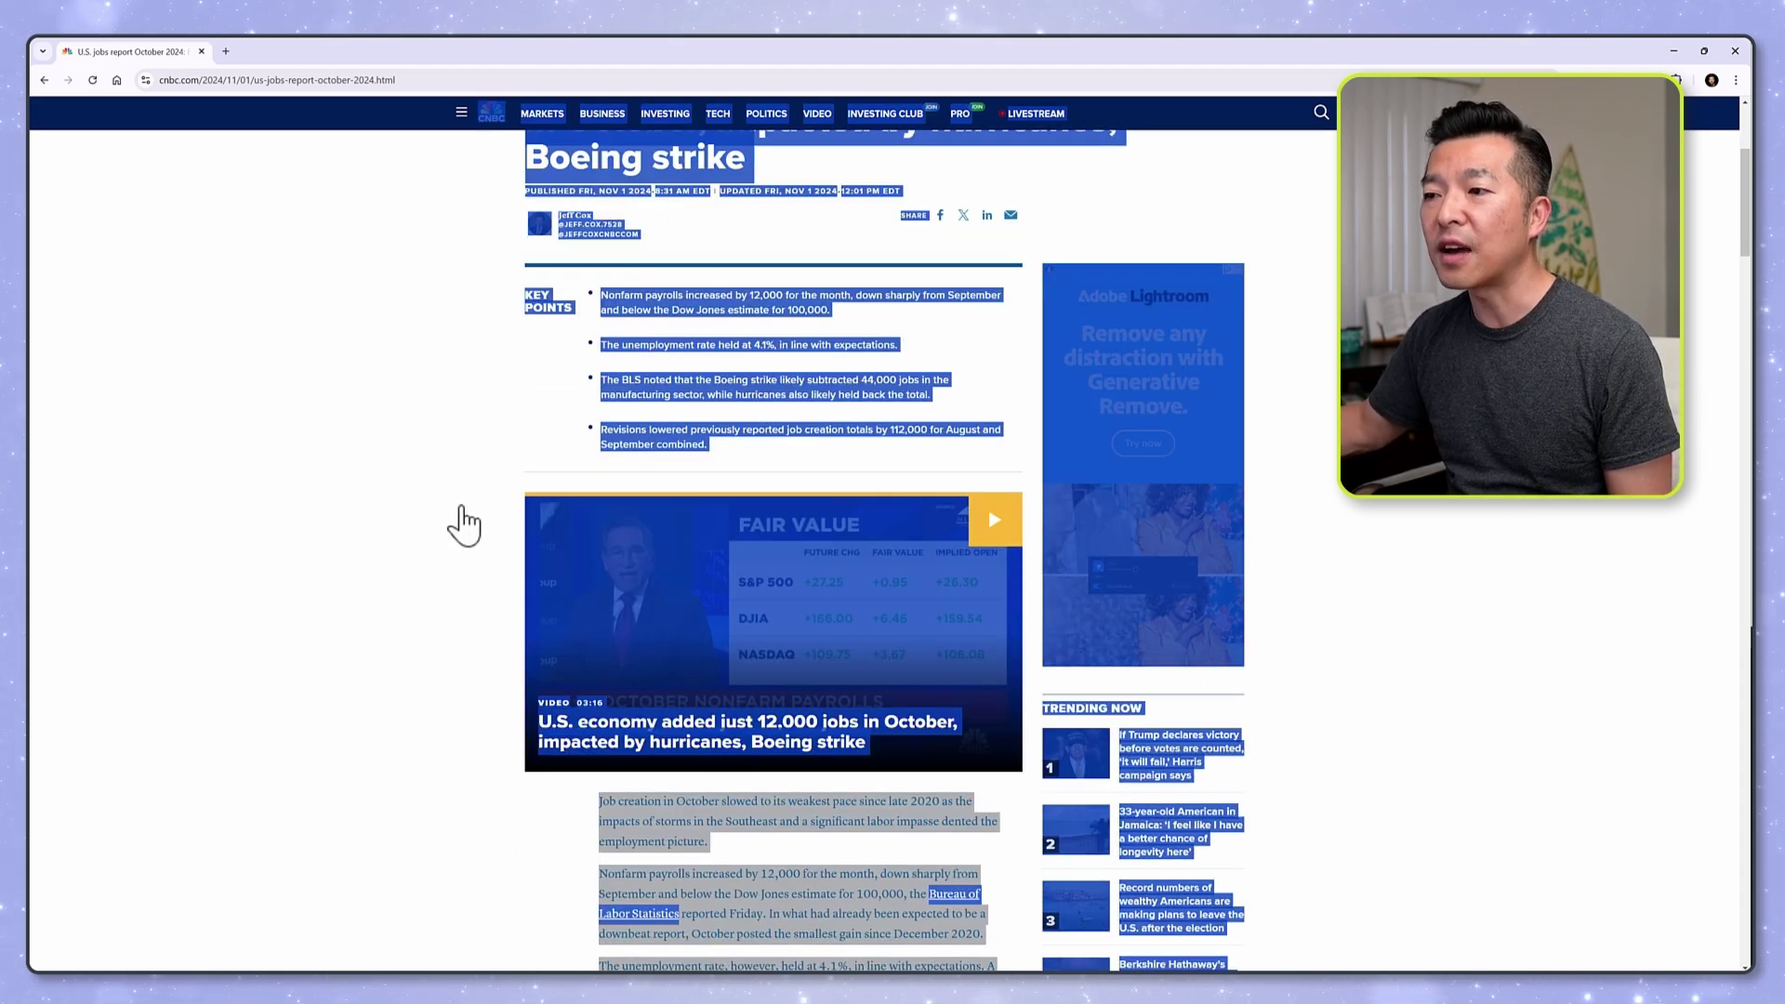
pyautogui.scroll(-3, 471, 522)
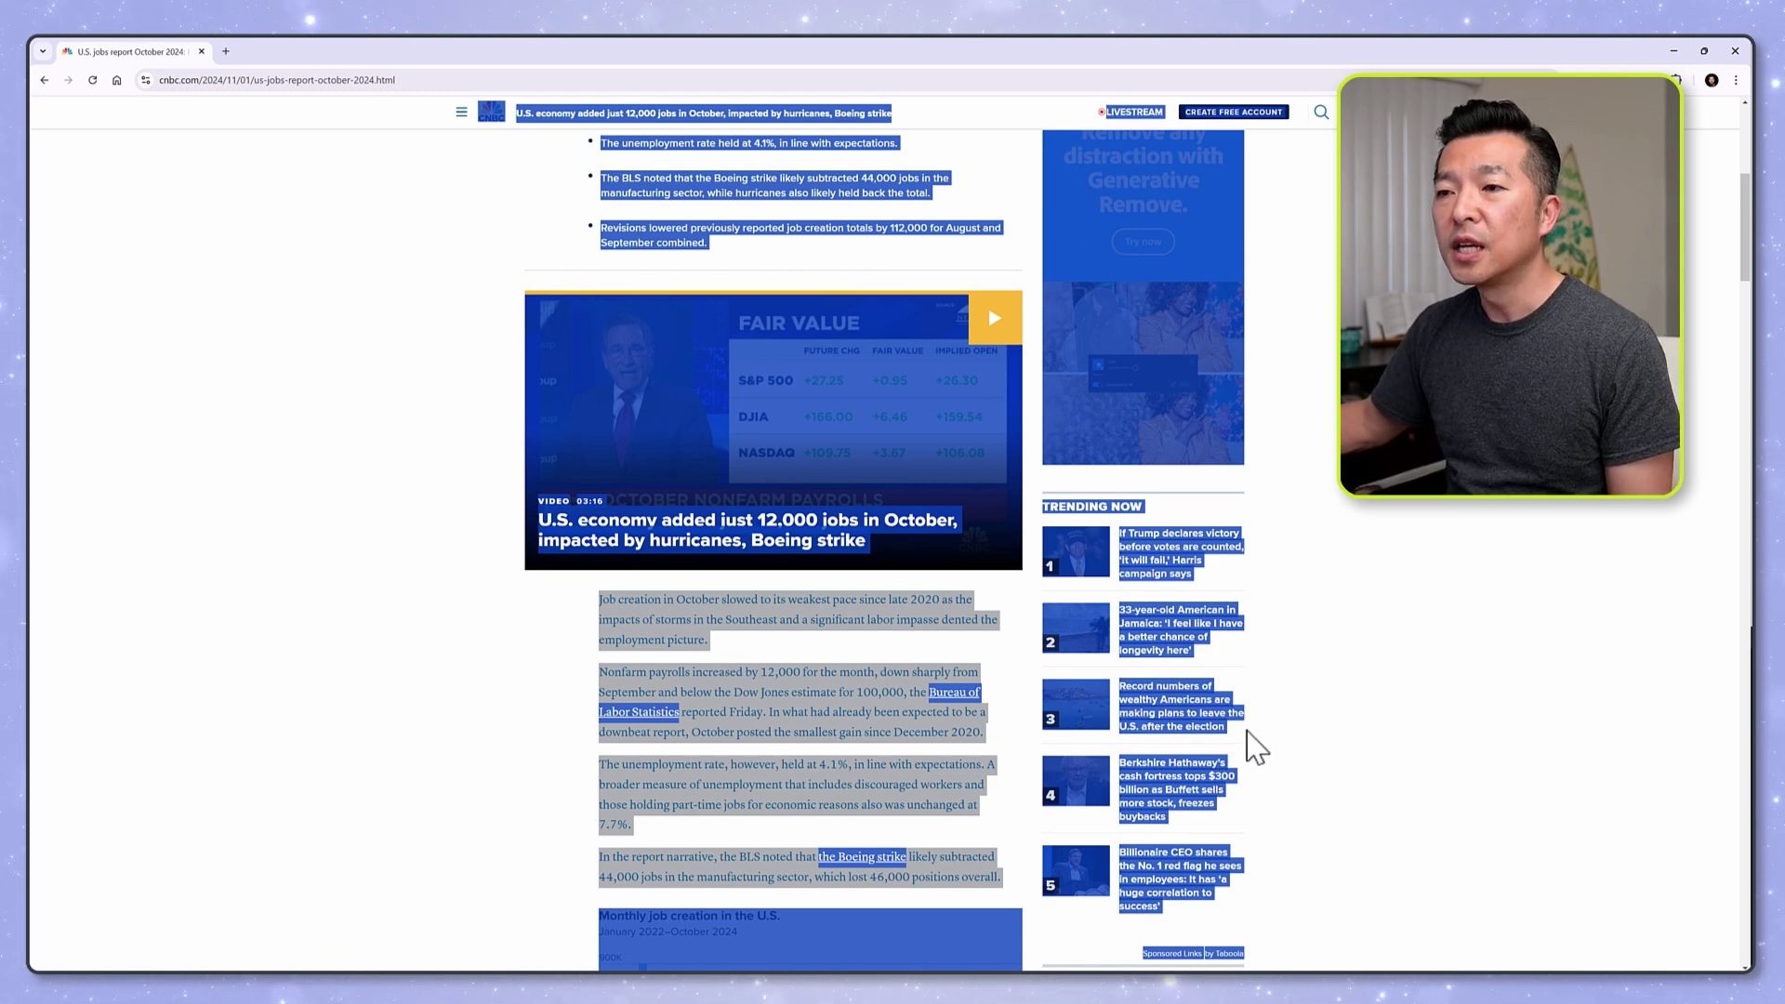
pyautogui.click(388, 749)
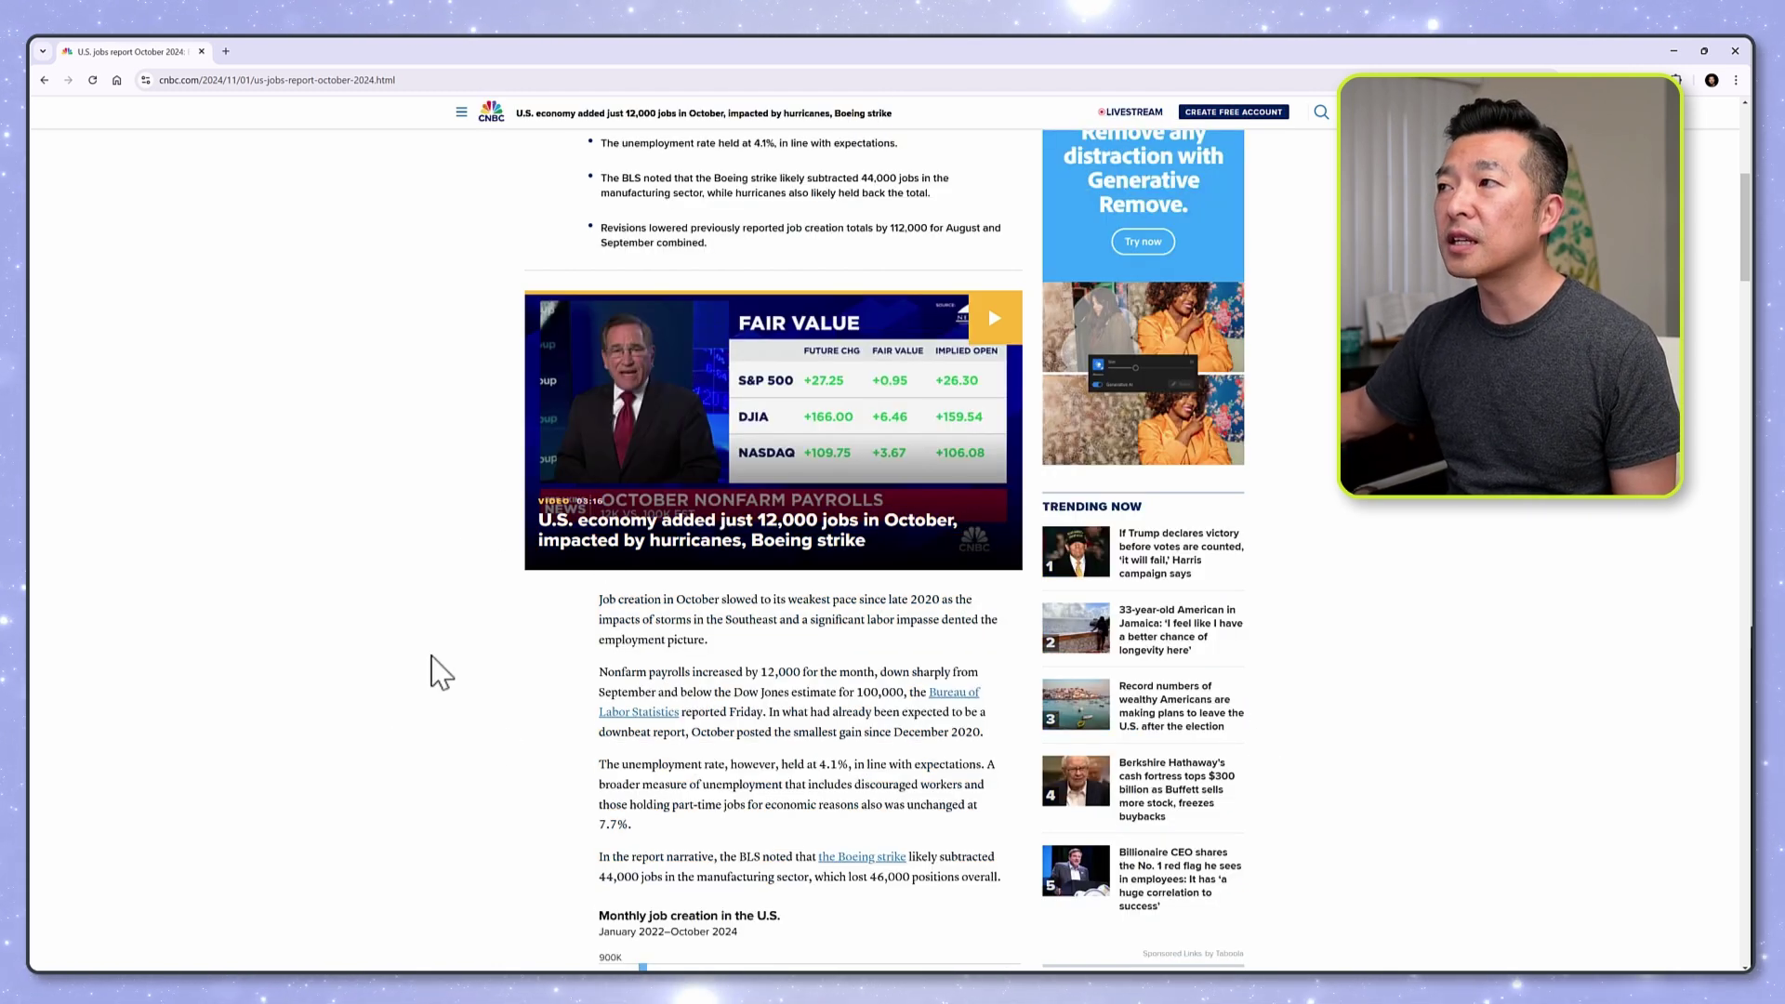
# Show the article in Chrome's Reading mode panel beside the page.
pyautogui.moveTo(570, 427)
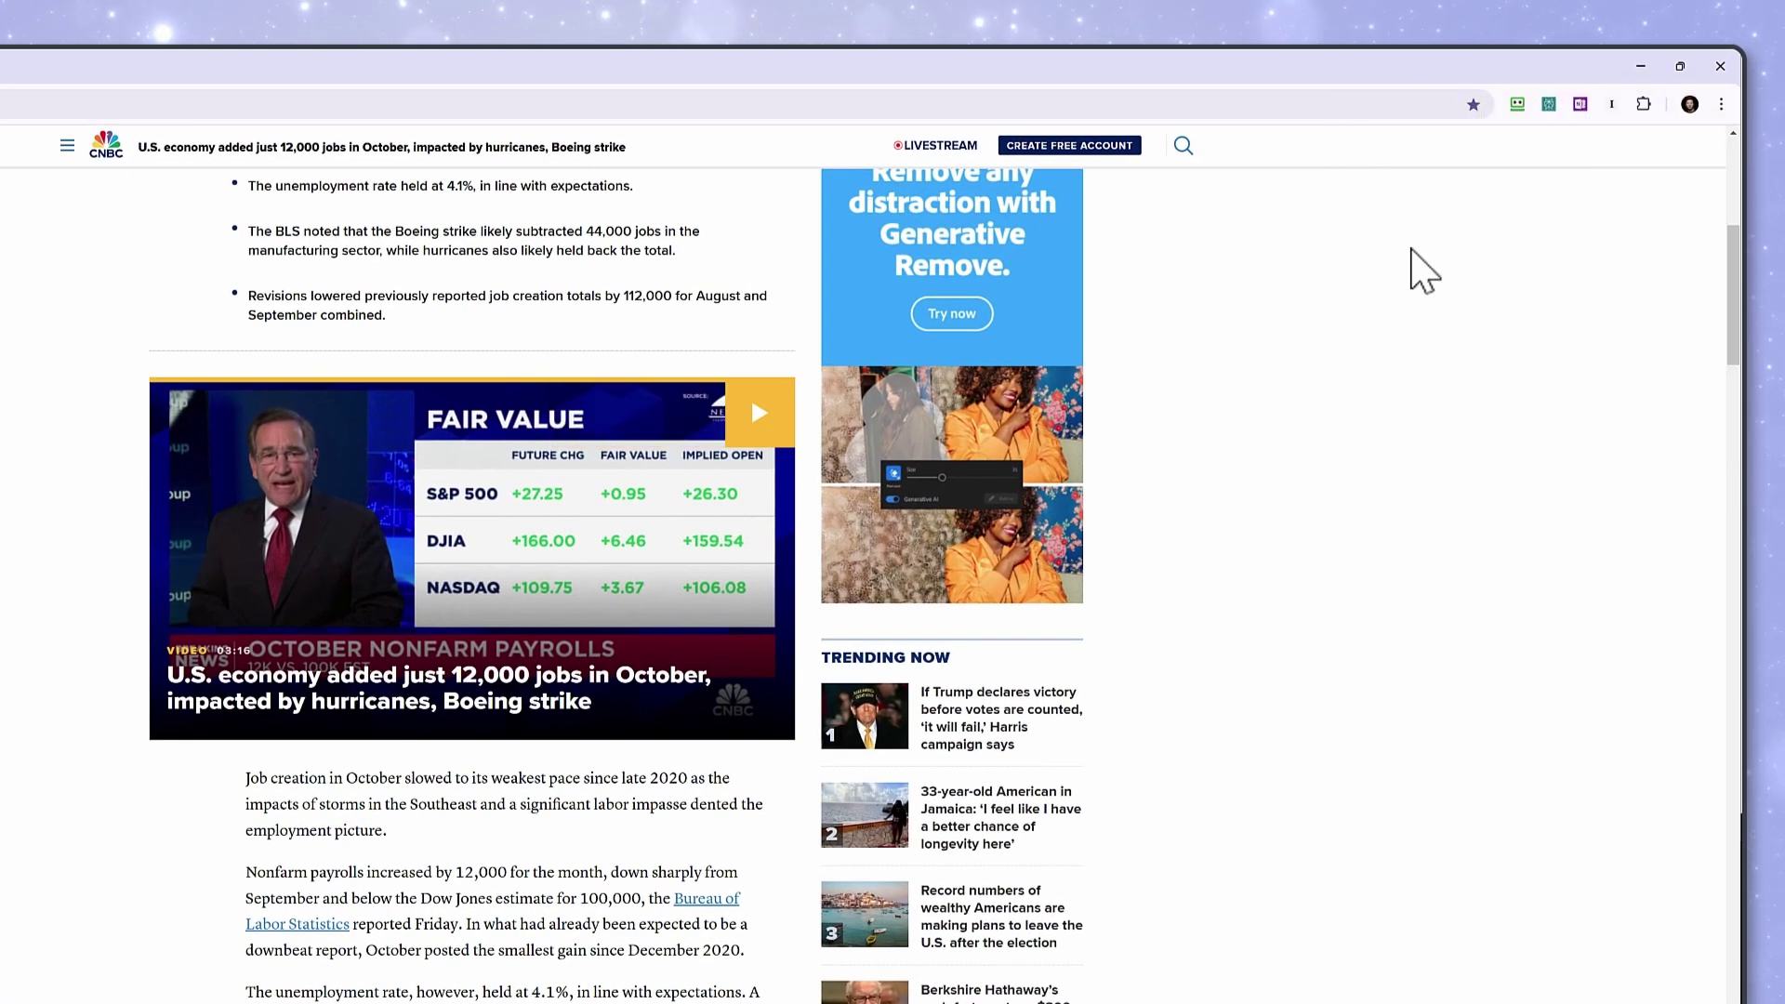
pyautogui.click(1720, 105)
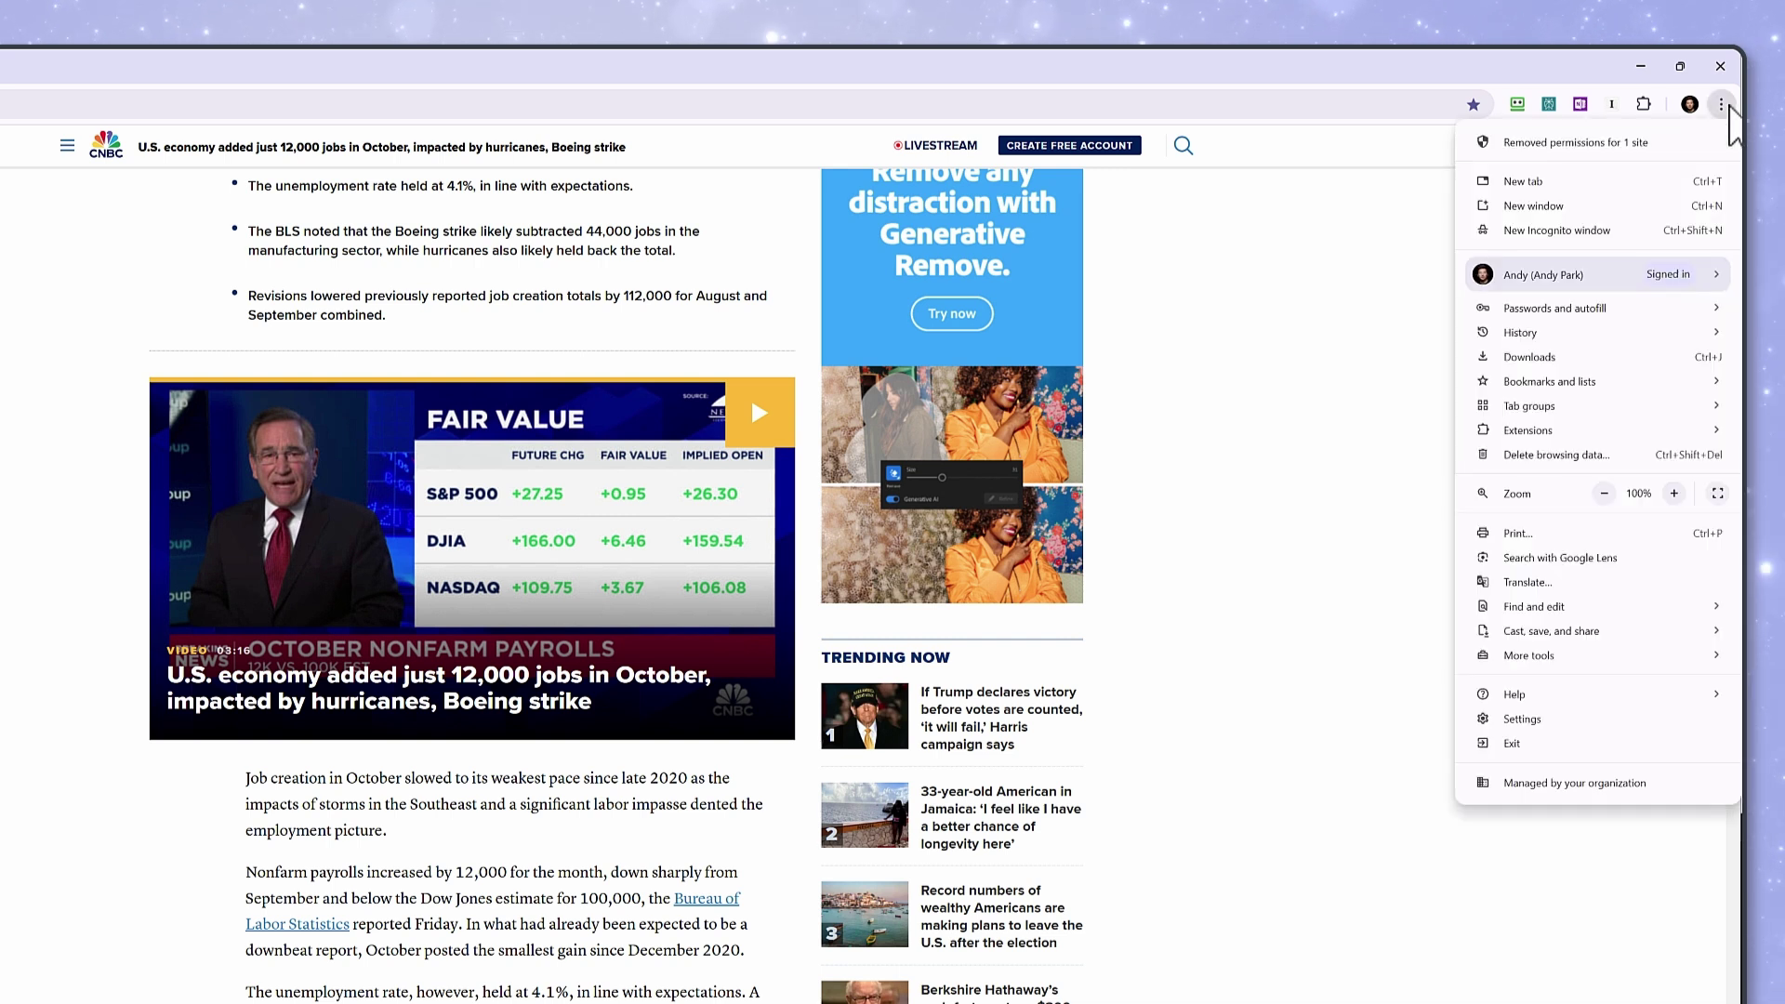
pyautogui.moveTo(1524, 659)
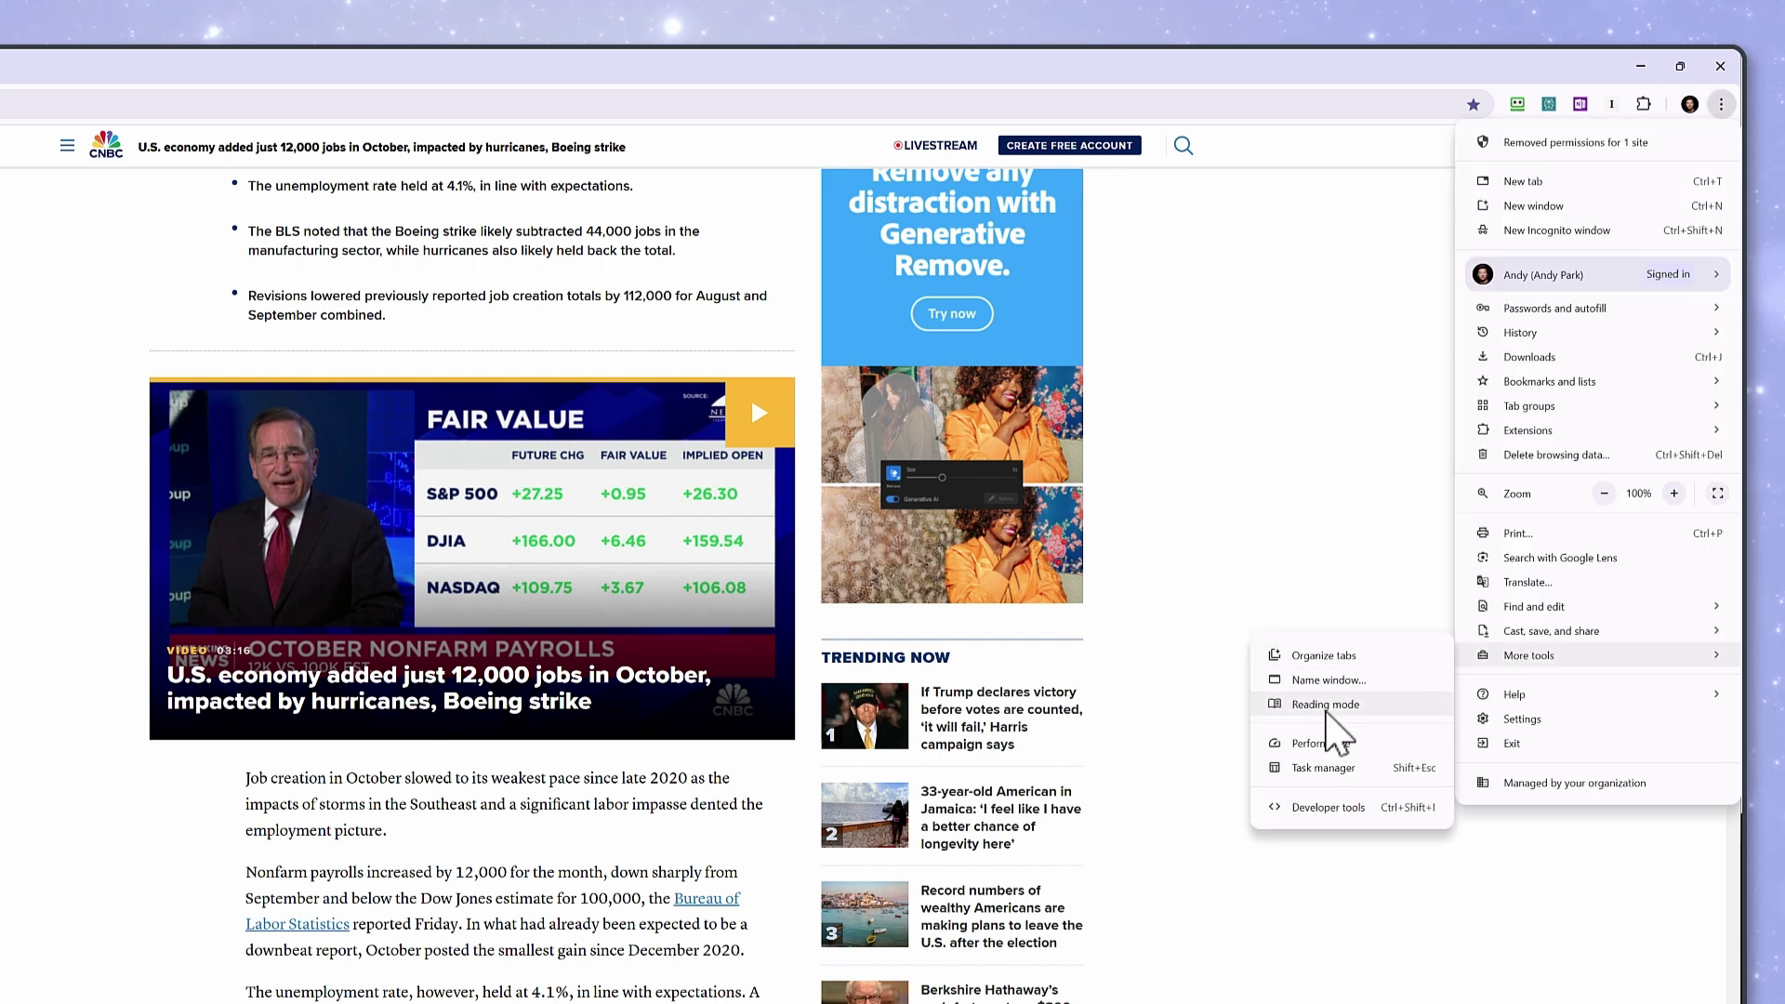
pyautogui.click(1326, 706)
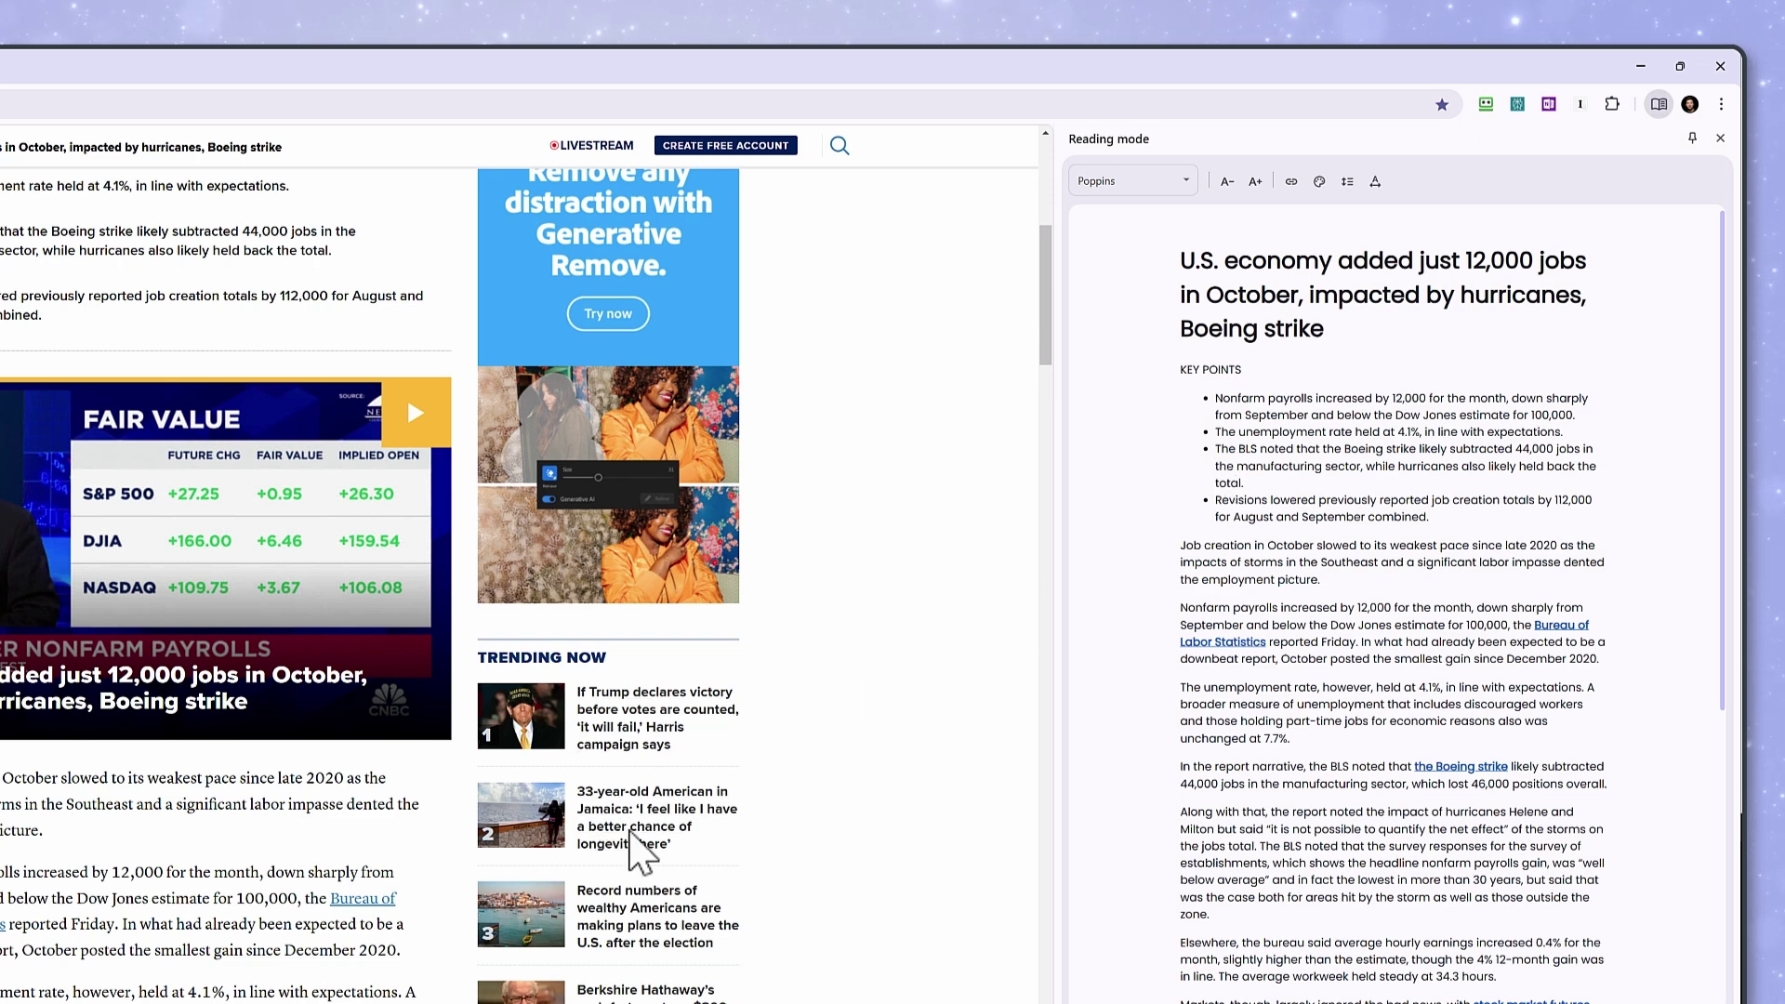
# Copy the jobs article text from the Reading mode panel, then load ChatGPT in a new tab.
pyautogui.moveTo(1181, 263); pyautogui.dragTo(1183, 661)
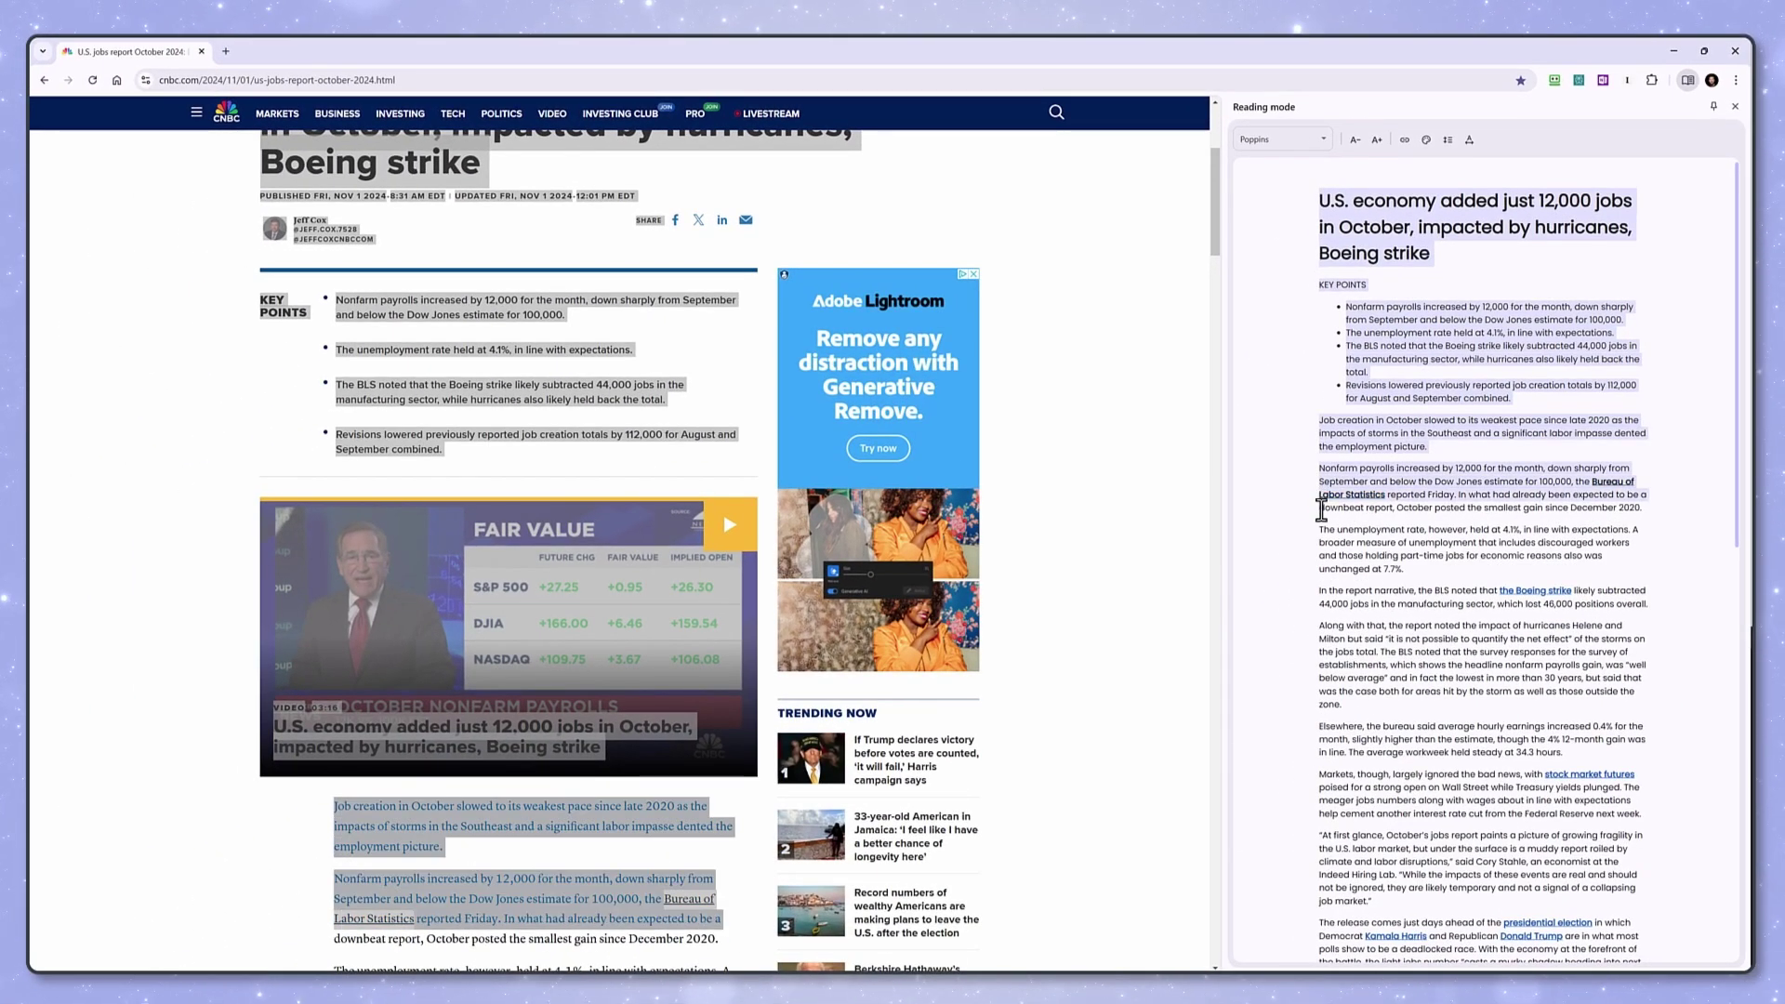
pyautogui.moveTo(1321, 510); pyautogui.dragTo(1383, 693)
pyautogui.rightClick(1383, 693)
pyautogui.click(1413, 711)
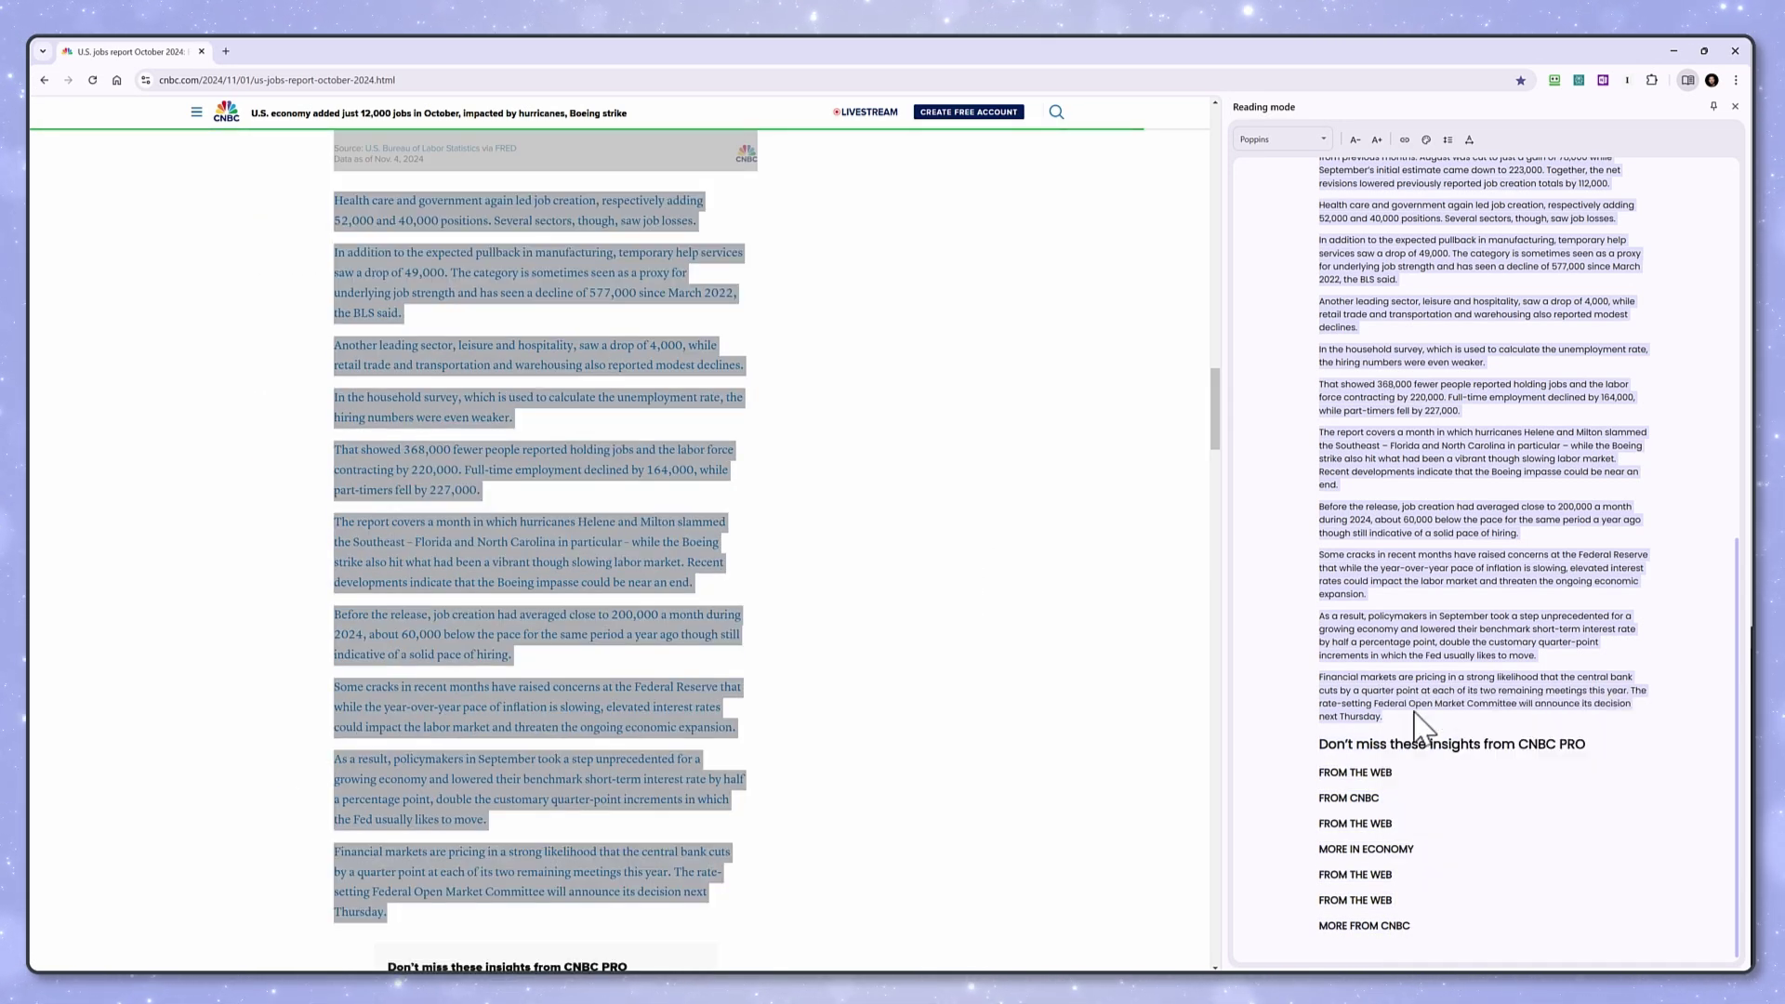
pyautogui.click(225, 51)
pyautogui.click(167, 104)
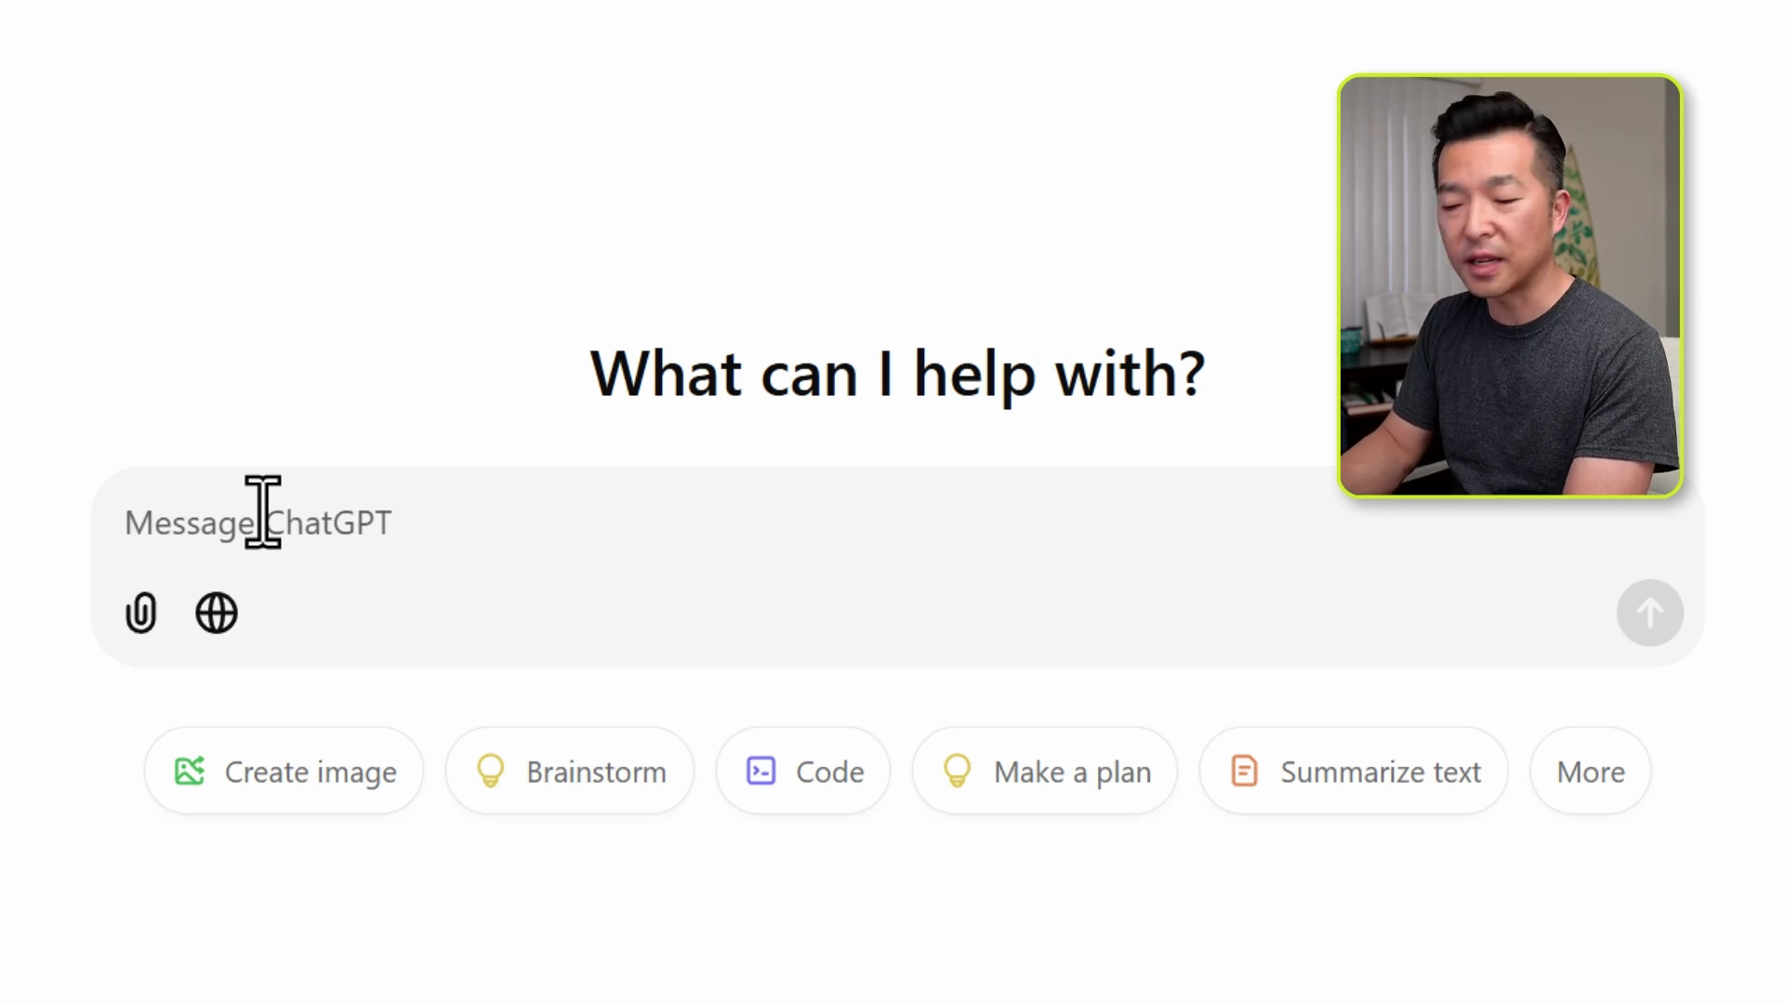
# Write 'summarize in bullet points:' above the pasted article, deleting its byline and share lines.
pyautogui.write('summarize')
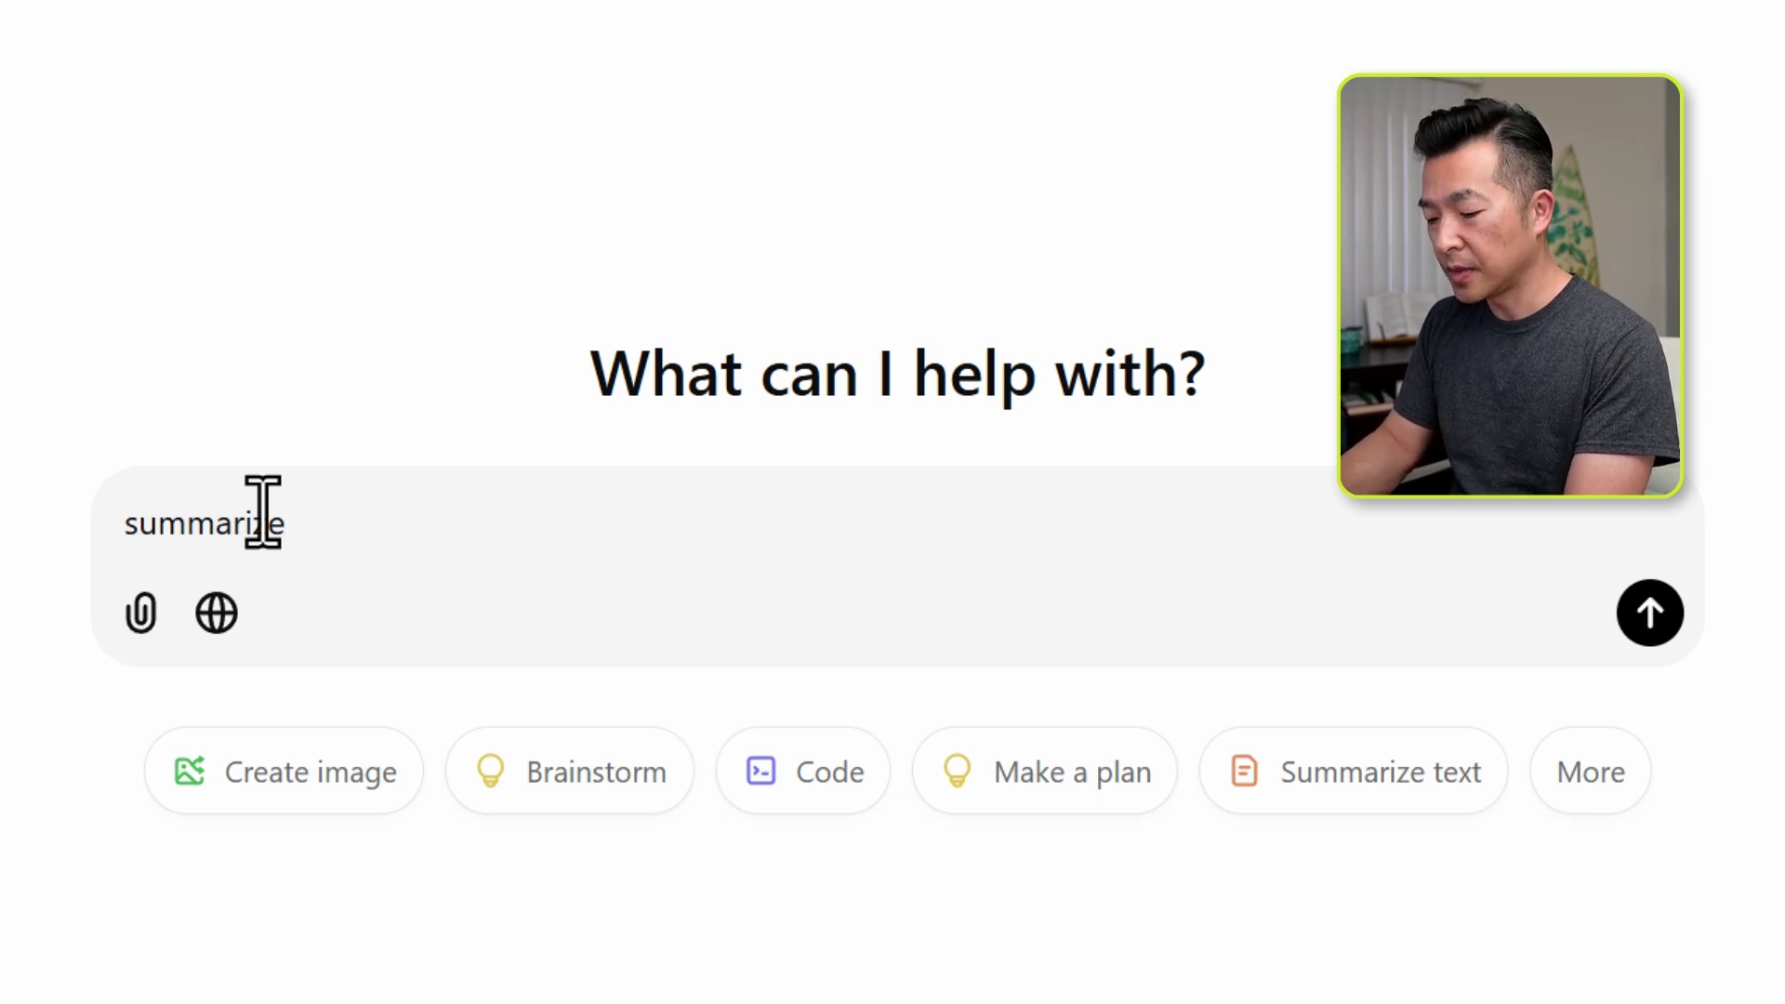
pyautogui.write('in bullet po')
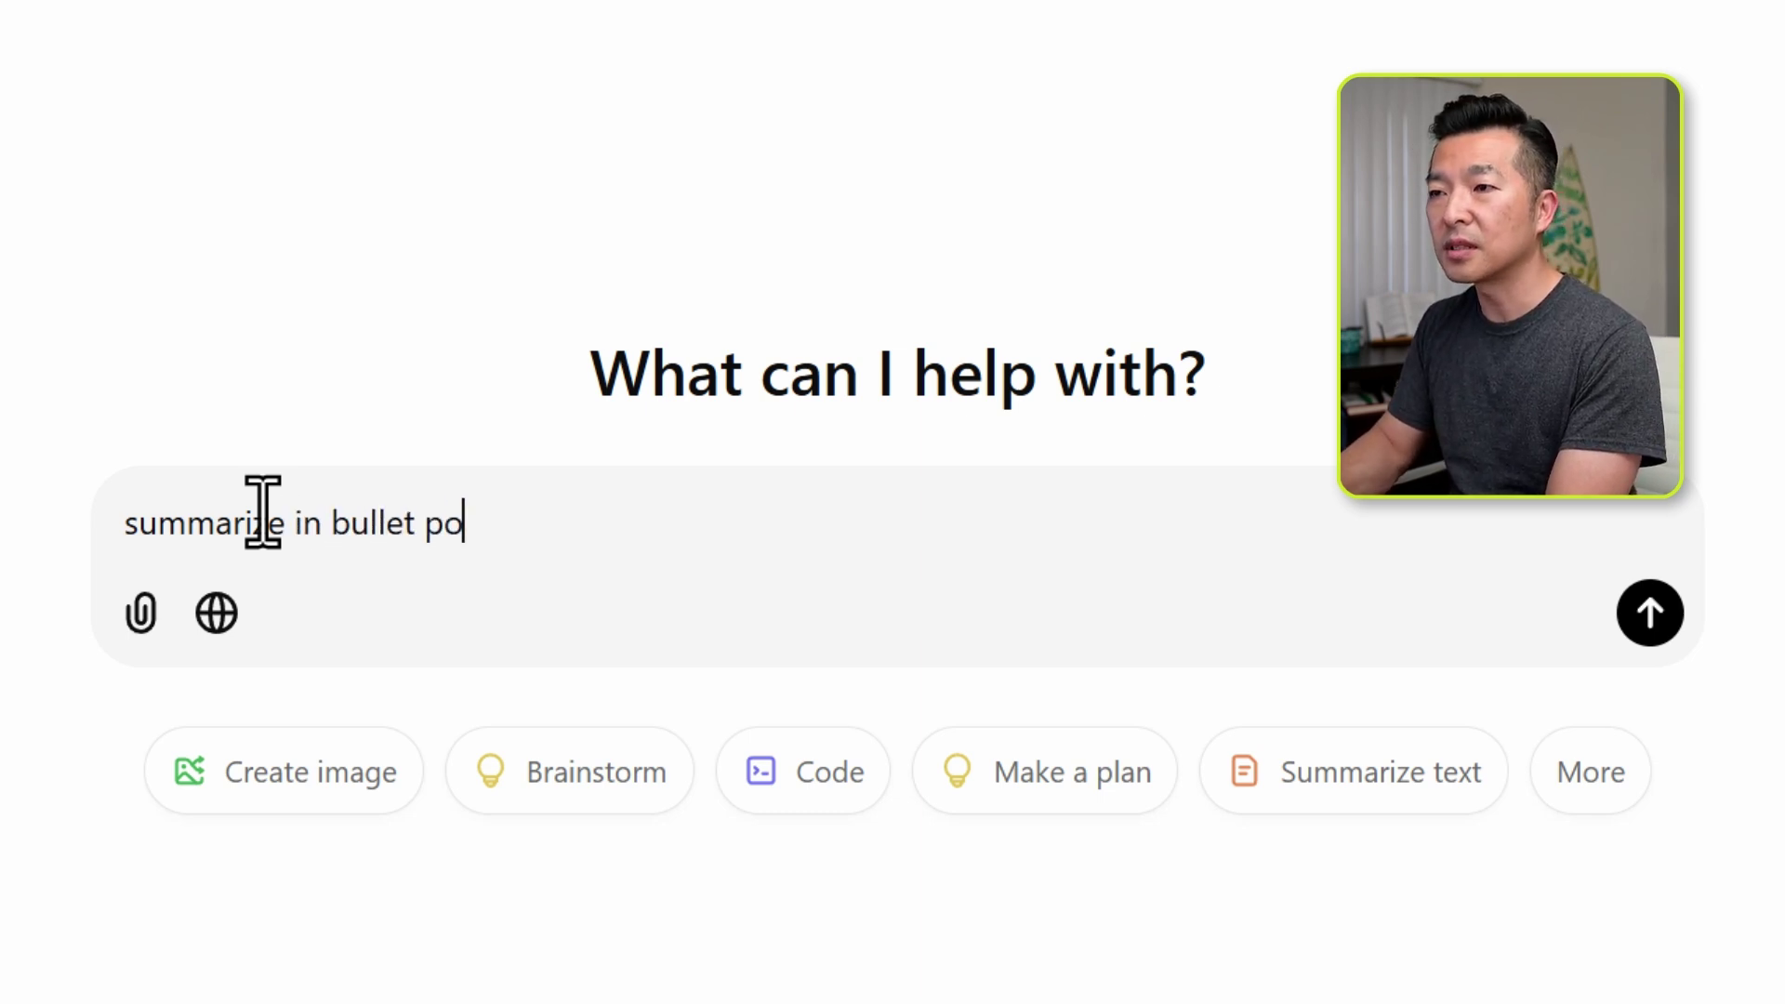
pyautogui.write('ints')
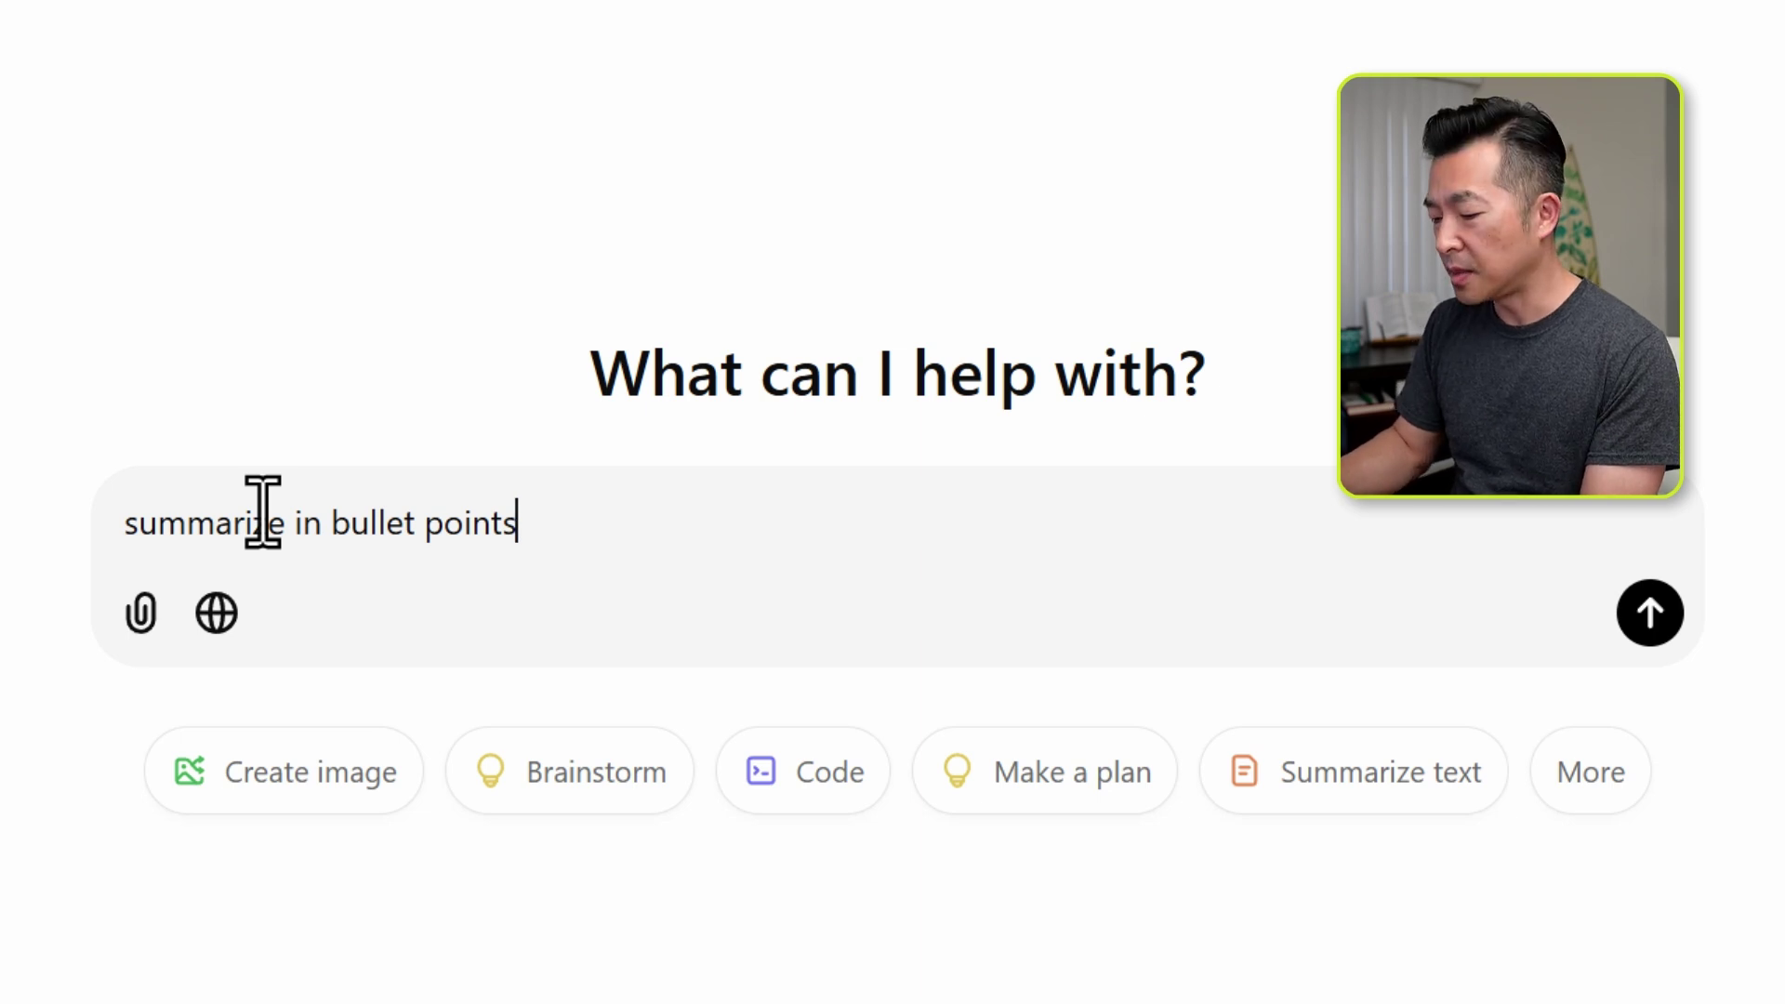
pyautogui.write(':')
pyautogui.hotkey('shift', 'Return')
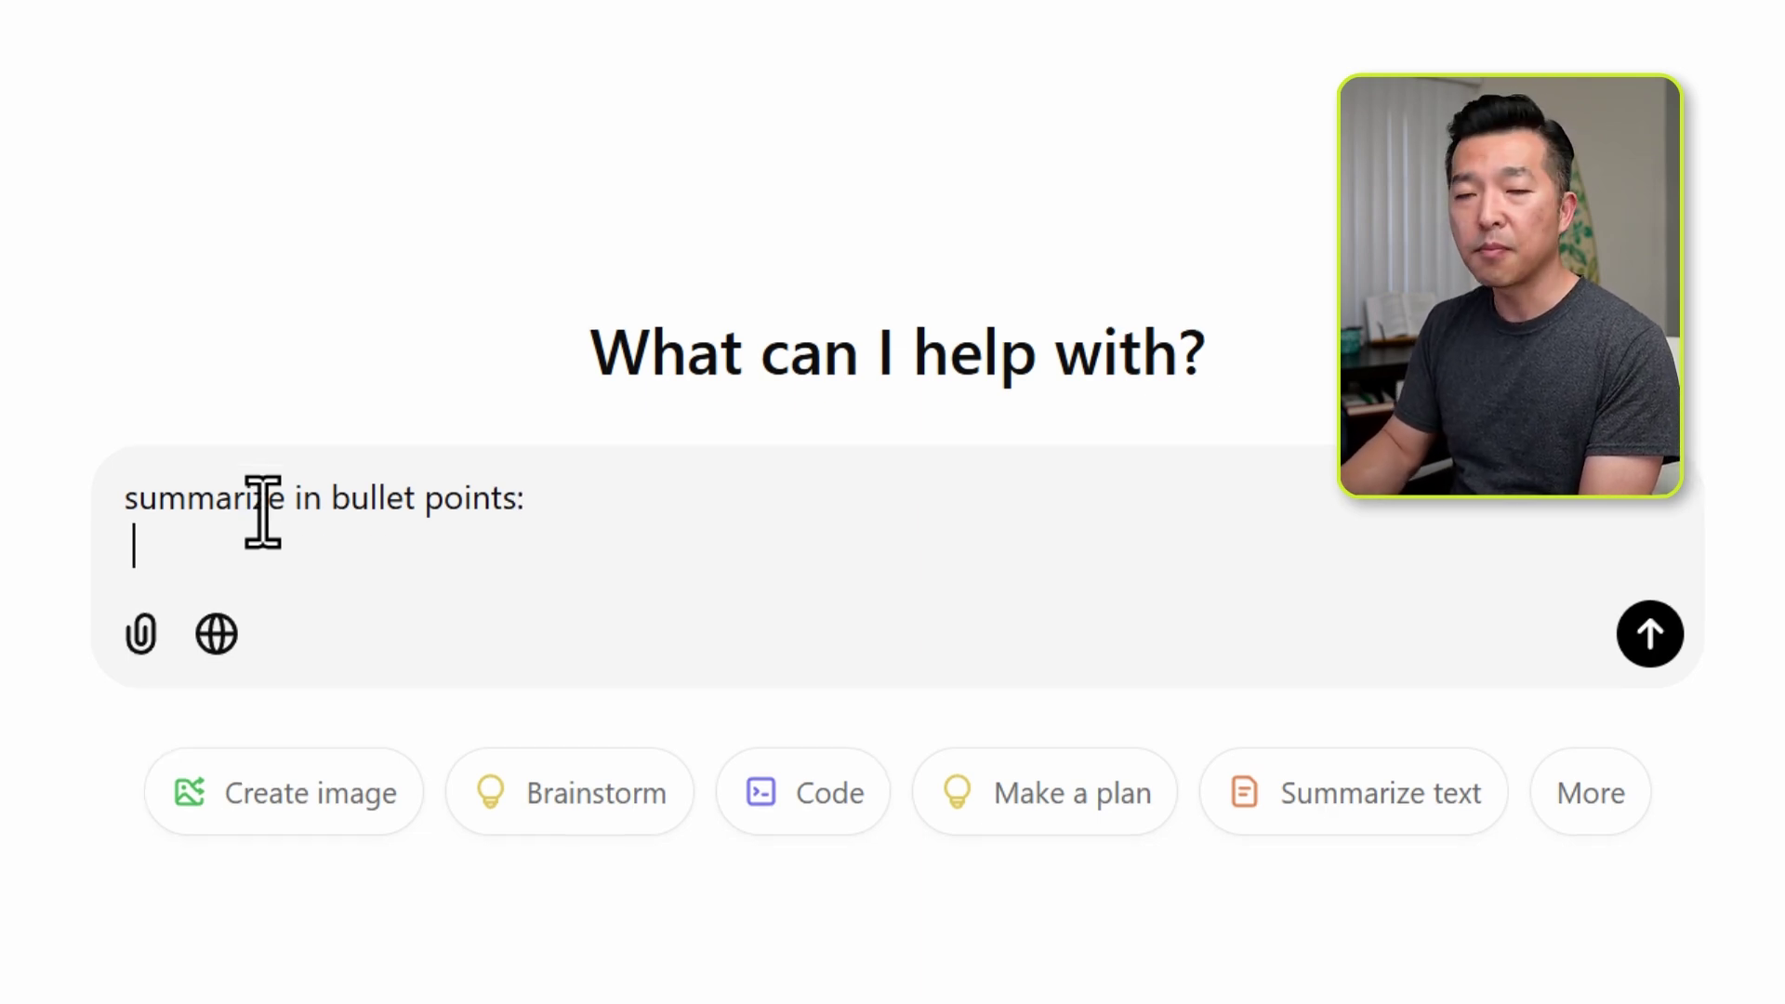
pyautogui.hotkey('ctrl', 'v')
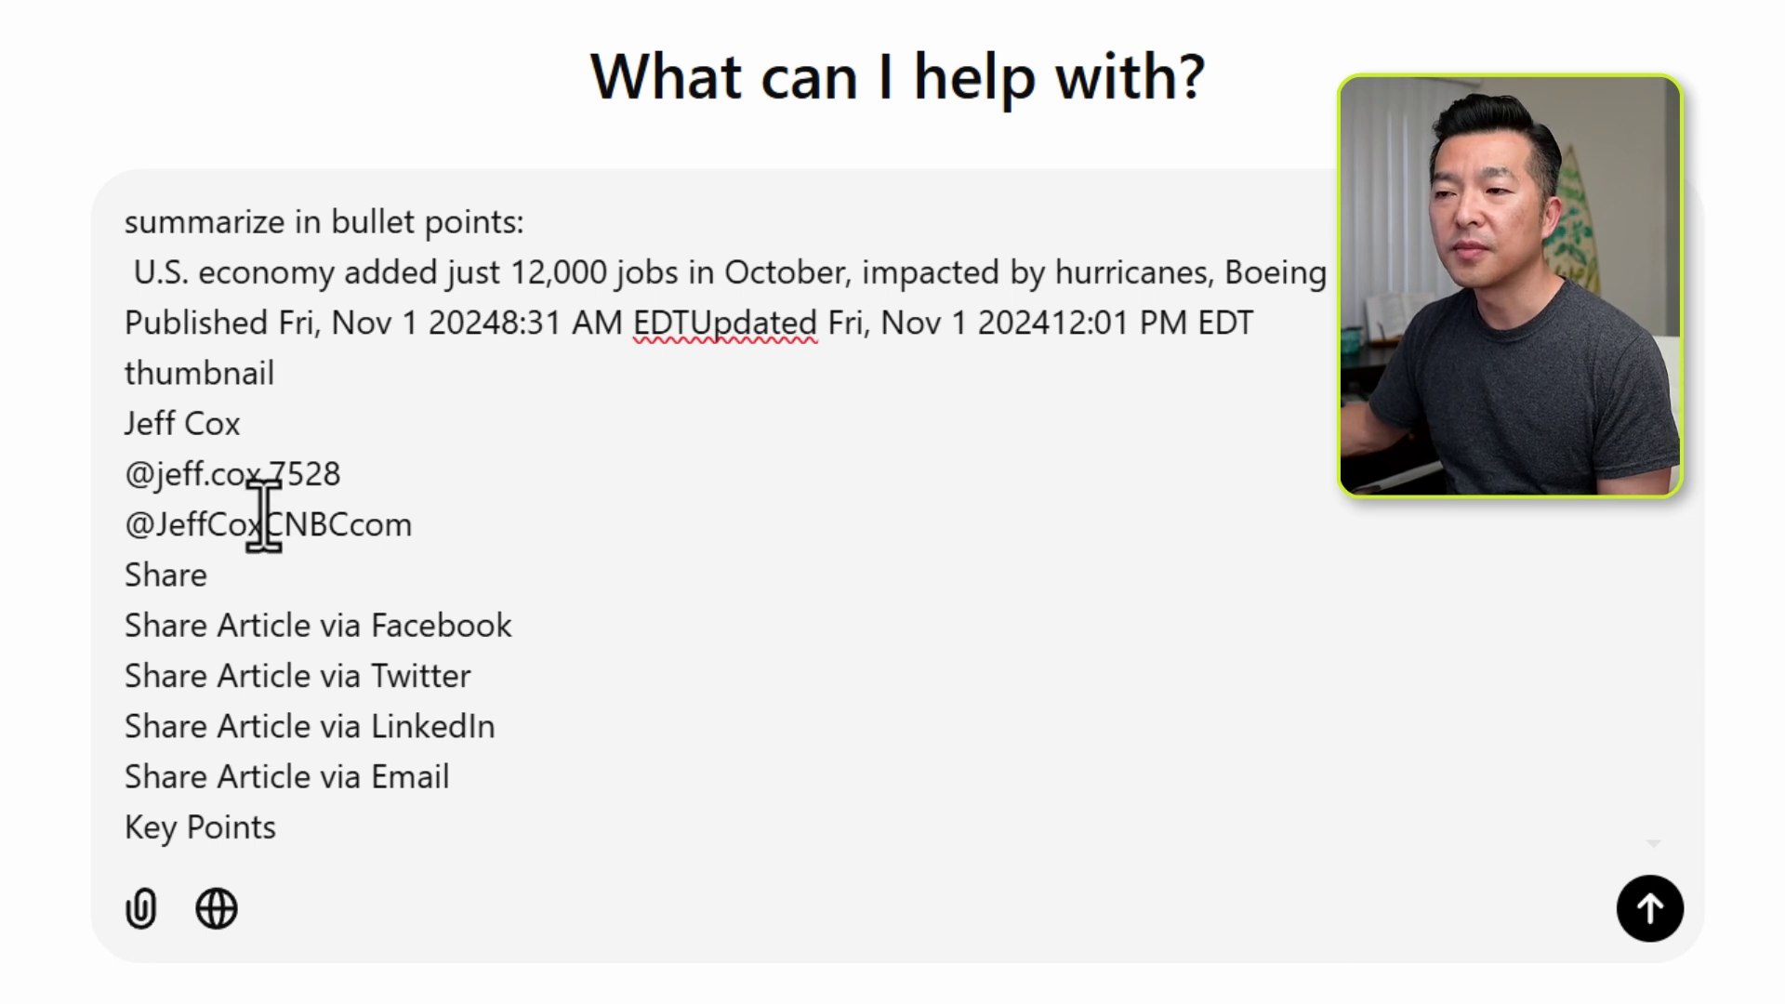
pyautogui.moveTo(337, 828); pyautogui.dragTo(93, 392)
pyautogui.press('BackSpace')
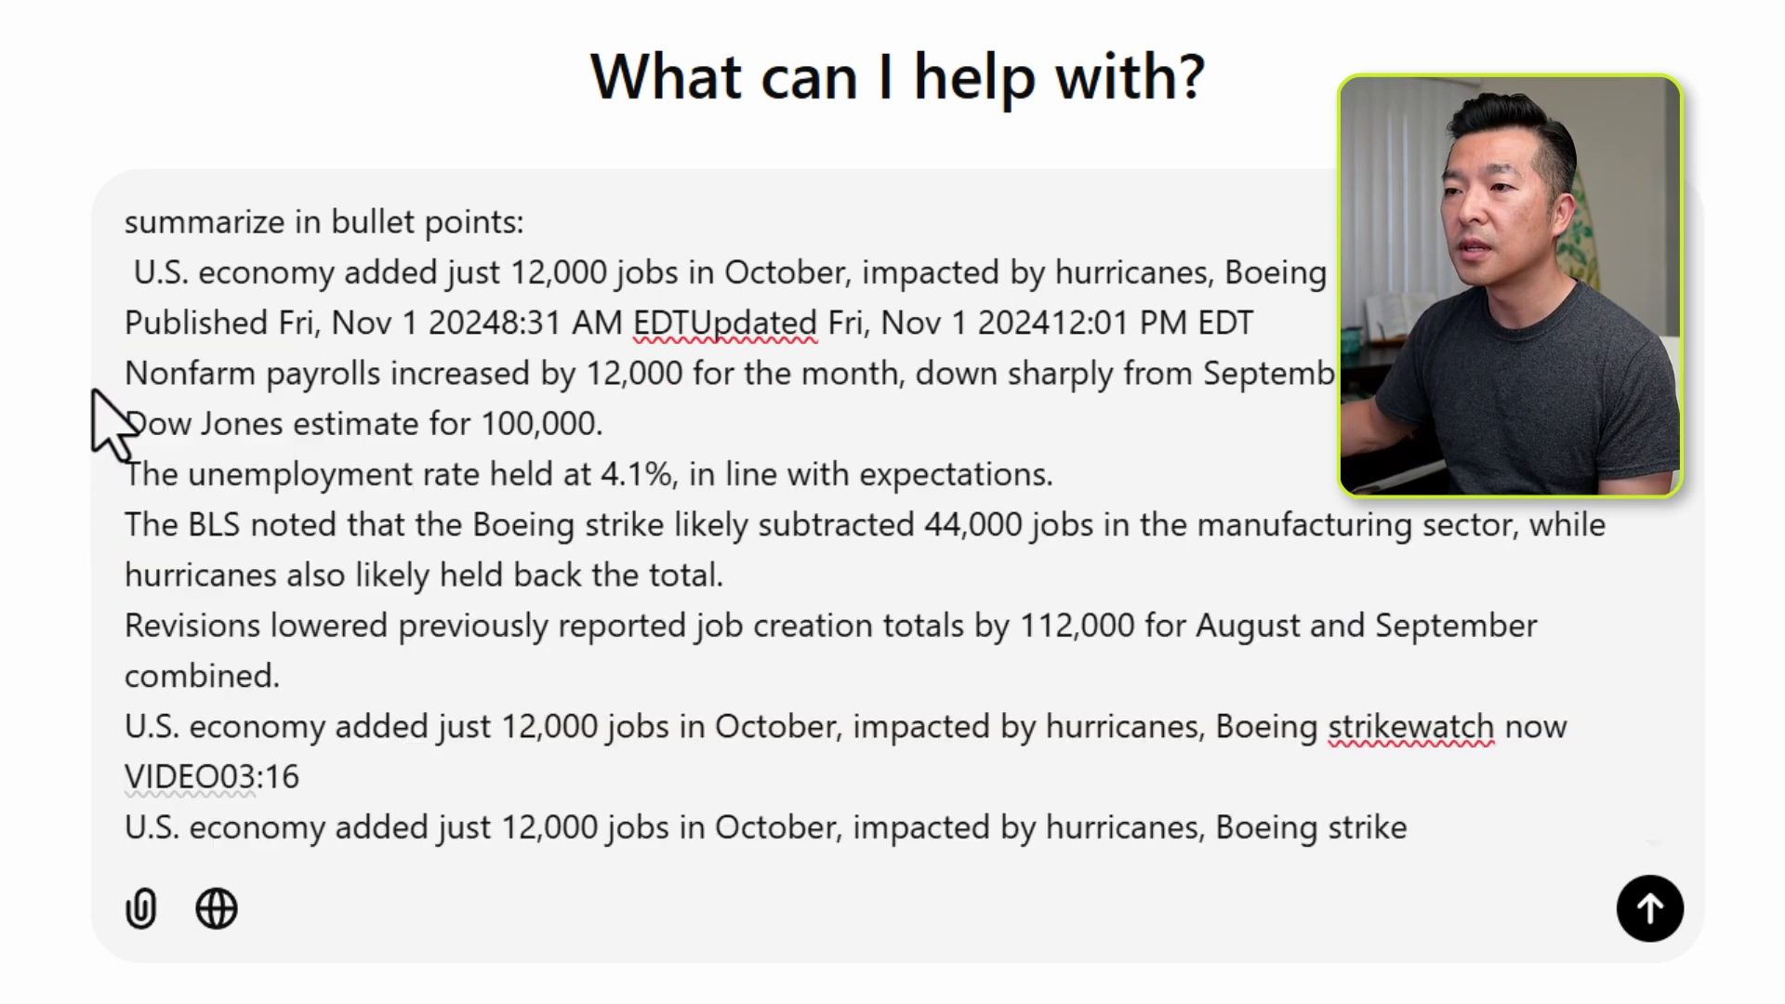
# Send the summarize request, review the bulleted reply, then close the ChatGPT tab.
pyautogui.click(1651, 909)
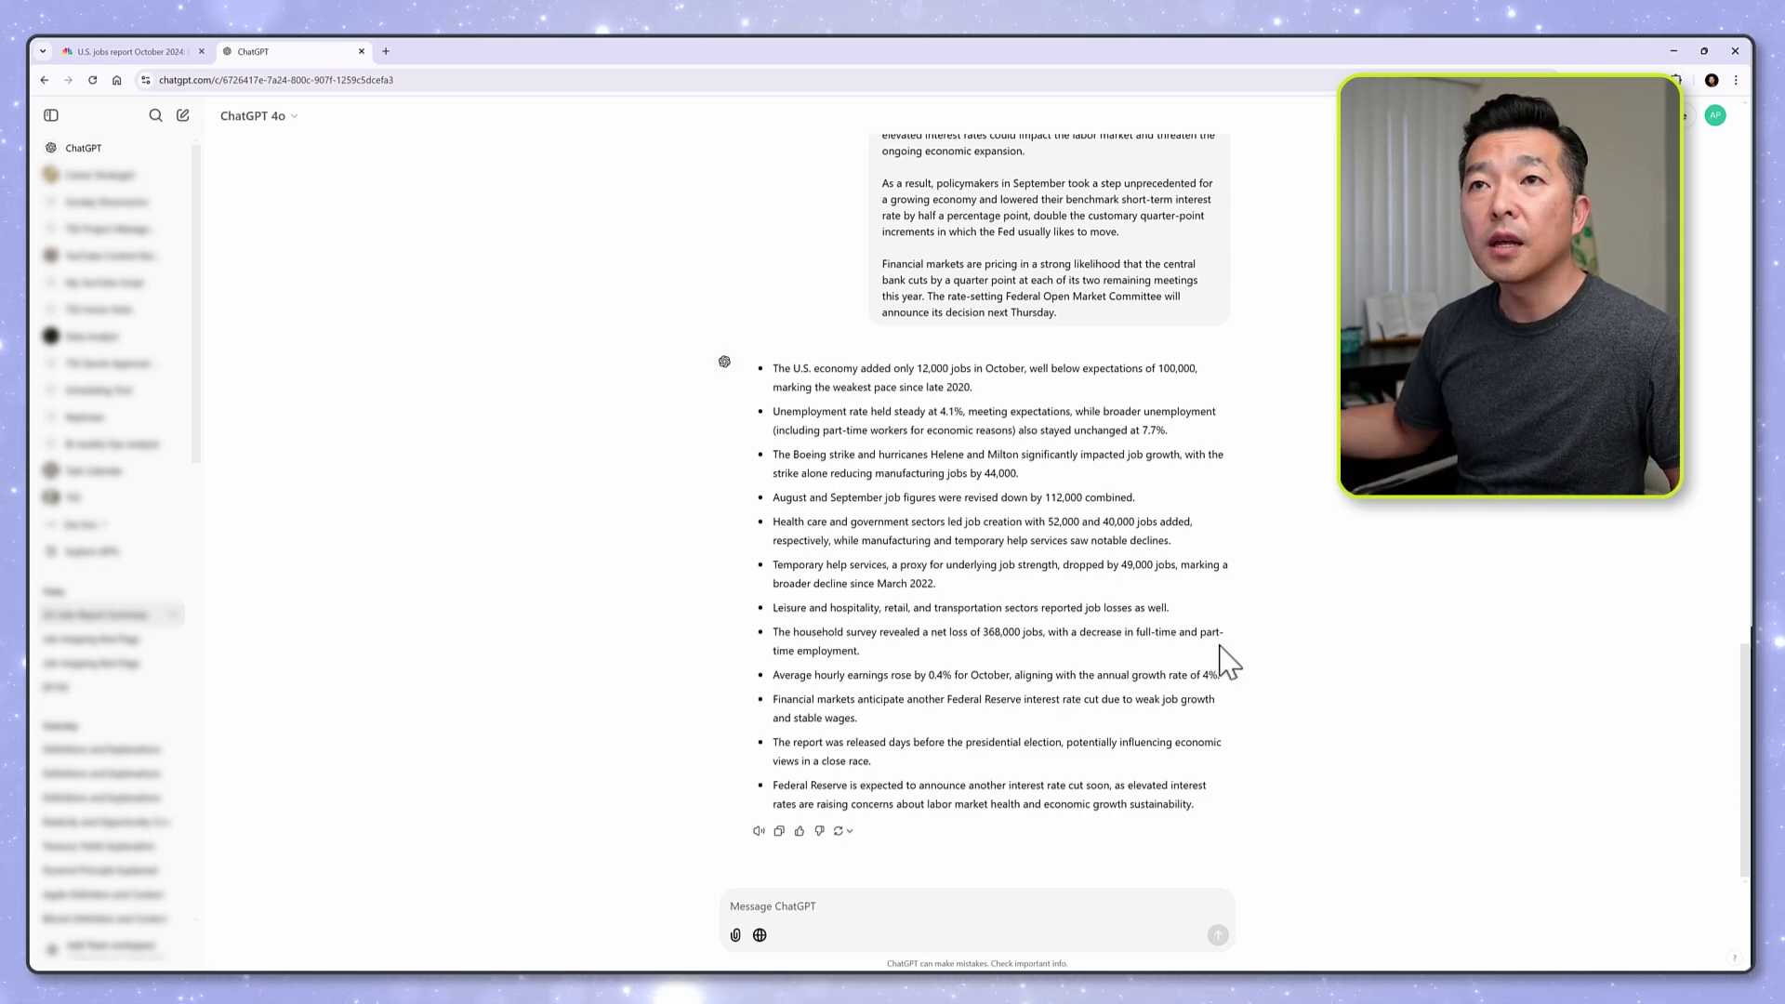
pyautogui.click(362, 51)
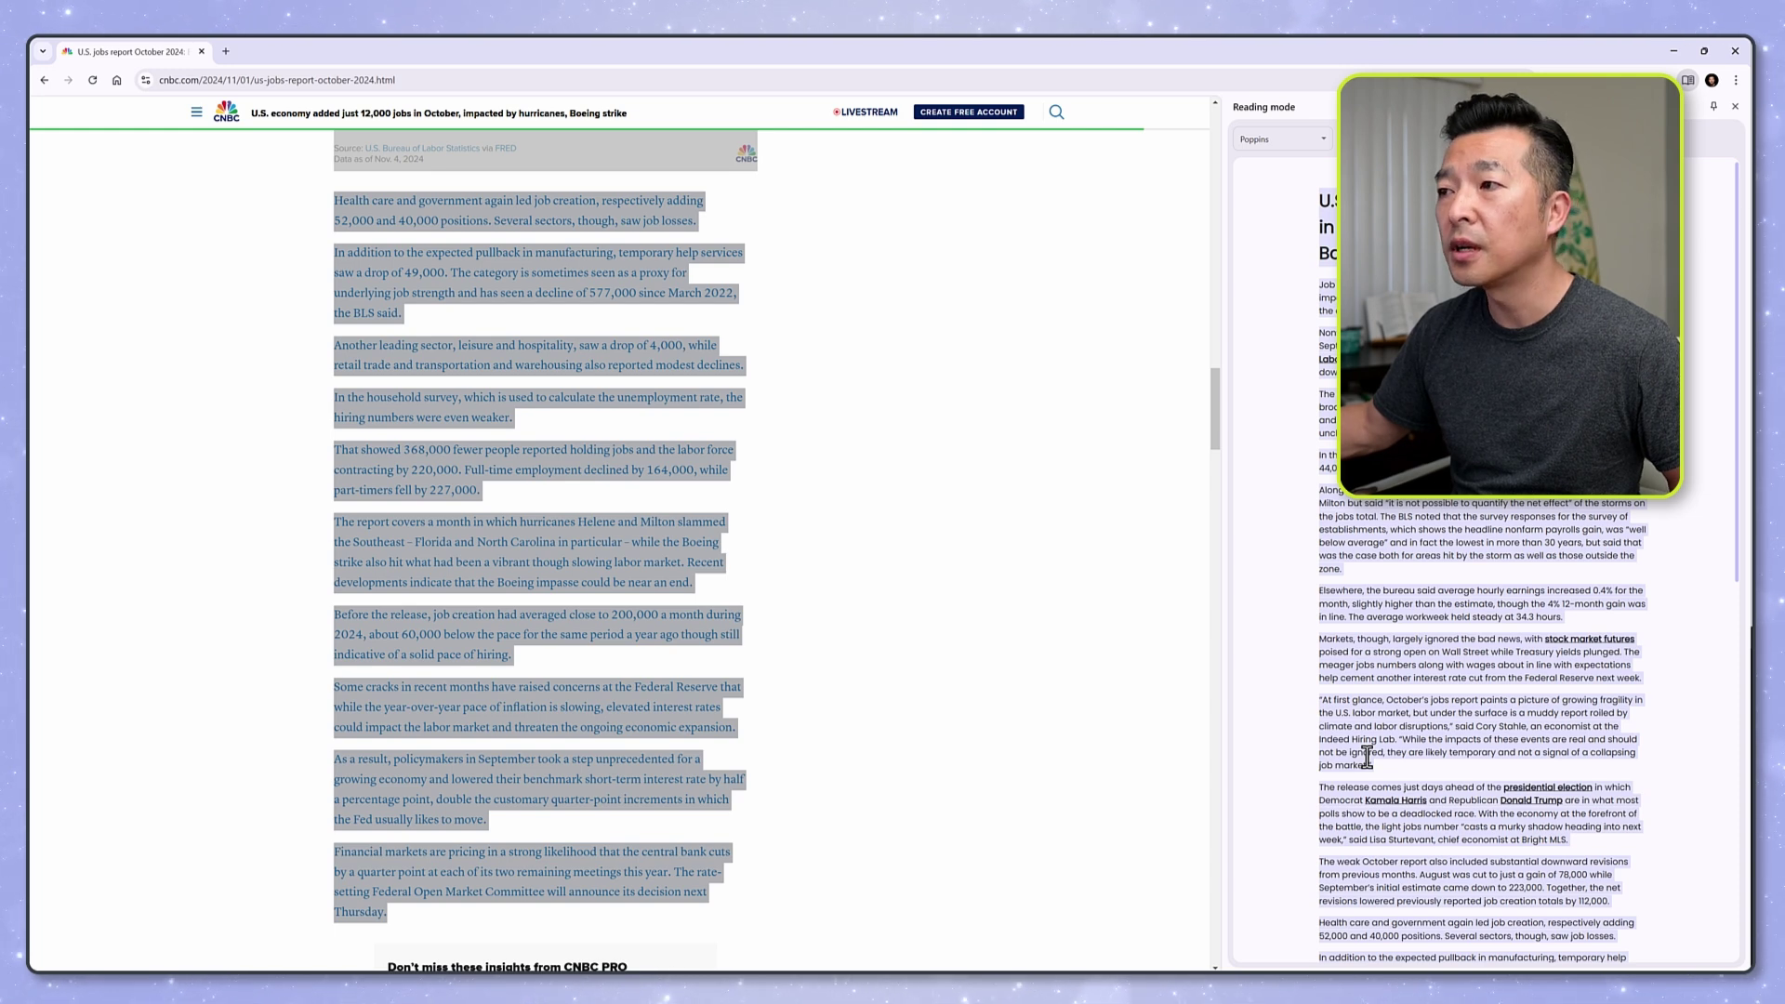
# Summon AI Prompt Builder with Ctrl+Shift+Space on the selected jobs article text.
pyautogui.scroll(-6, 1367, 757)
pyautogui.hotkey('ctrl', 'shift', 'space')
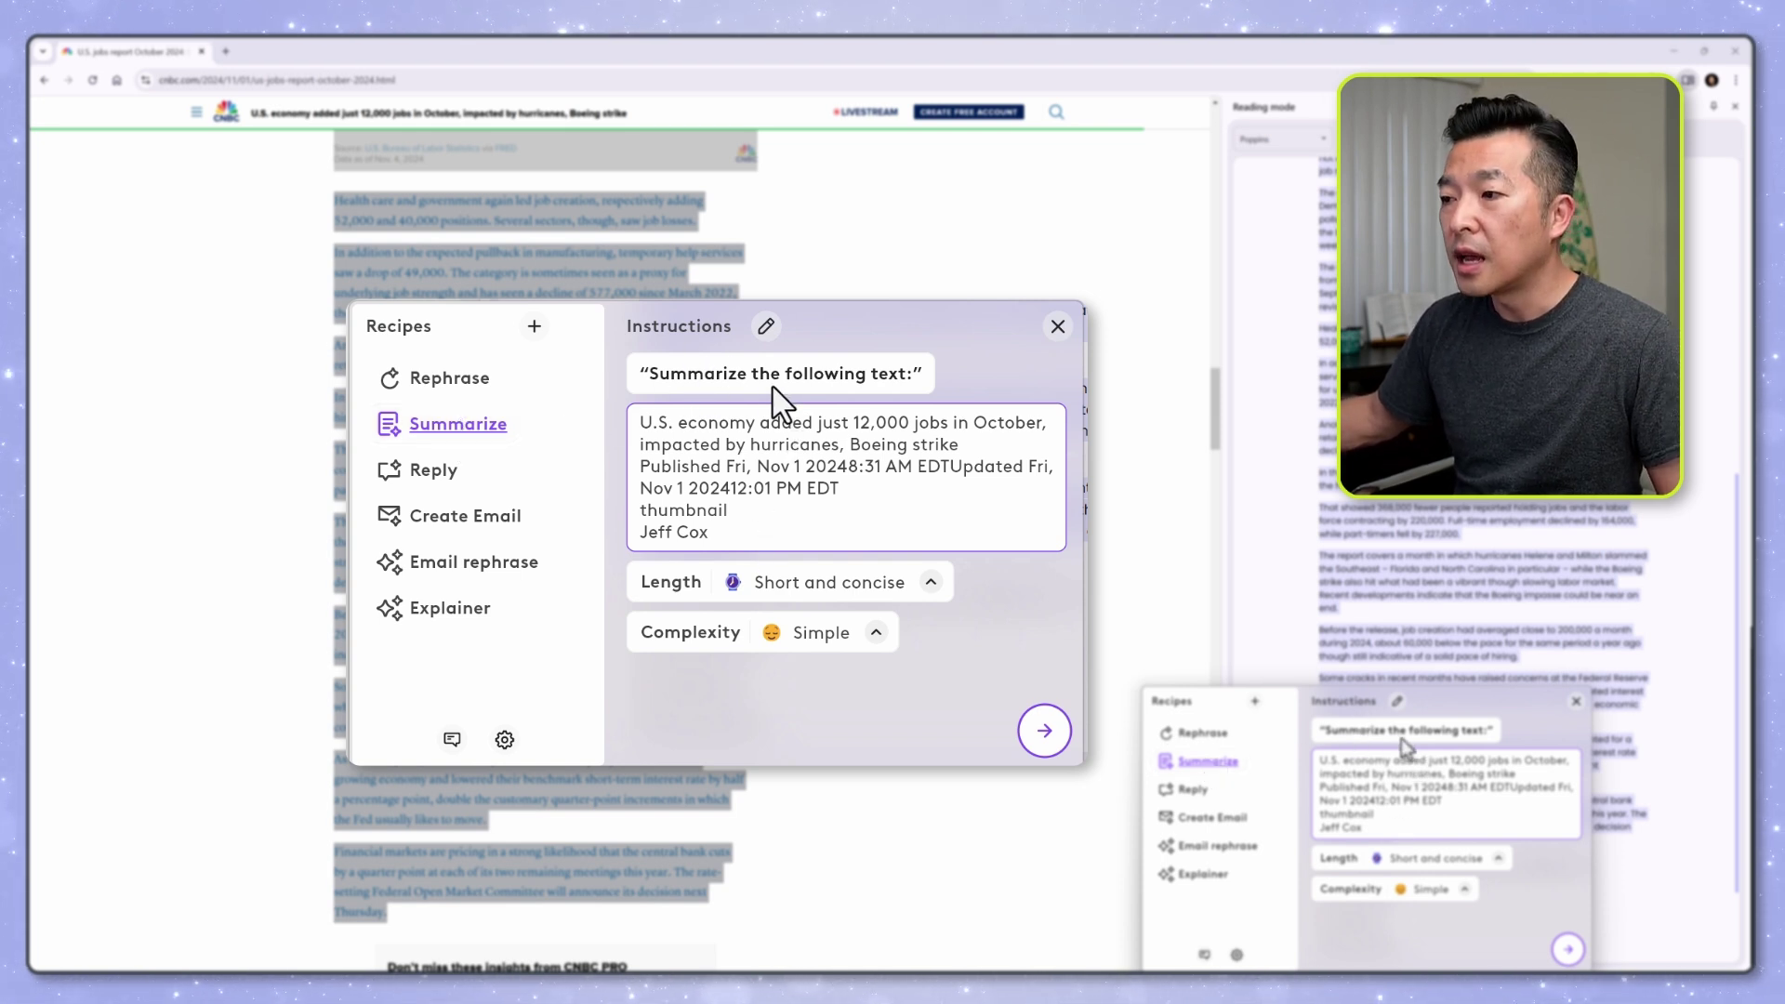
# Switch the Summarize length to a 5-bullet count, leaving complexity at Simple.
pyautogui.click(930, 582)
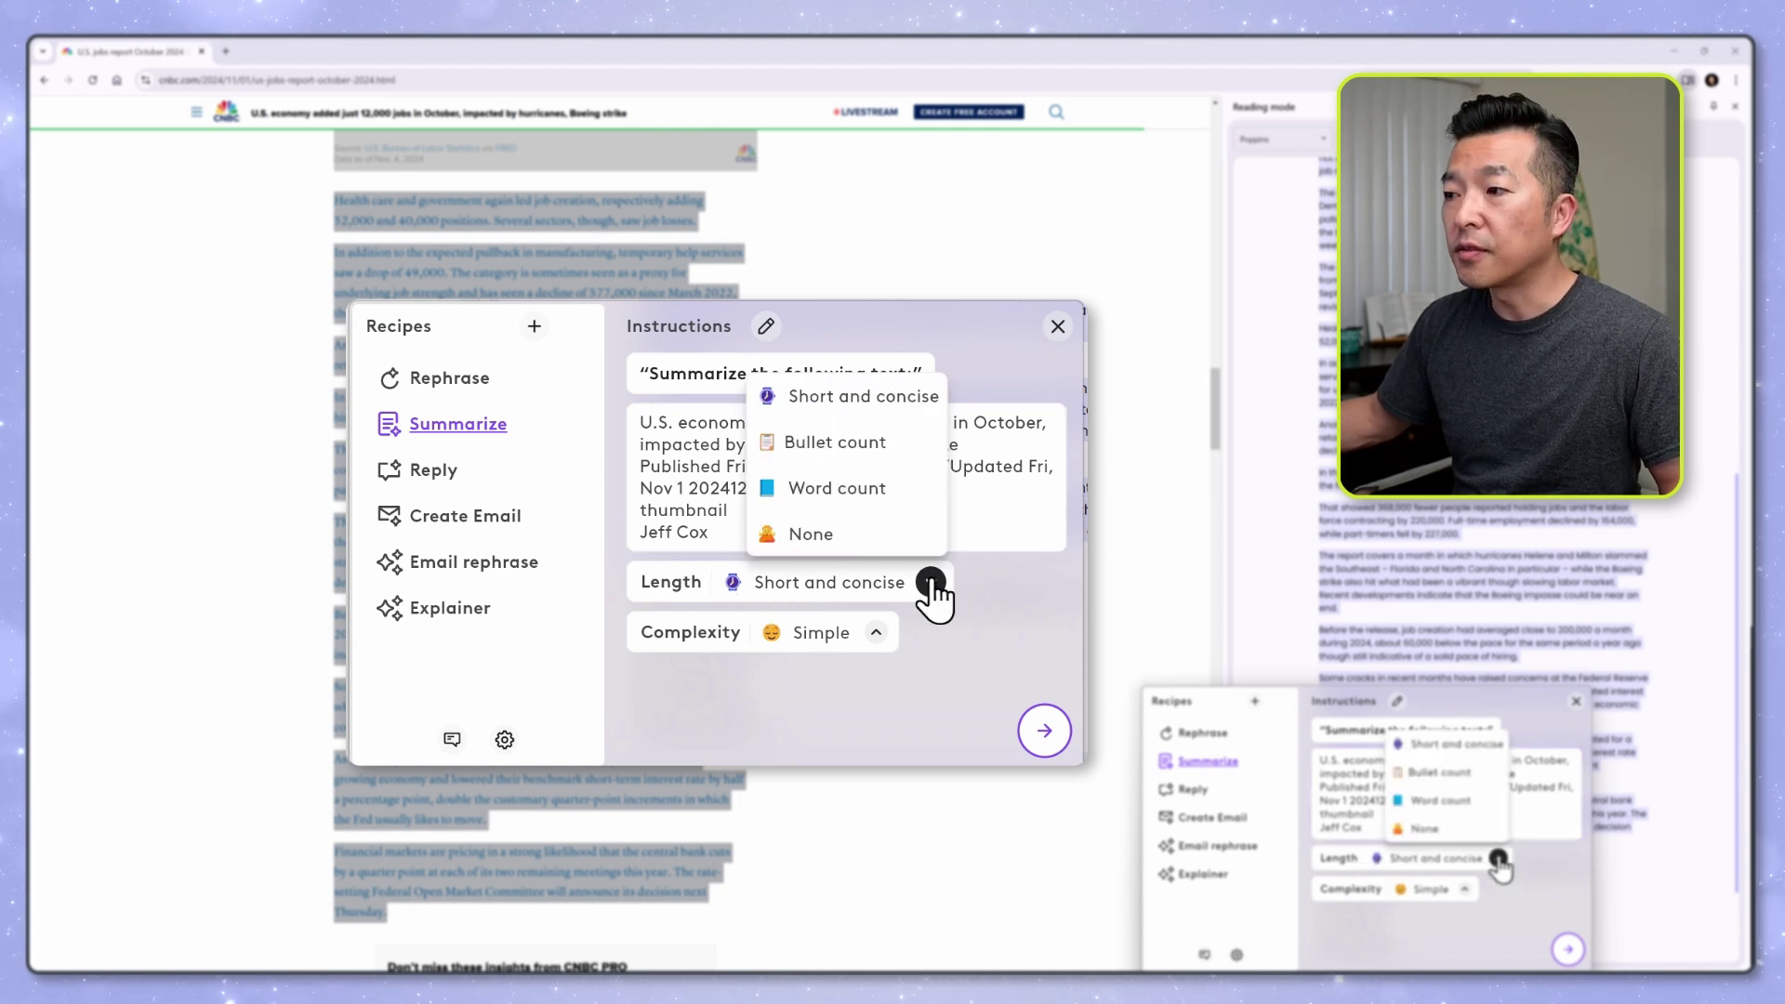
pyautogui.click(834, 444)
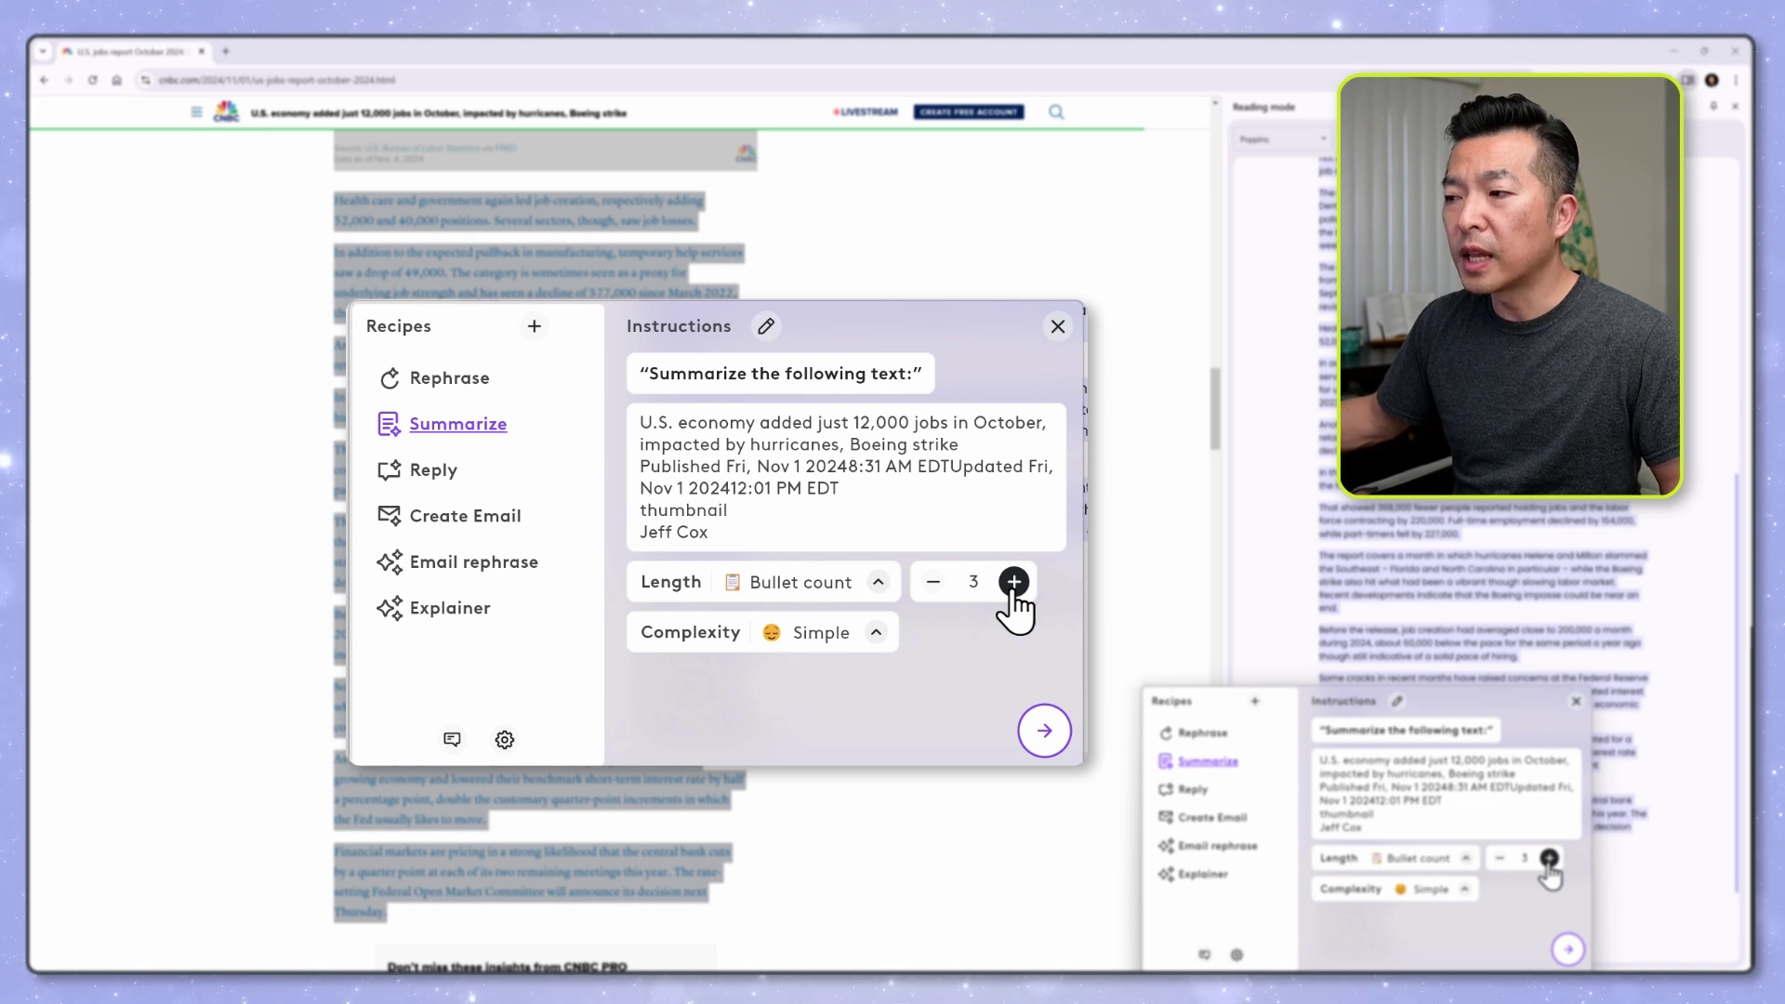
pyautogui.click(877, 582)
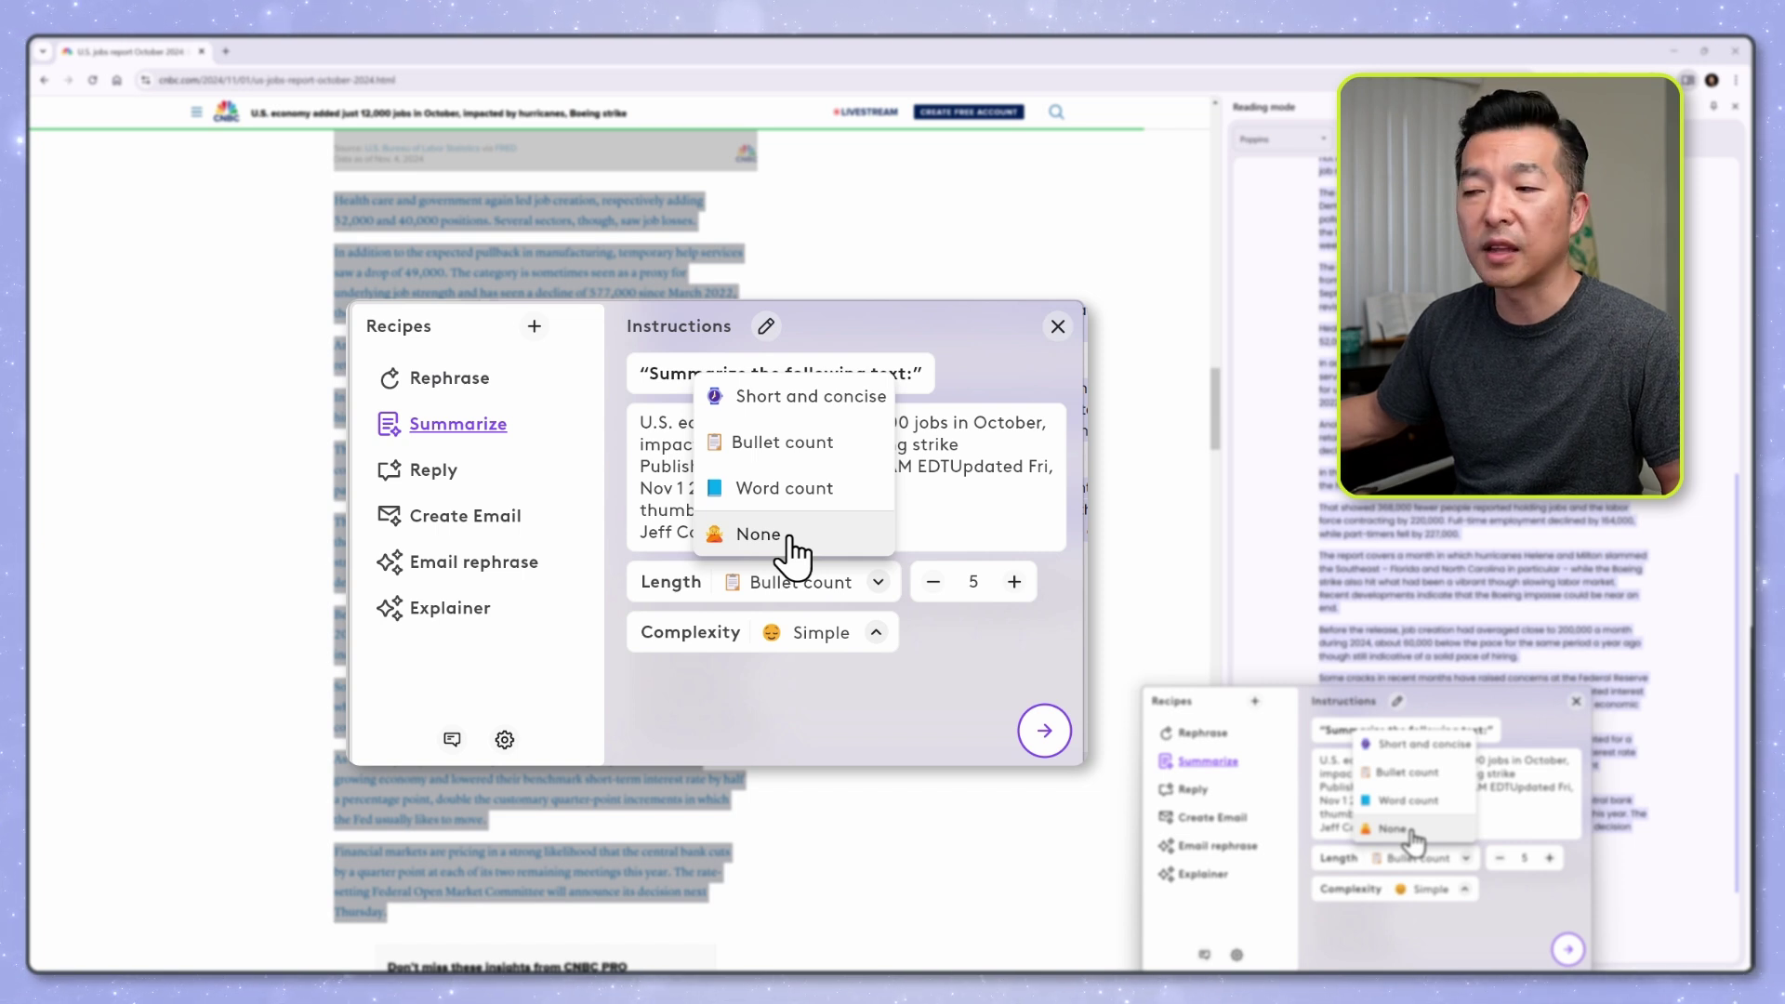
pyautogui.click(753, 725)
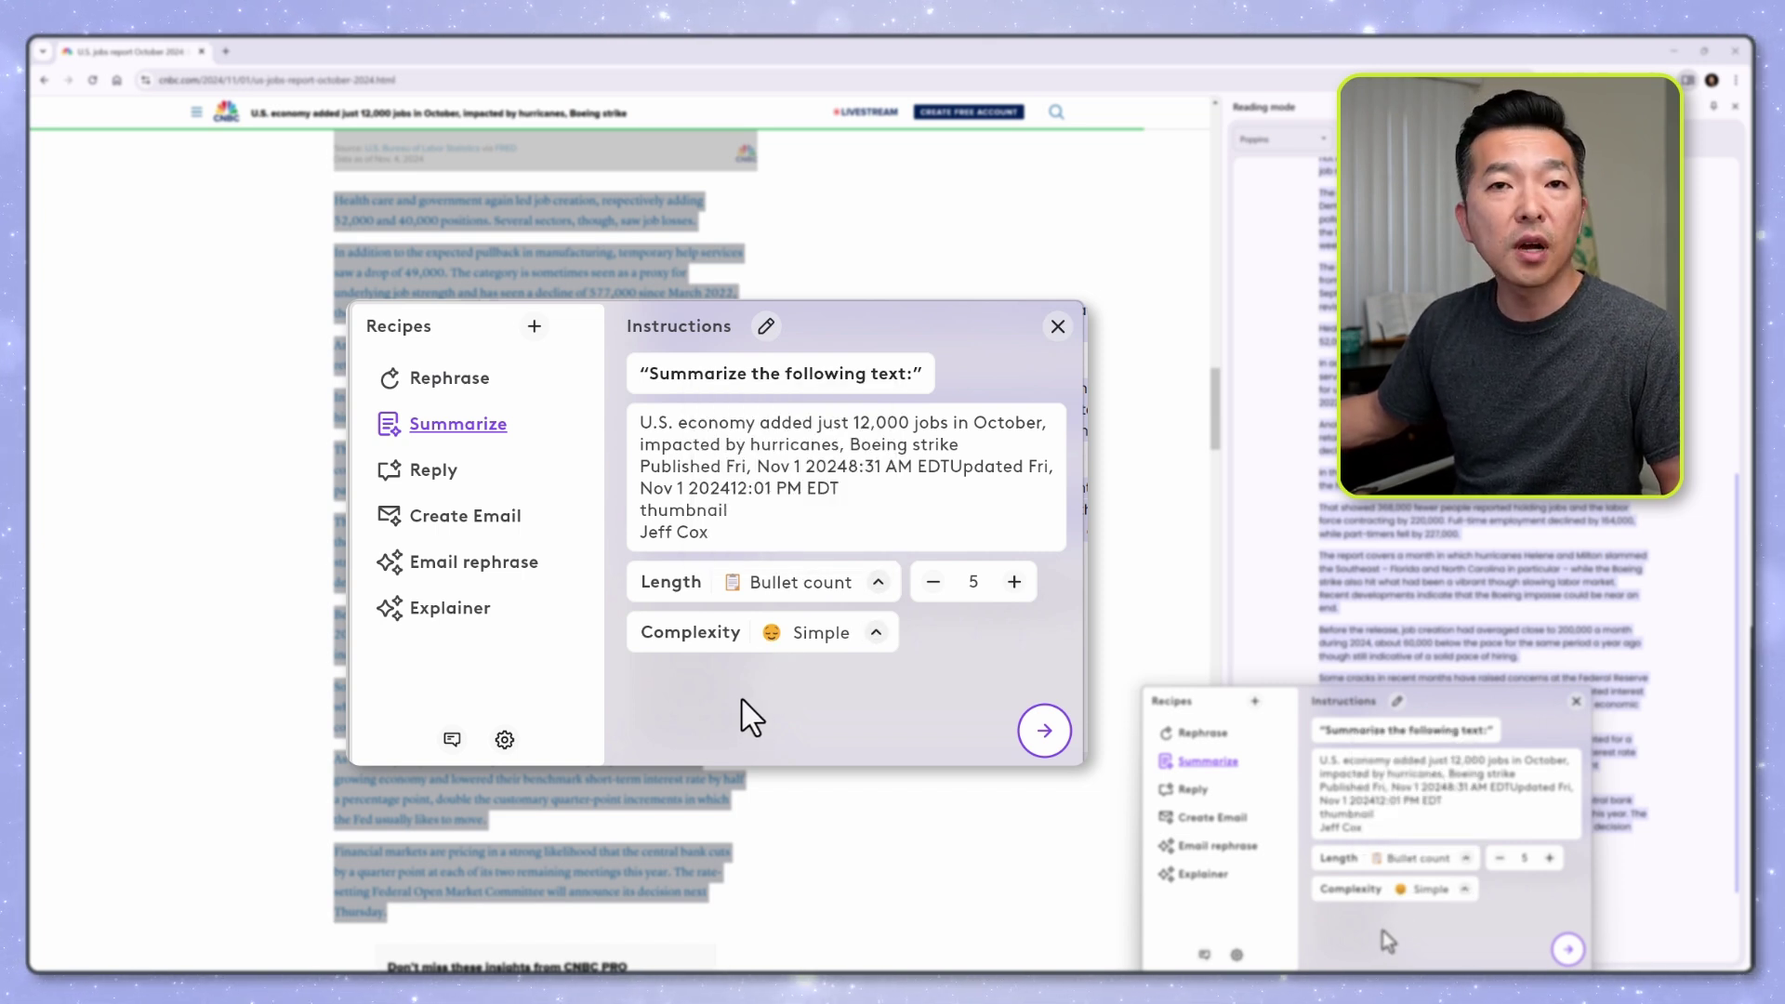
pyautogui.click(877, 634)
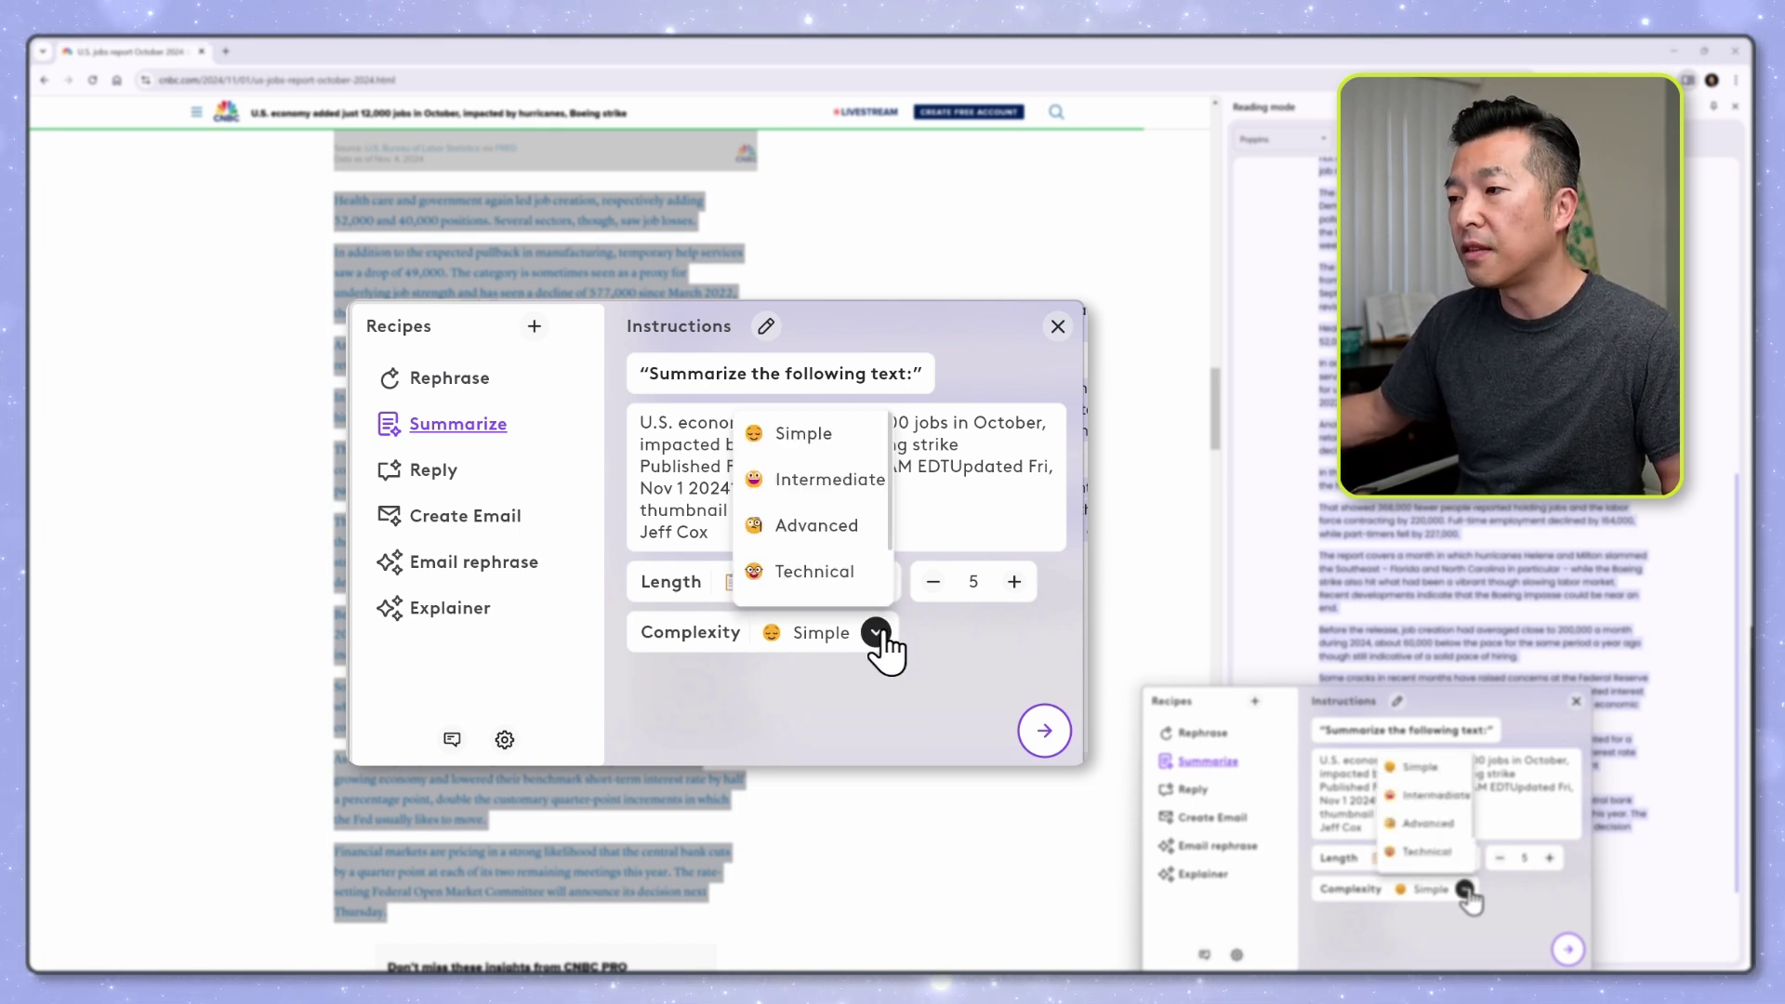
pyautogui.click(803, 712)
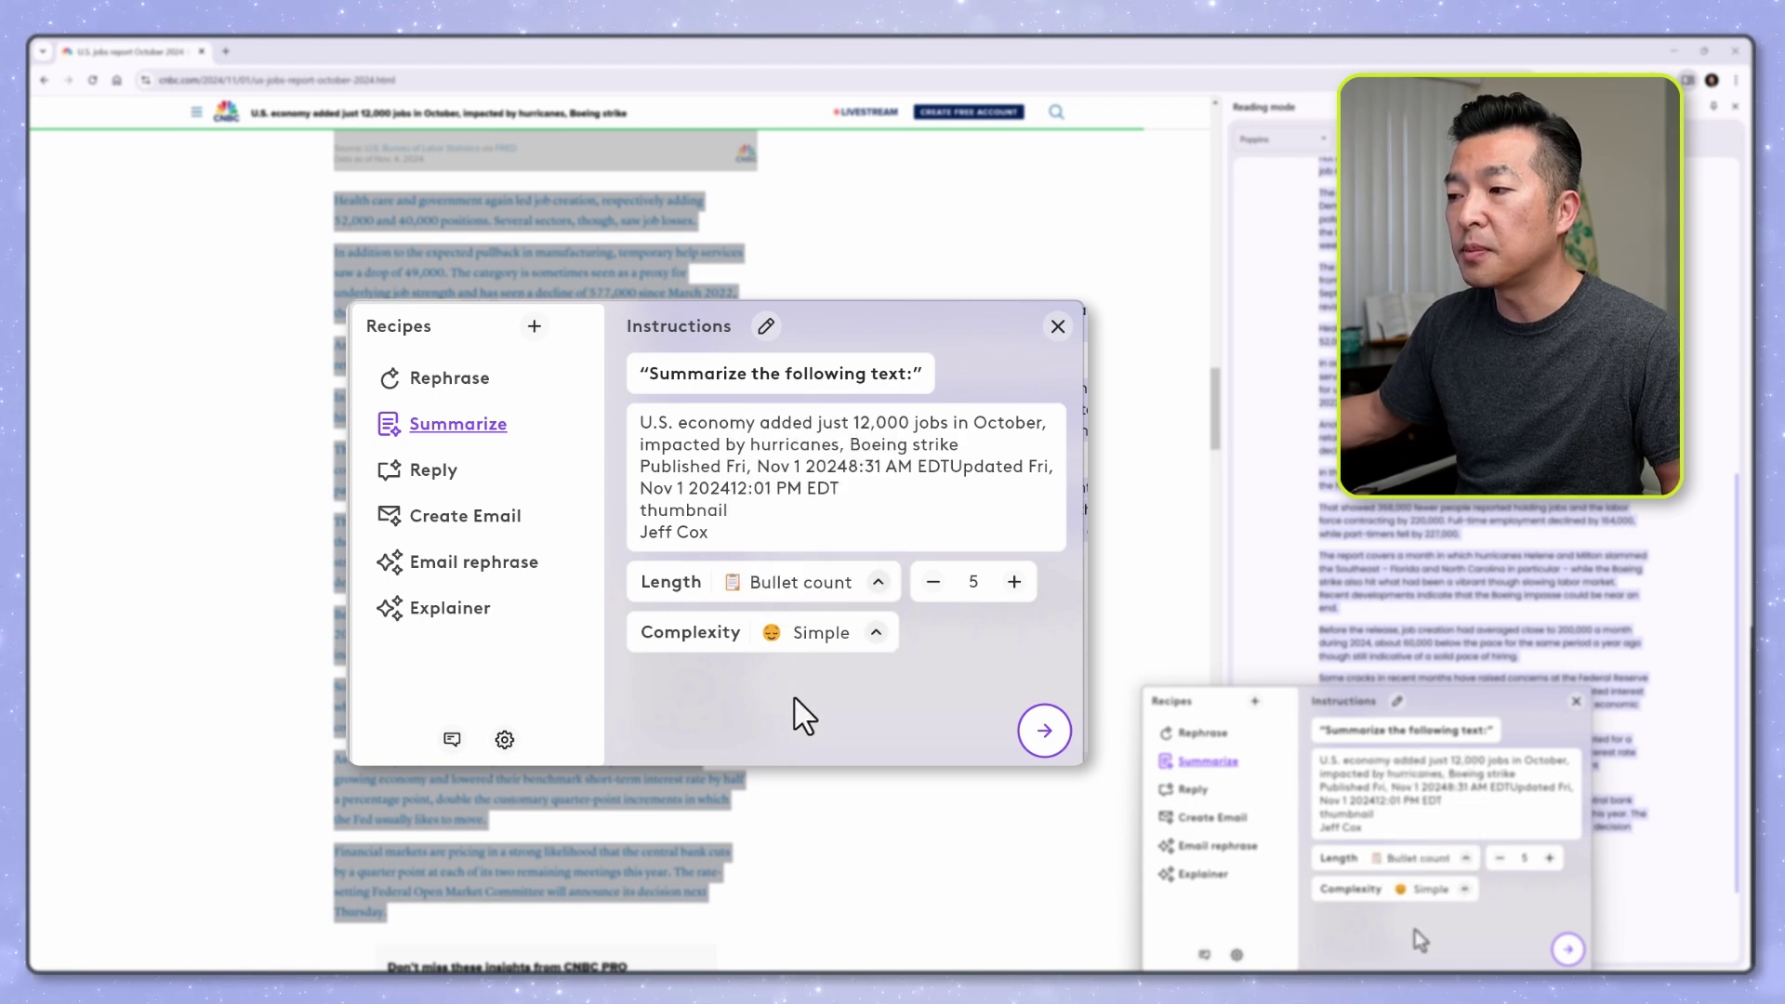
pyautogui.click(1041, 735)
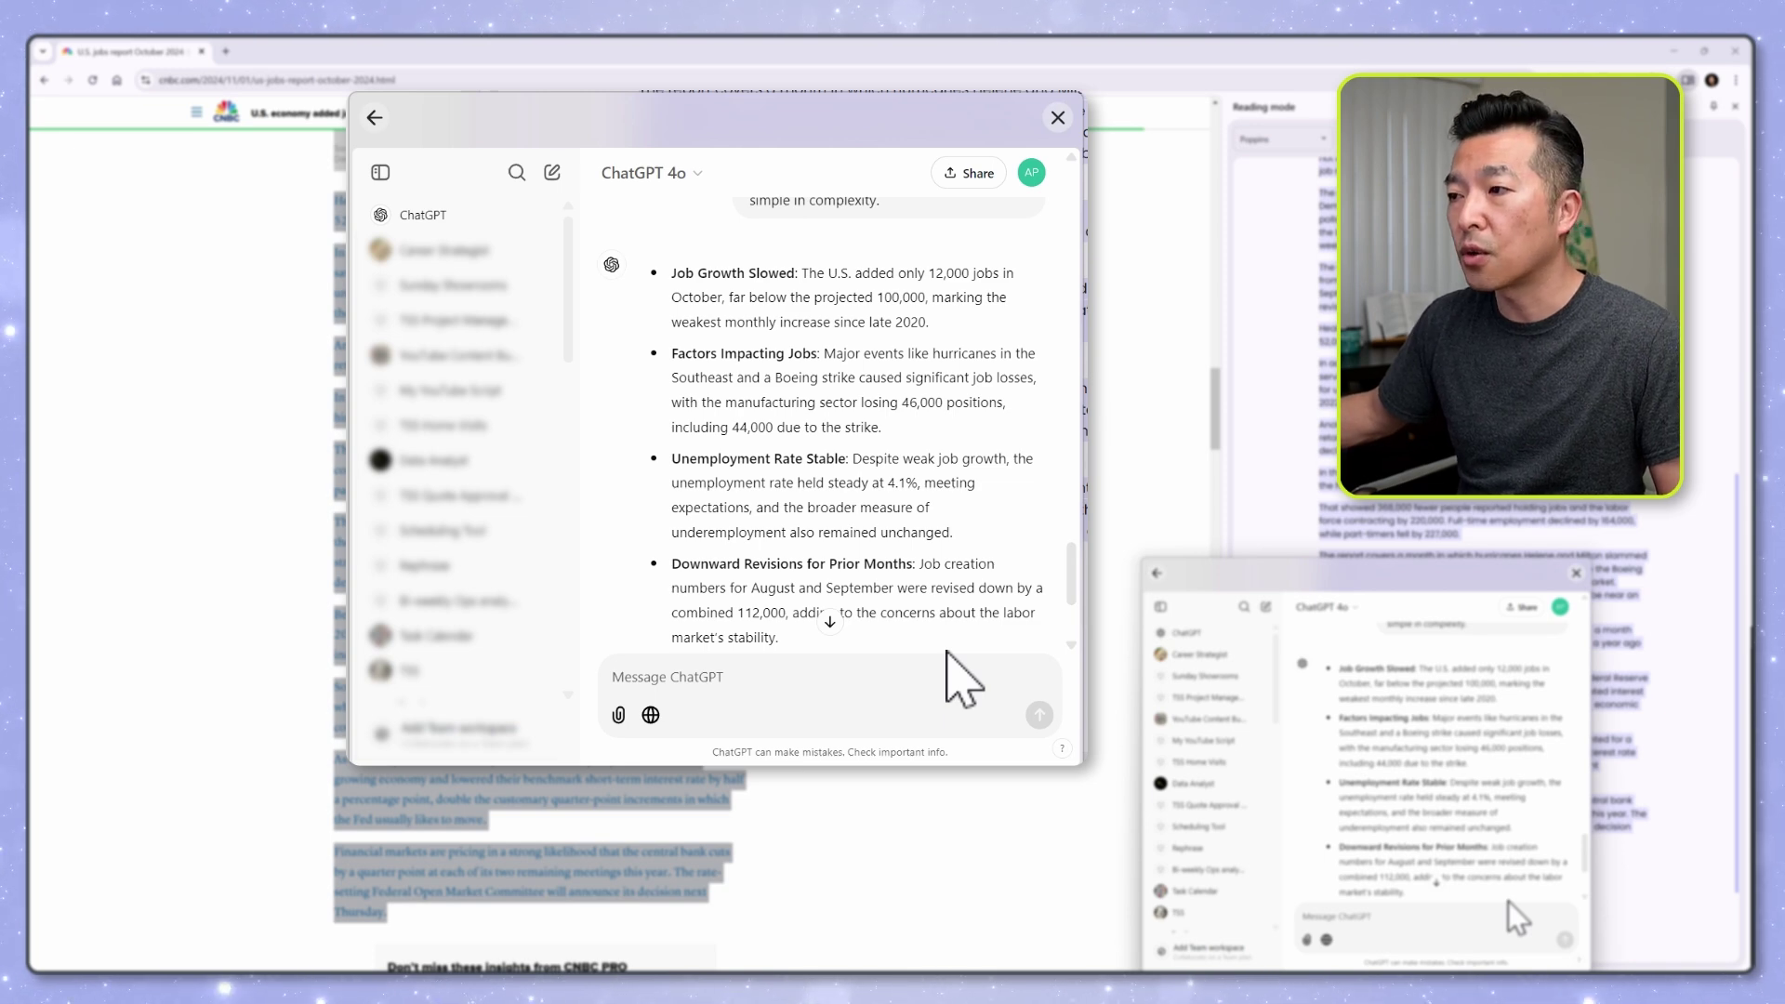
pyautogui.scroll(2, 883, 491)
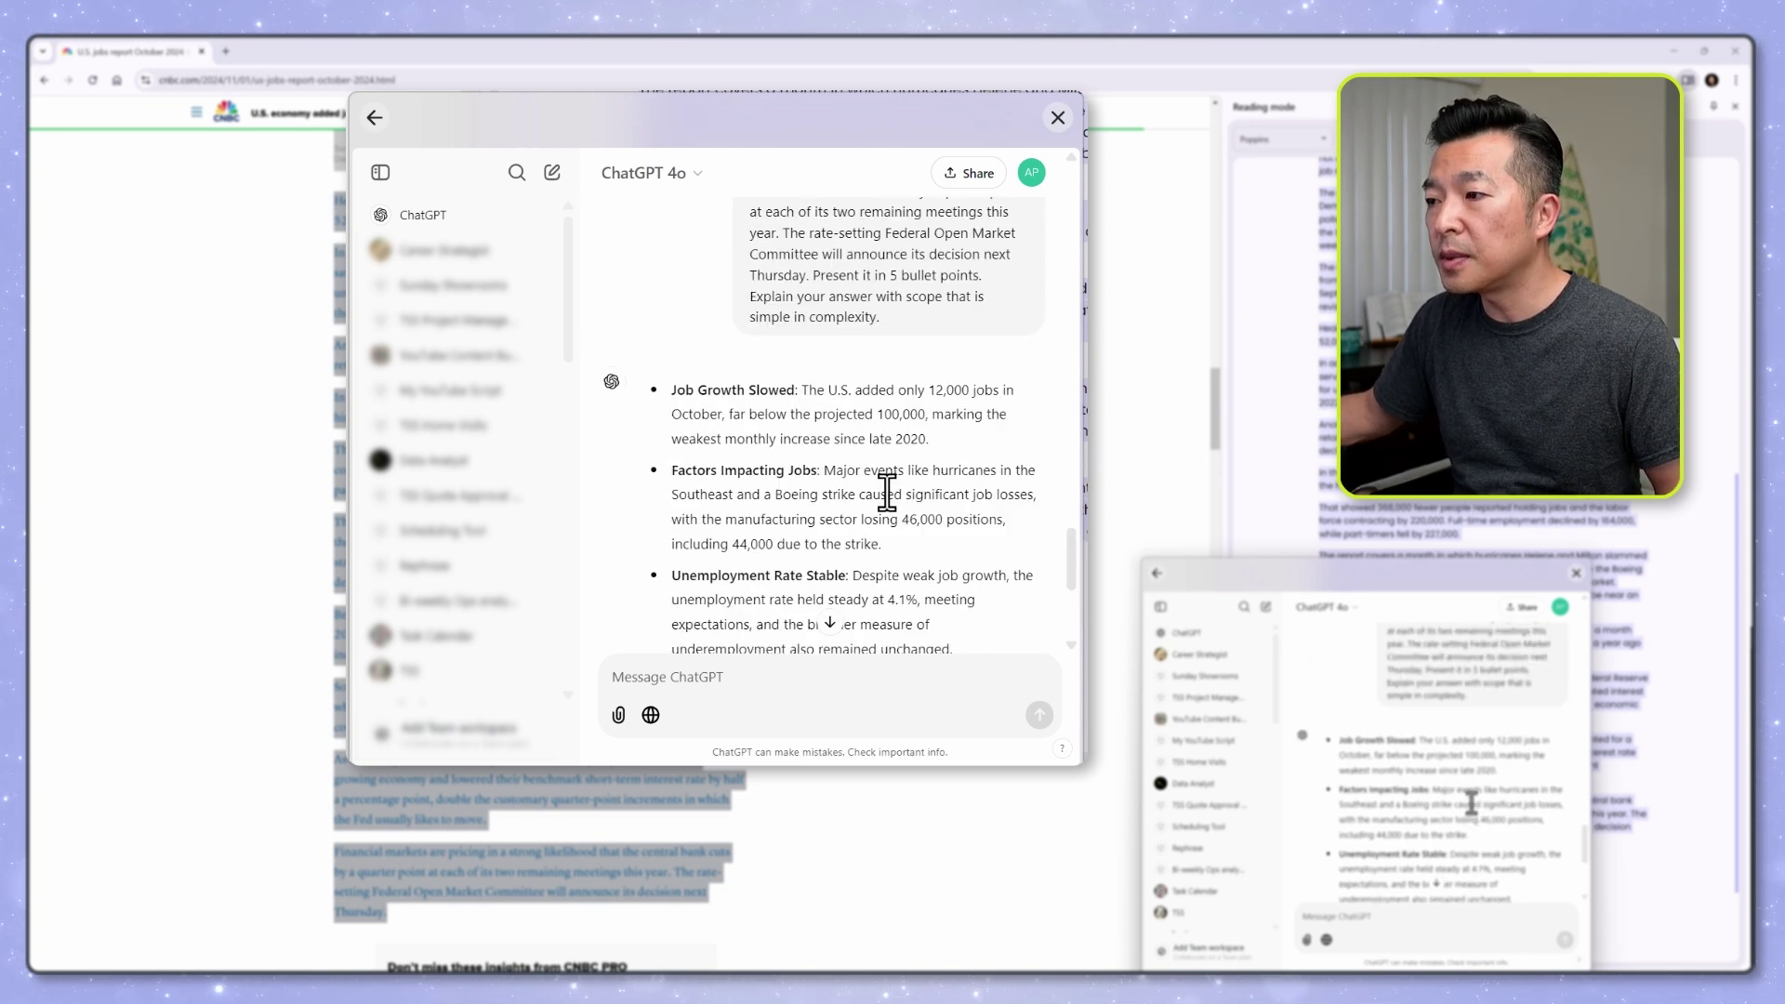
pyautogui.scroll(-1, 708, 474)
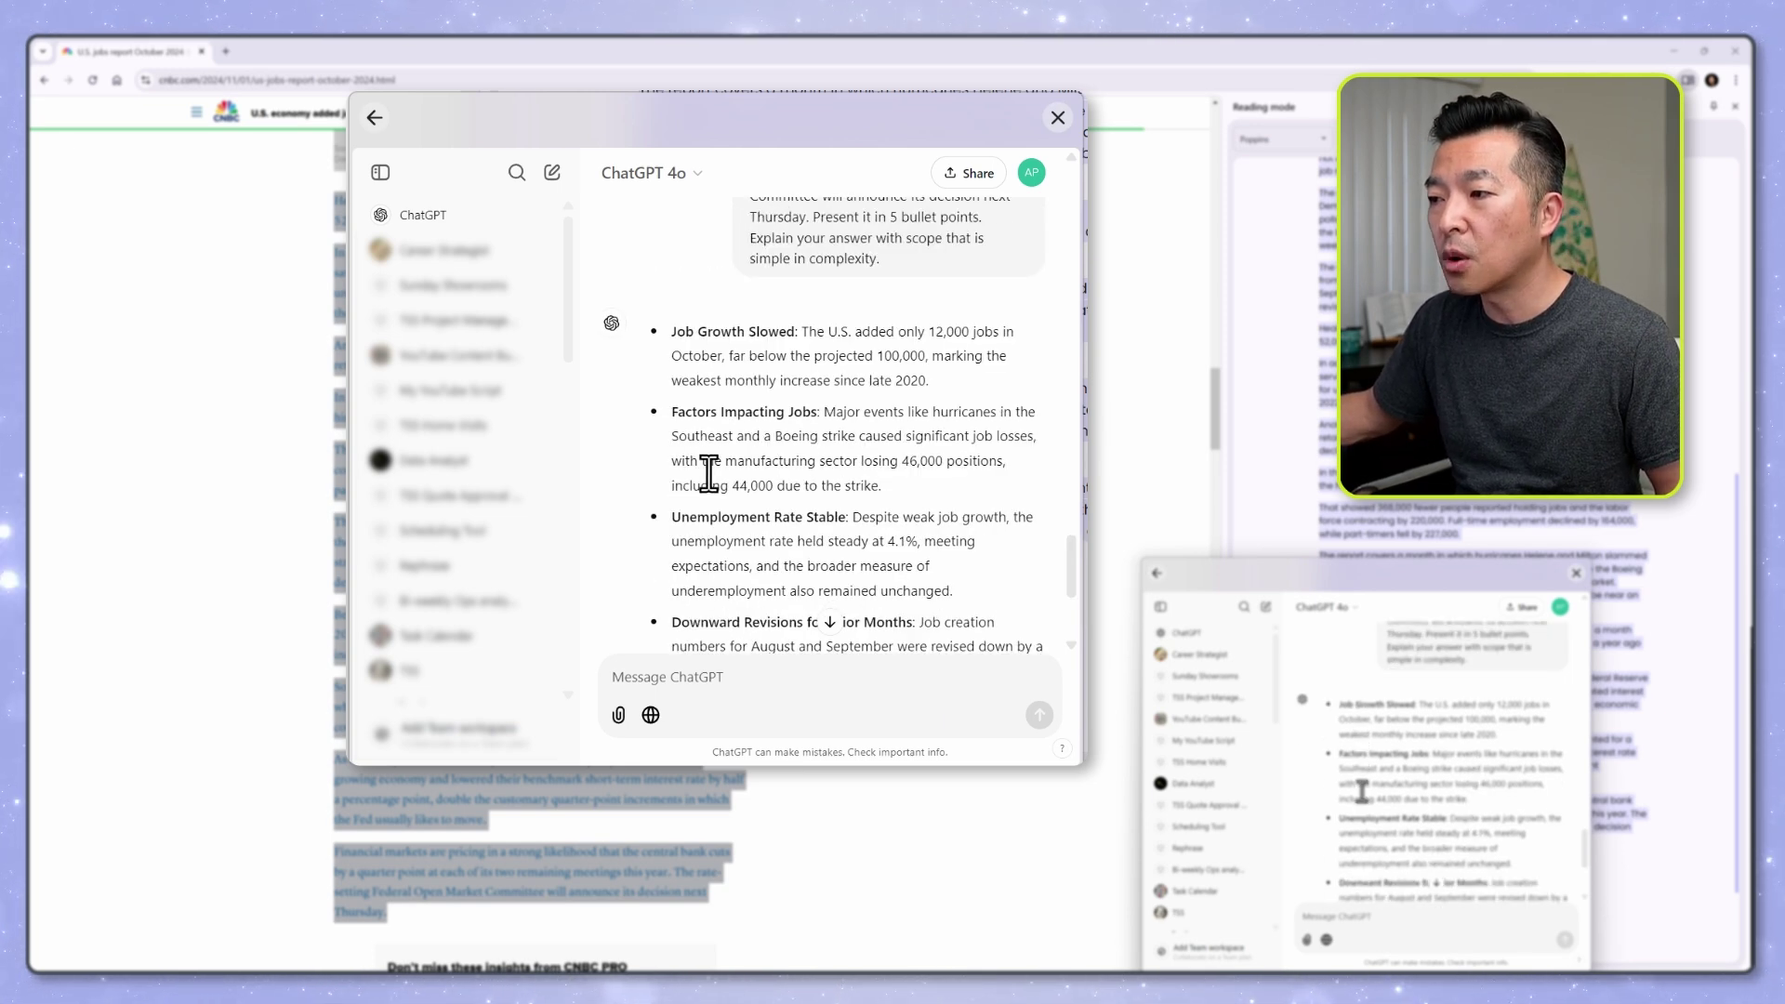
pyautogui.scroll(-1, 708, 474)
pyautogui.scroll(-2, 708, 474)
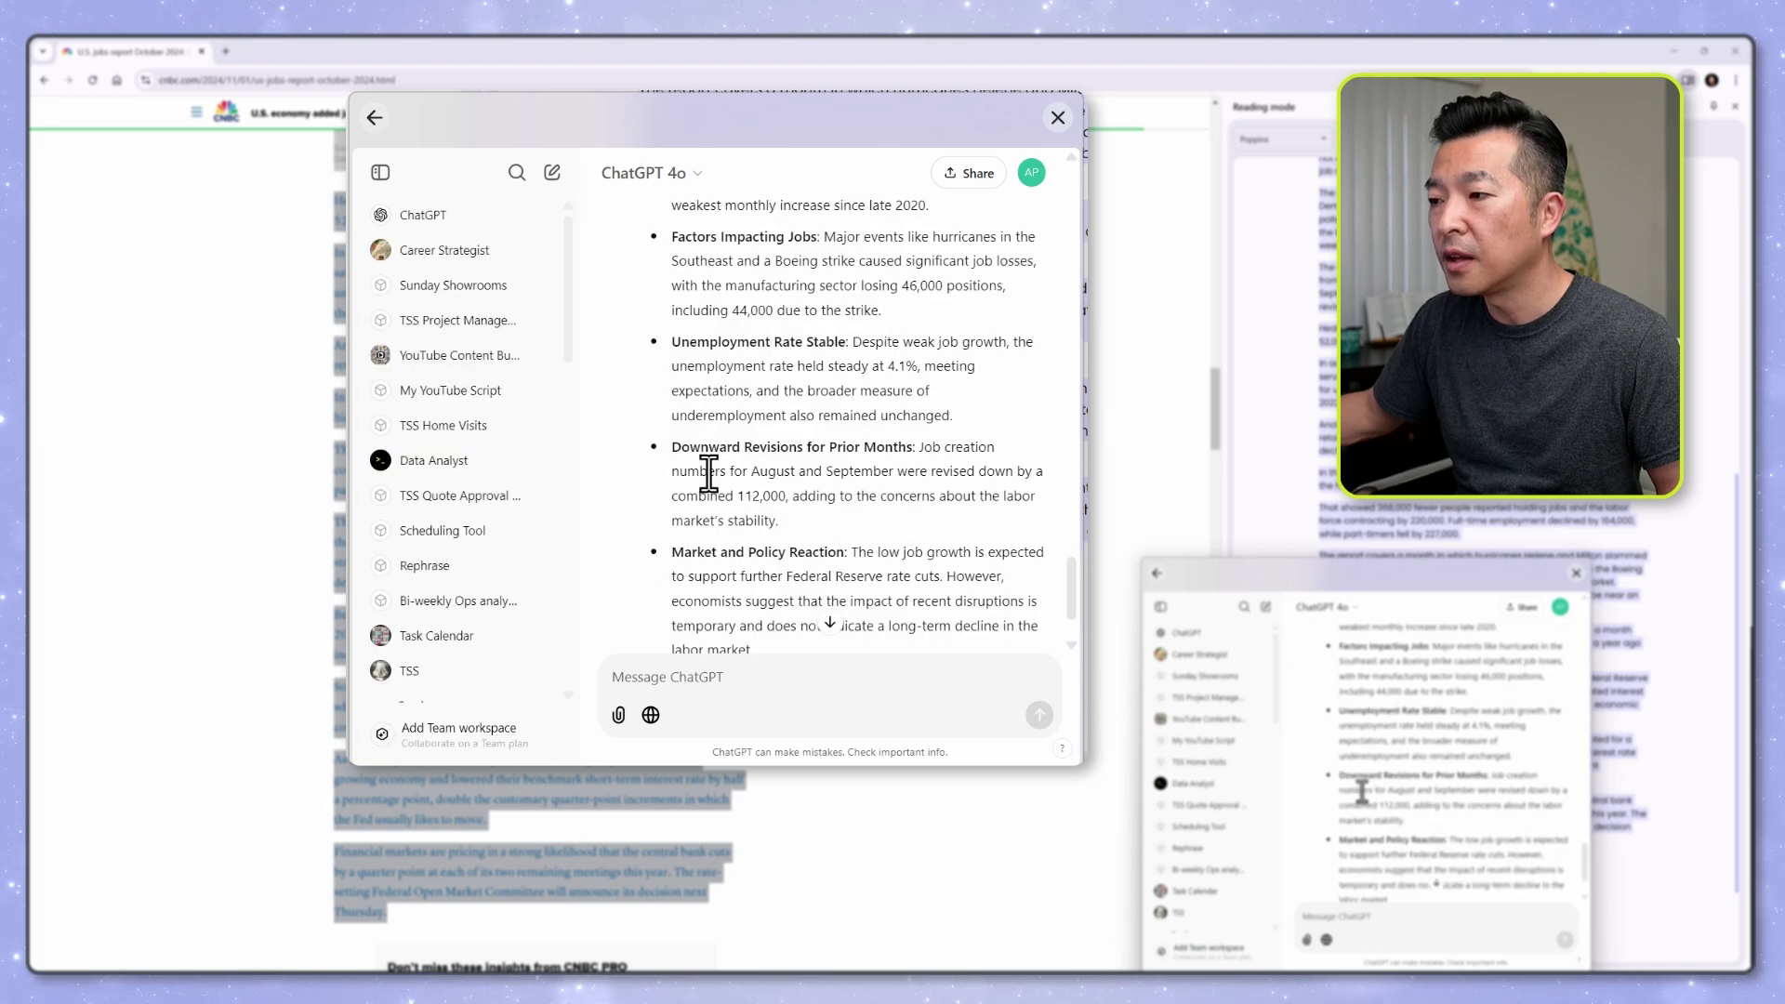
pyautogui.scroll(-2, 708, 474)
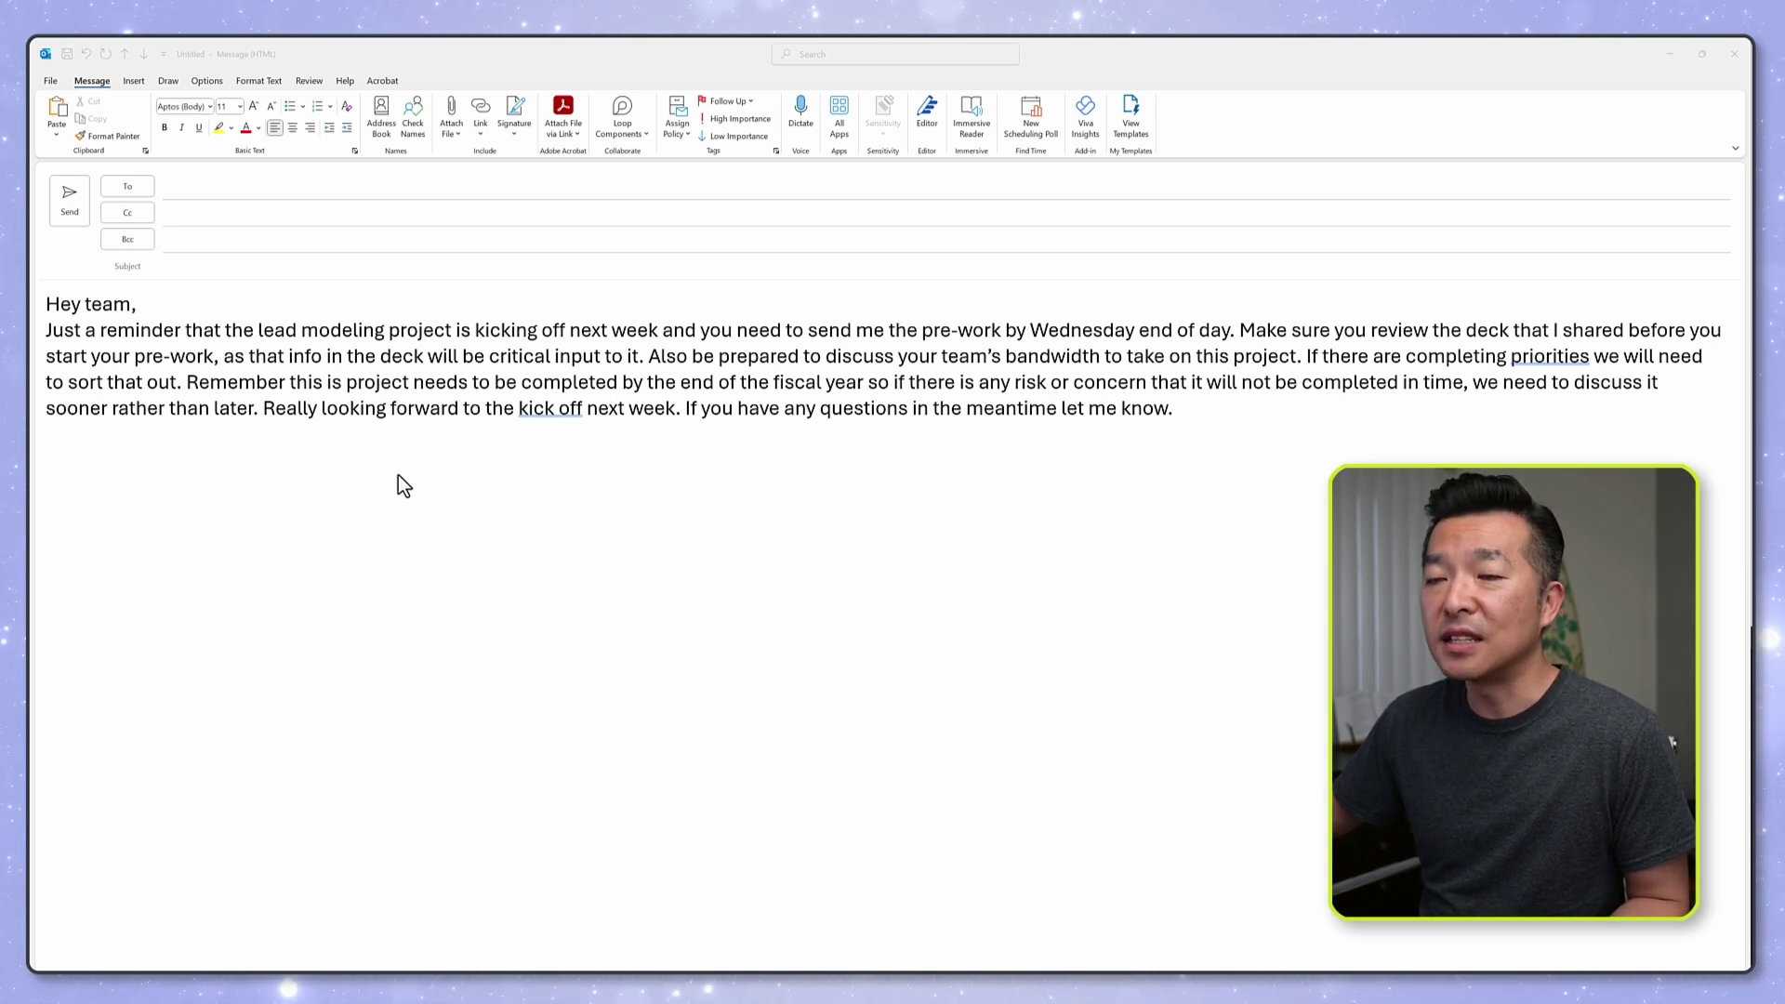
# Select the entire team reminder email body and bring it into Prompt Builder's Email rephrase recipe.
pyautogui.click(442, 470)
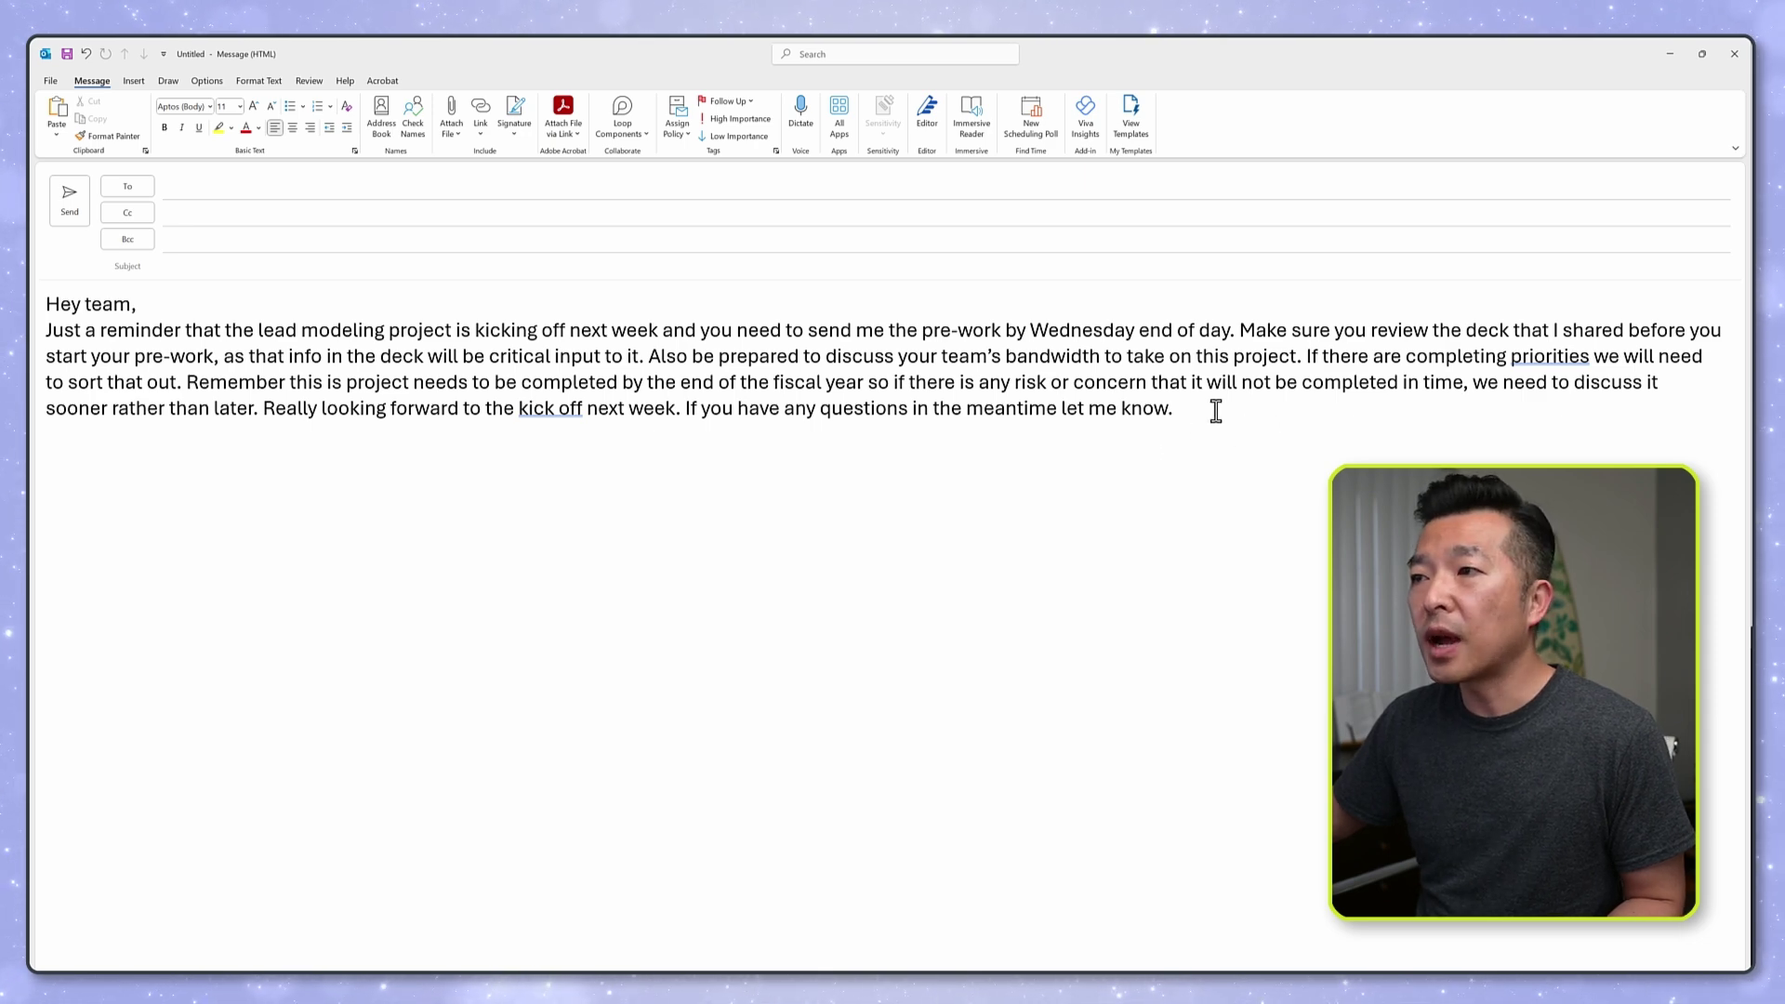
pyautogui.moveTo(1214, 410); pyautogui.dragTo(47, 305)
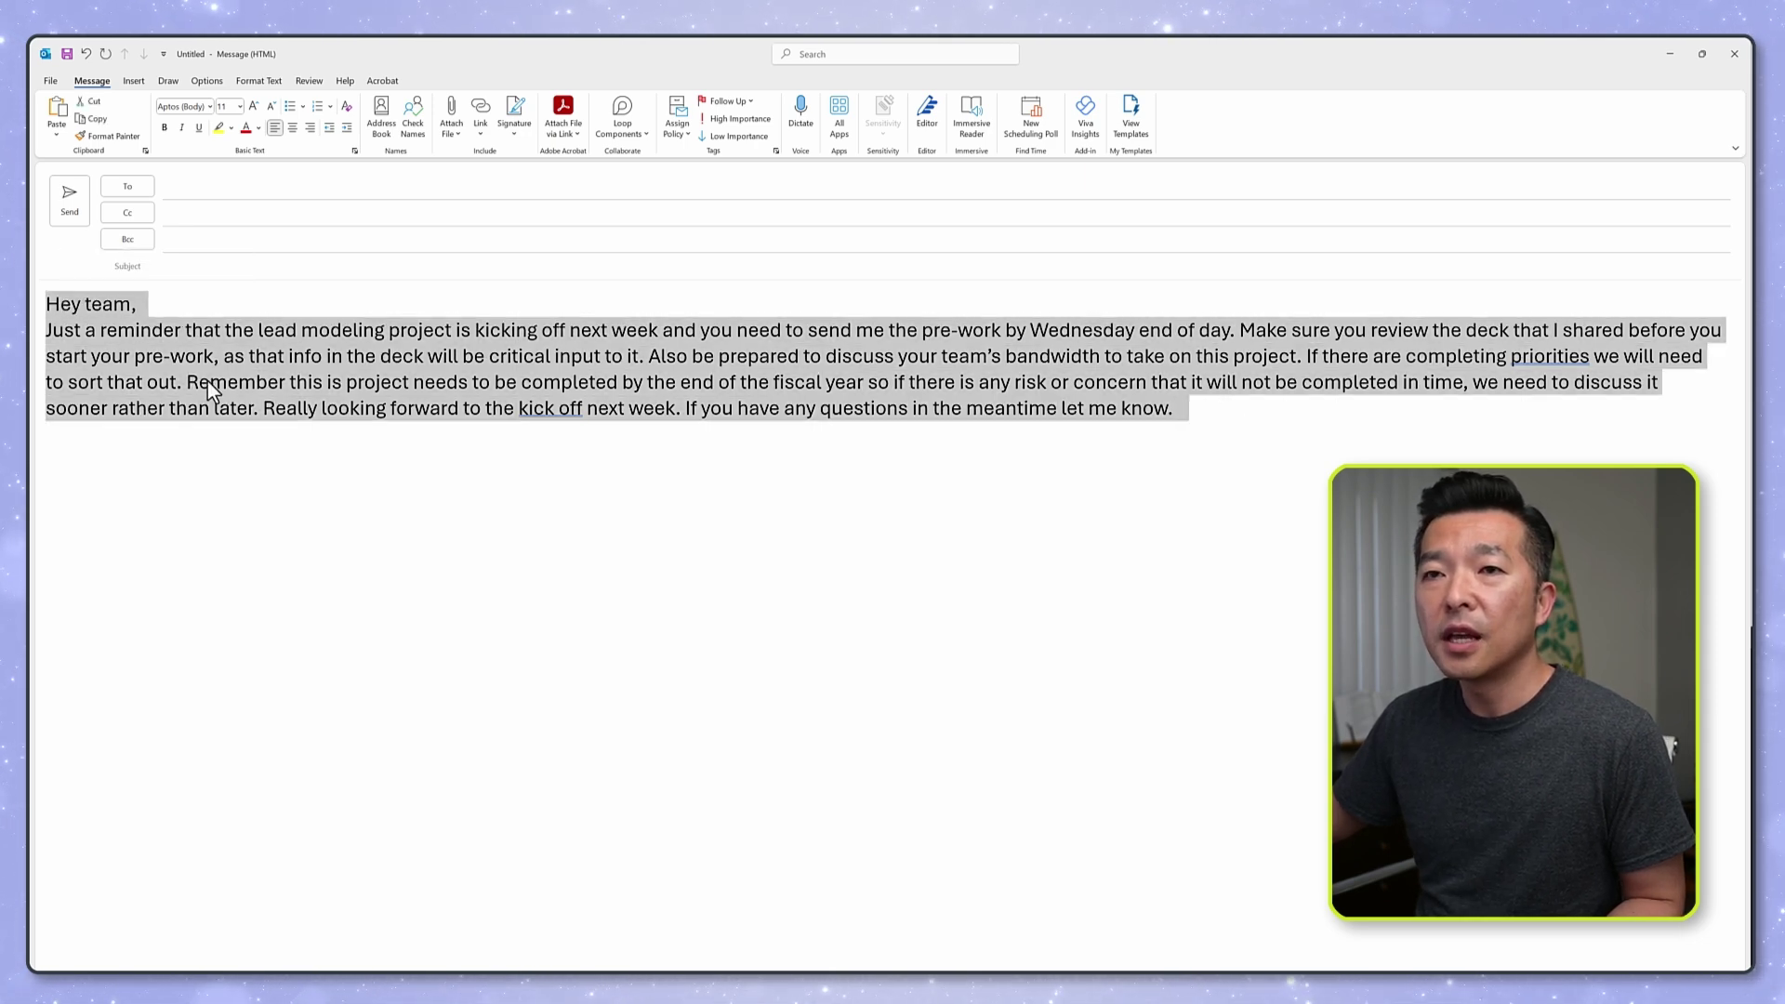
pyautogui.hotkey('ctrl', 'shift', 'space')
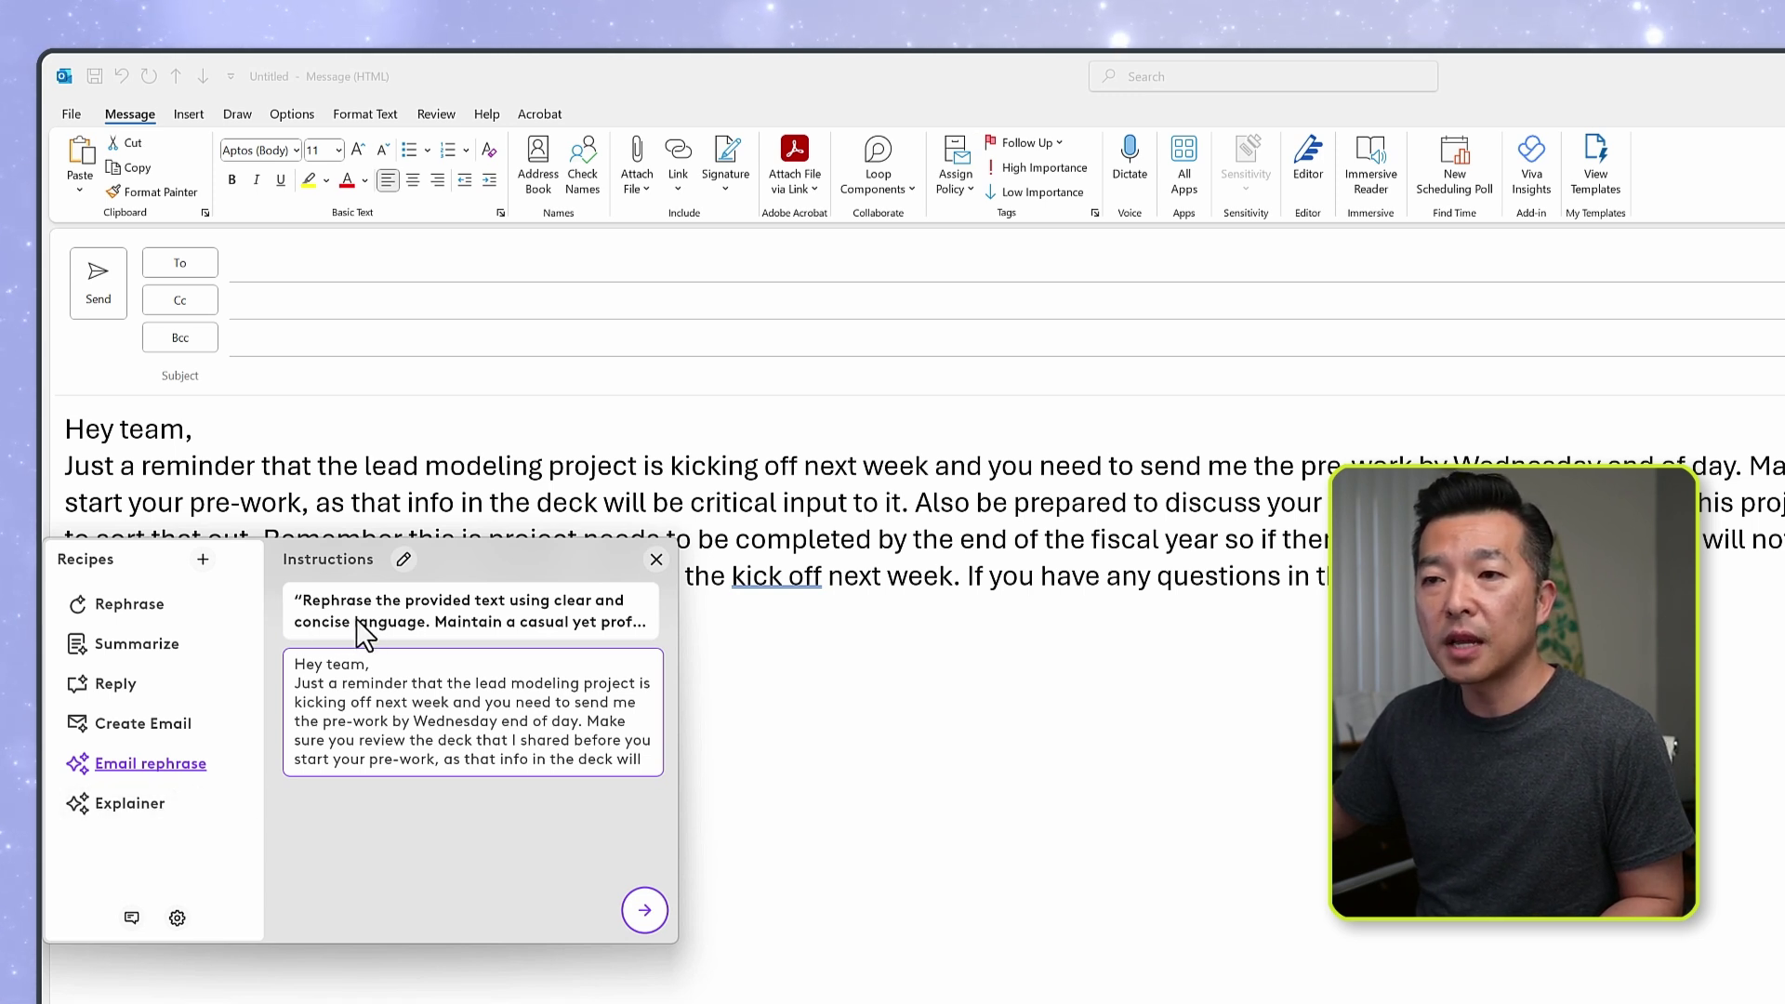
# Send the email for rephrasing and paste ChatGPT's rewritten version below the original draft.
pyautogui.click(645, 912)
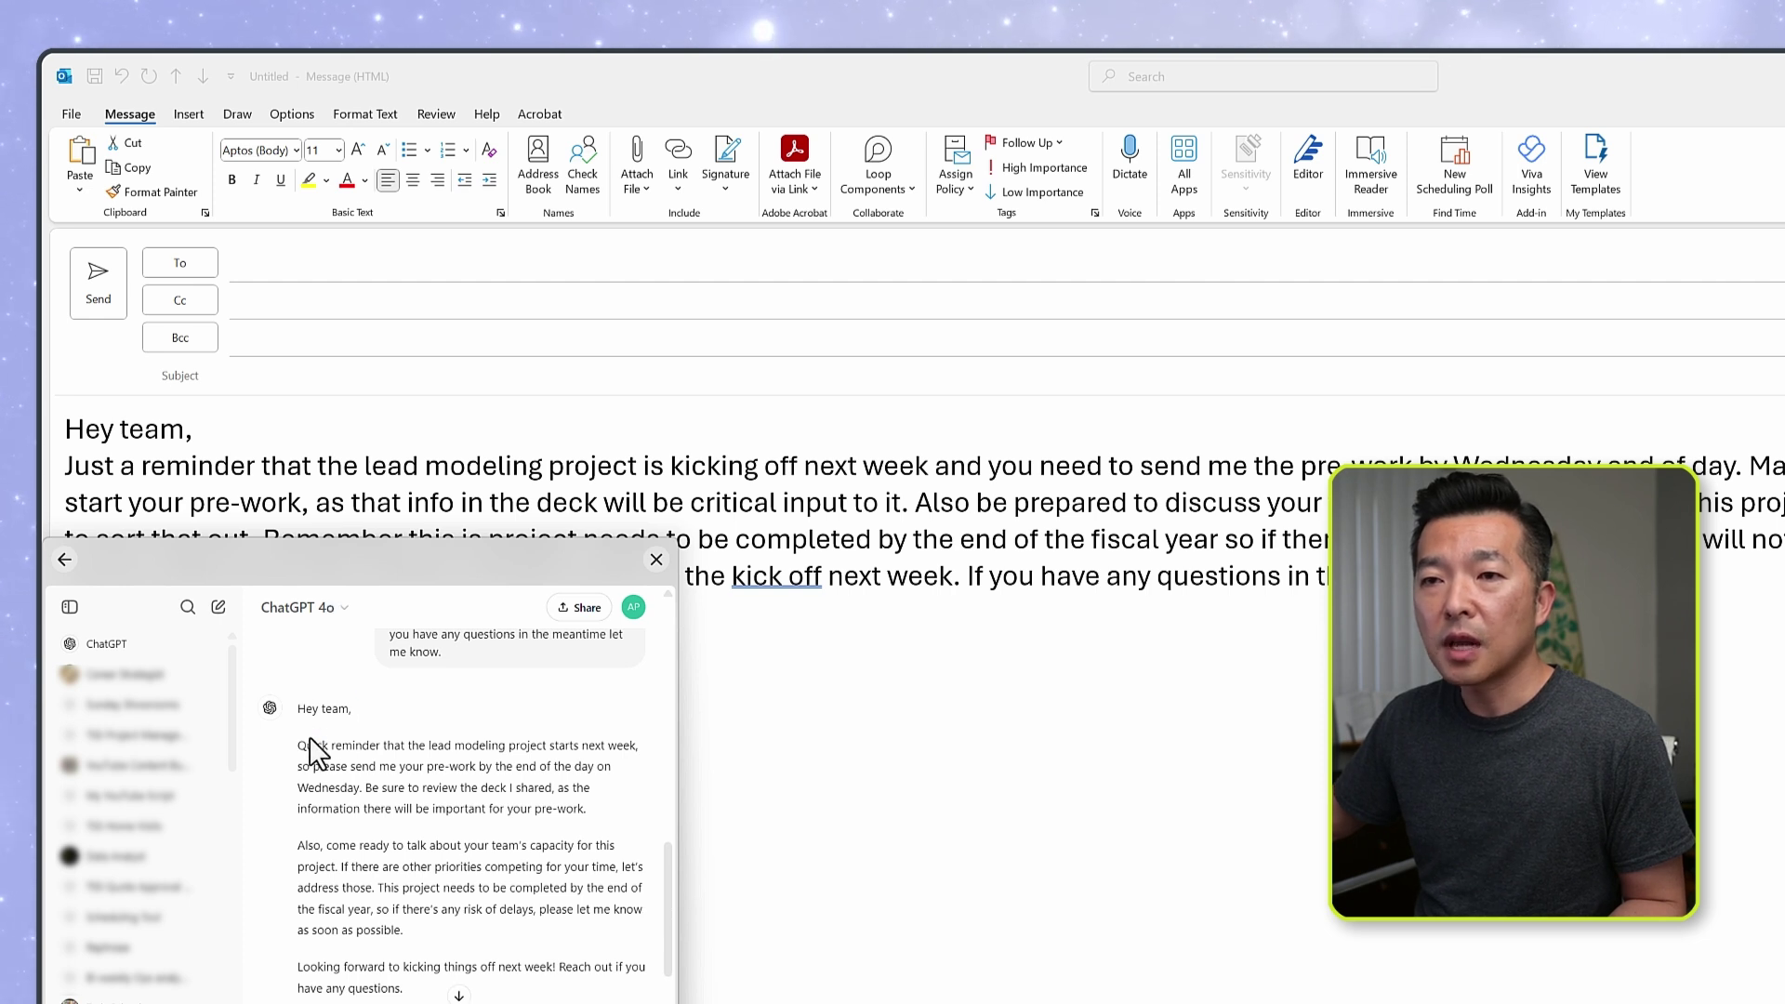
pyautogui.moveTo(297, 708); pyautogui.dragTo(446, 997)
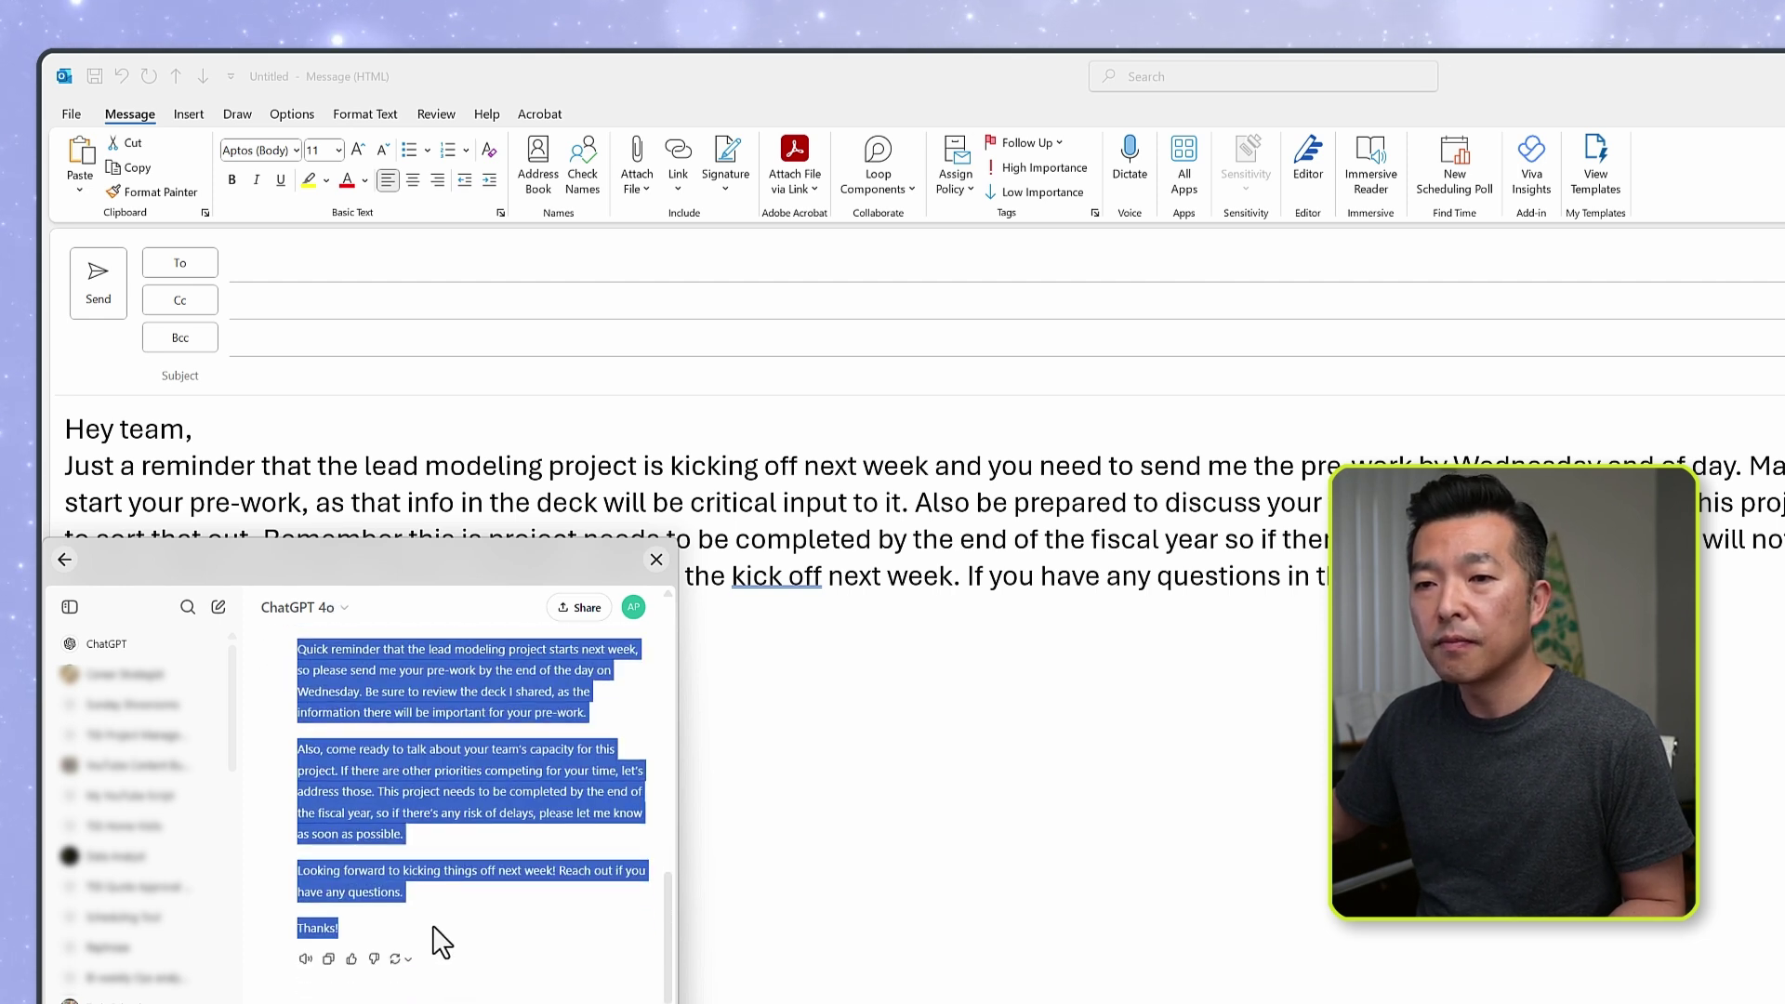
pyautogui.click(876, 812)
pyautogui.hotkey('ctrl', 'a')
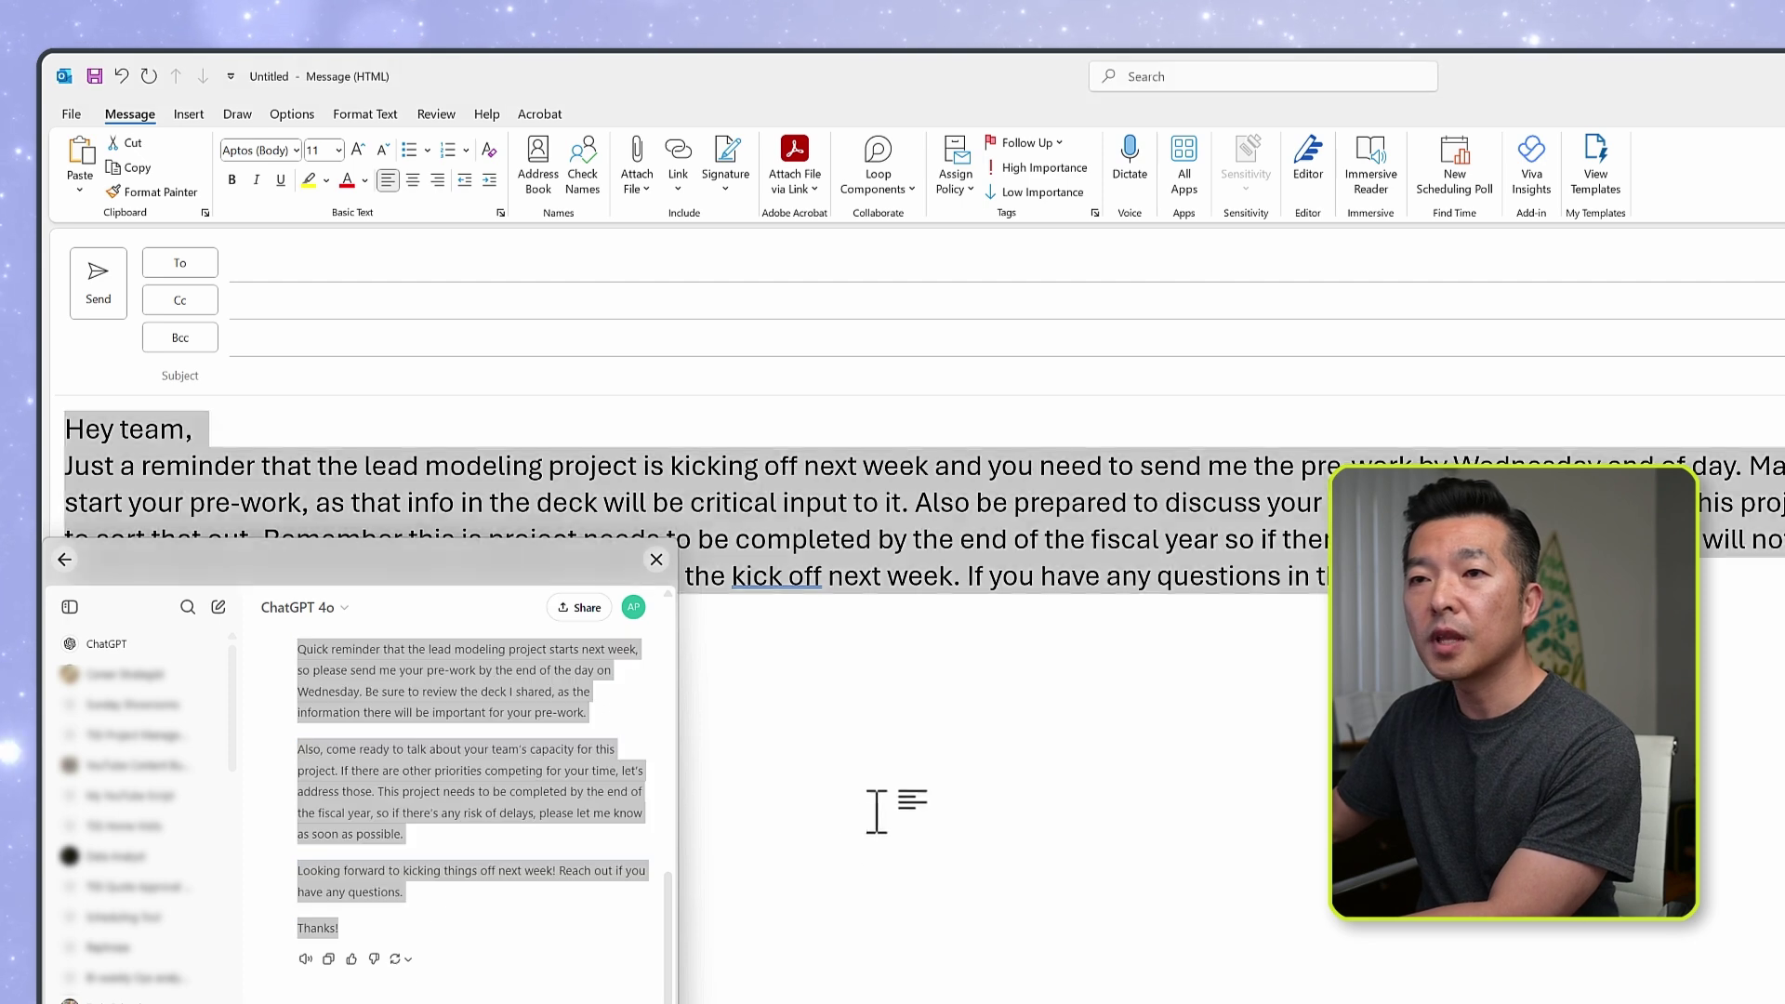
pyautogui.click(876, 811)
pyautogui.click(656, 559)
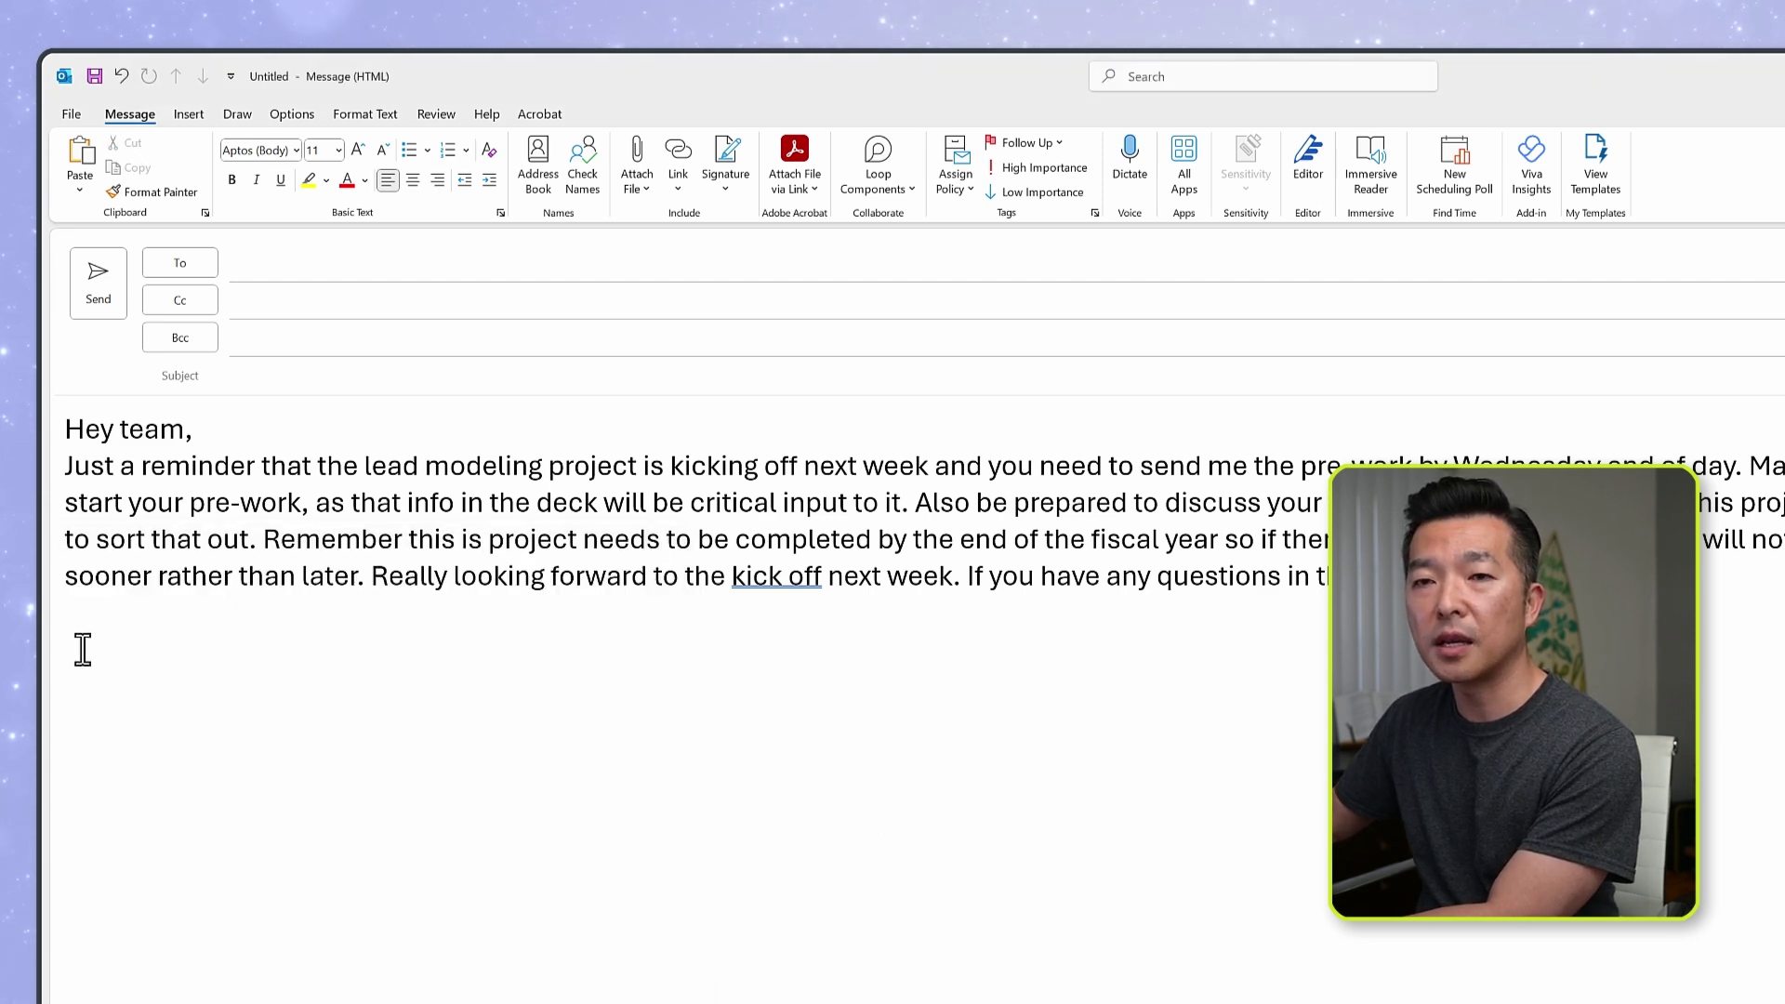
pyautogui.hotkey('ctrl', 'v')
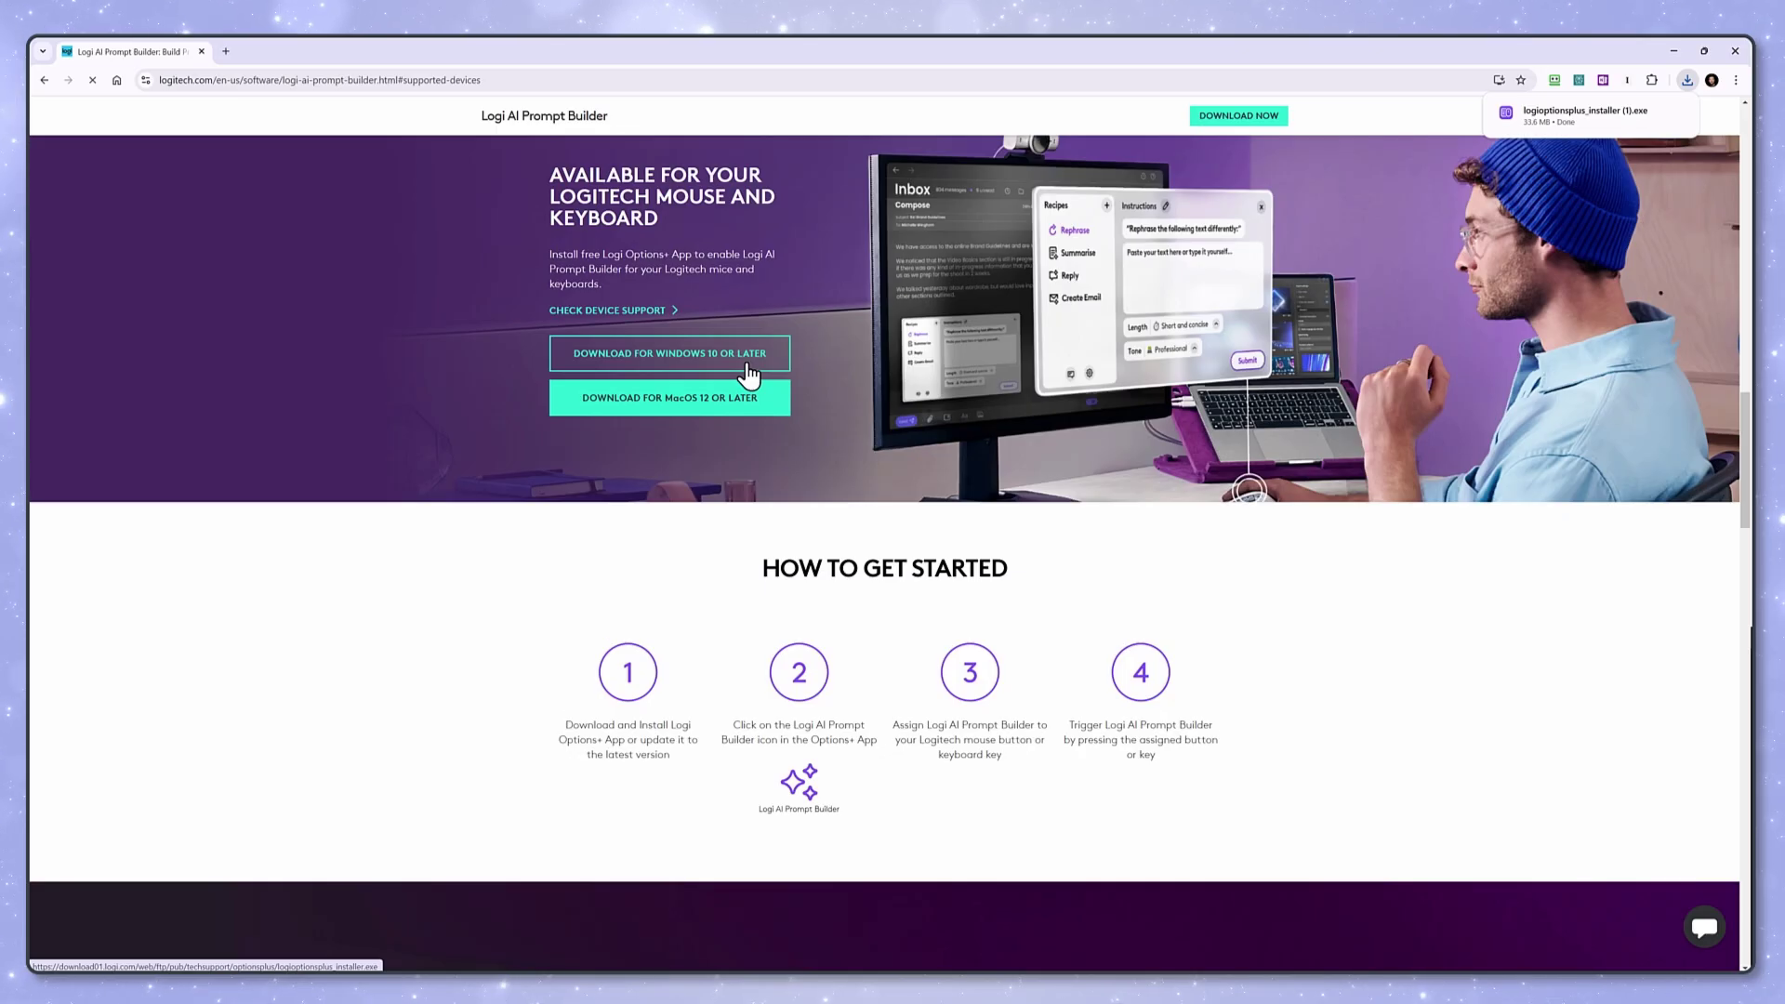
# Download the Windows 10-or-later installer and choose Reinstall Options+.
pyautogui.click(602, 530)
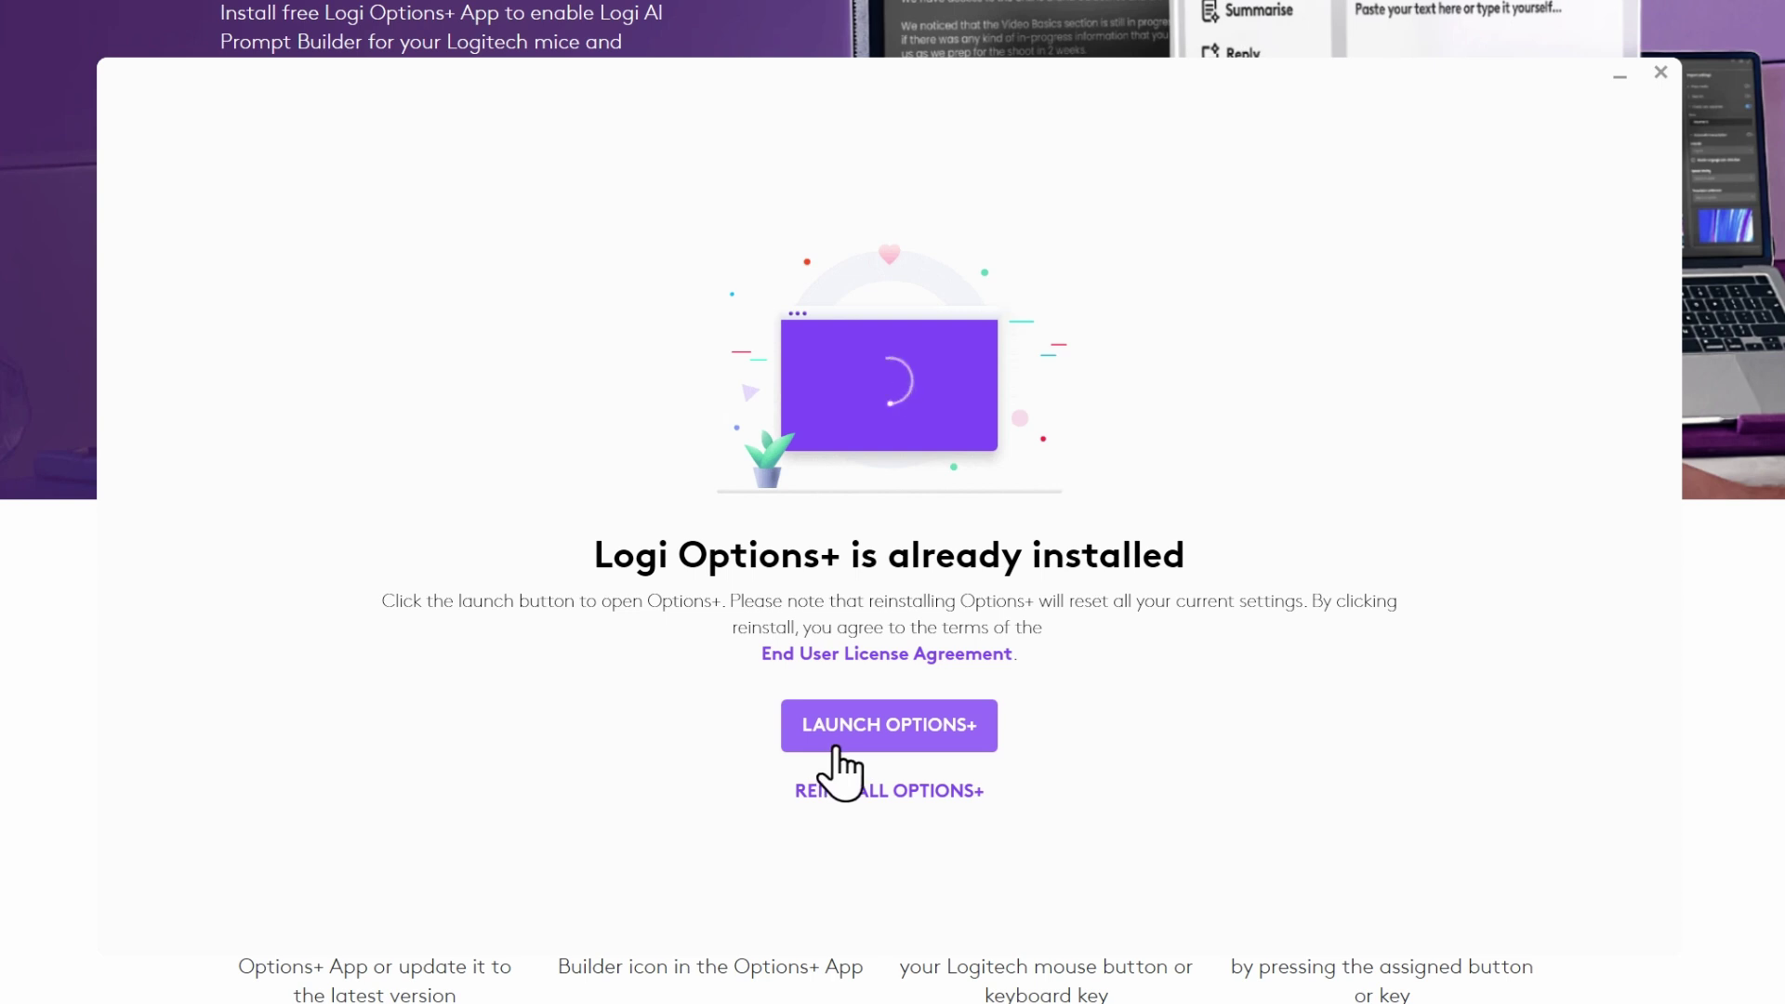
pyautogui.click(884, 817)
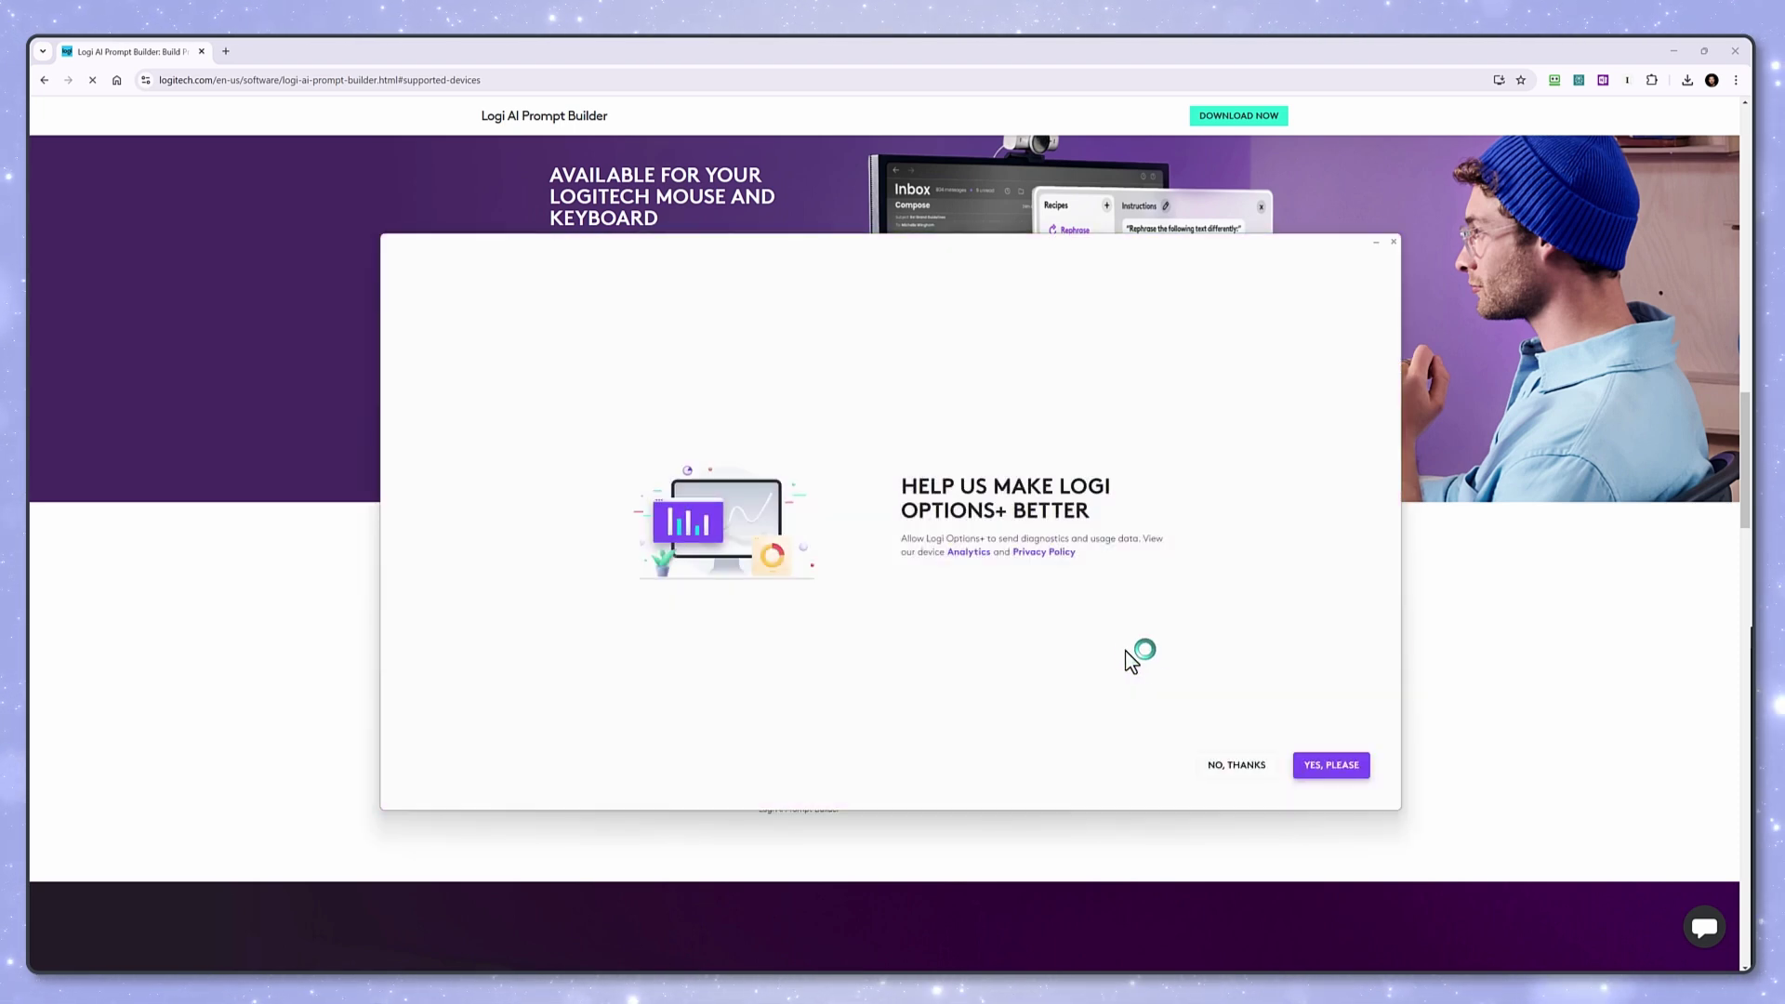
# Decline diagnostics sharing, skip login, accept imported devices, and view the AI Prompt Builder announcement.
pyautogui.click(1240, 767)
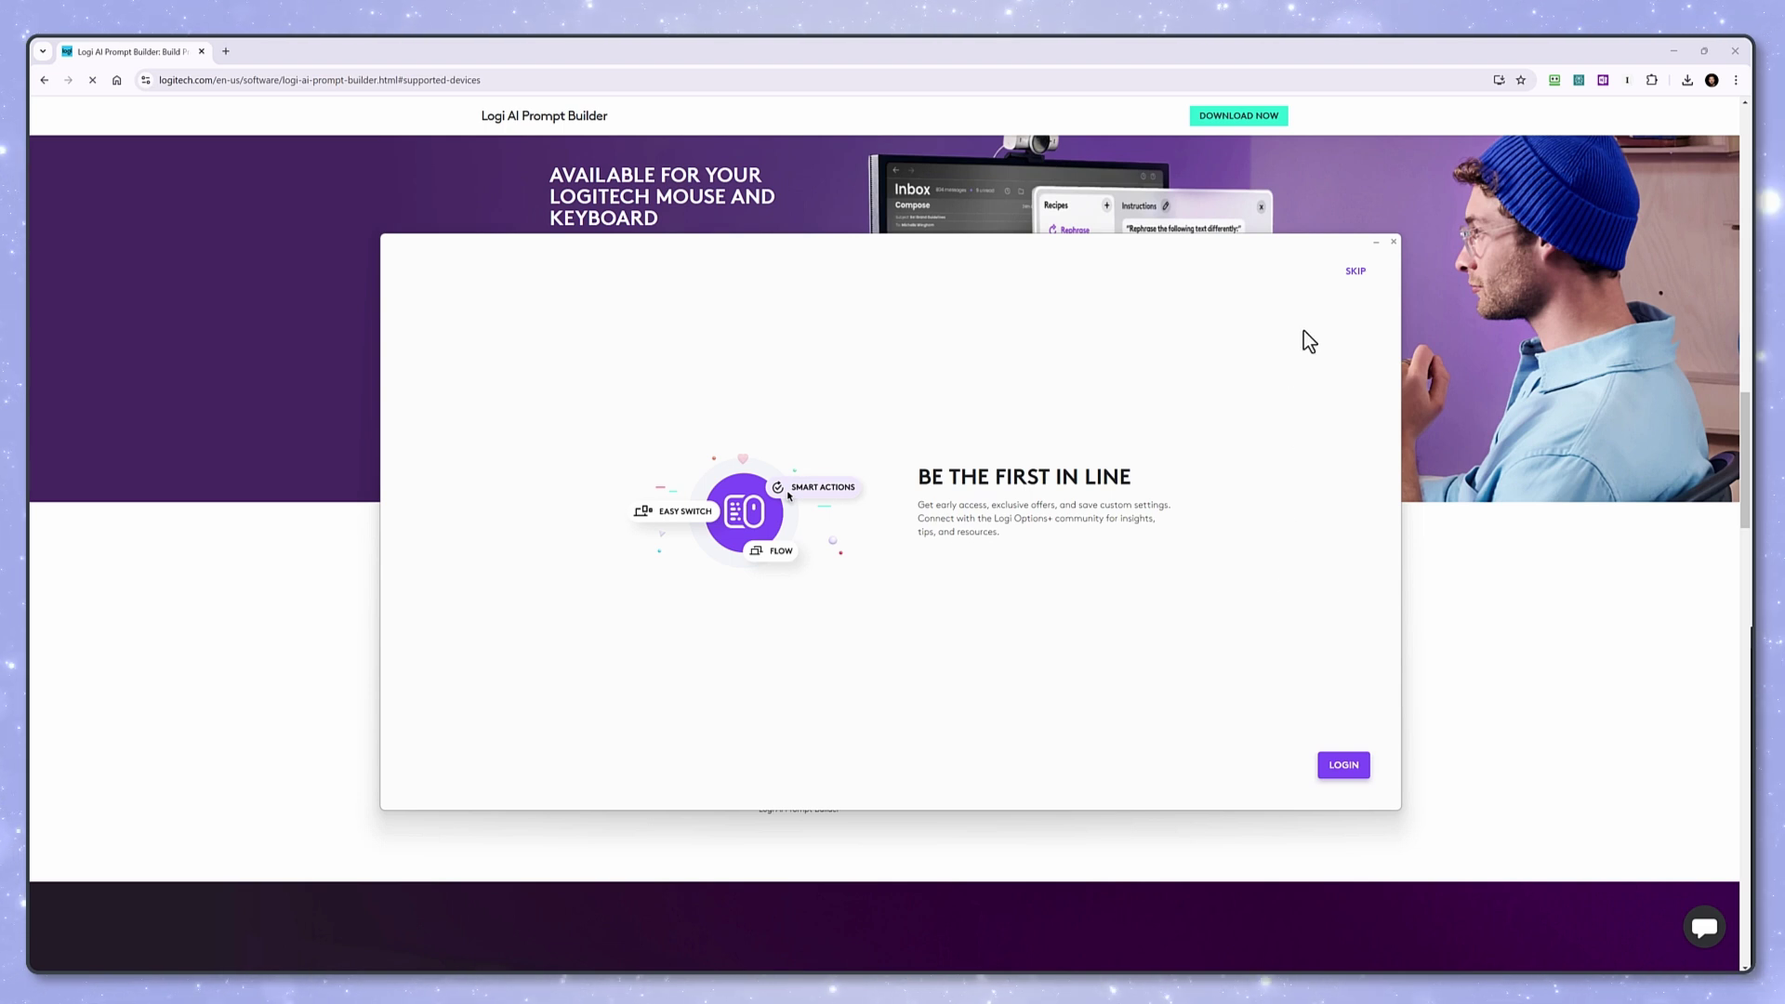
pyautogui.click(1354, 272)
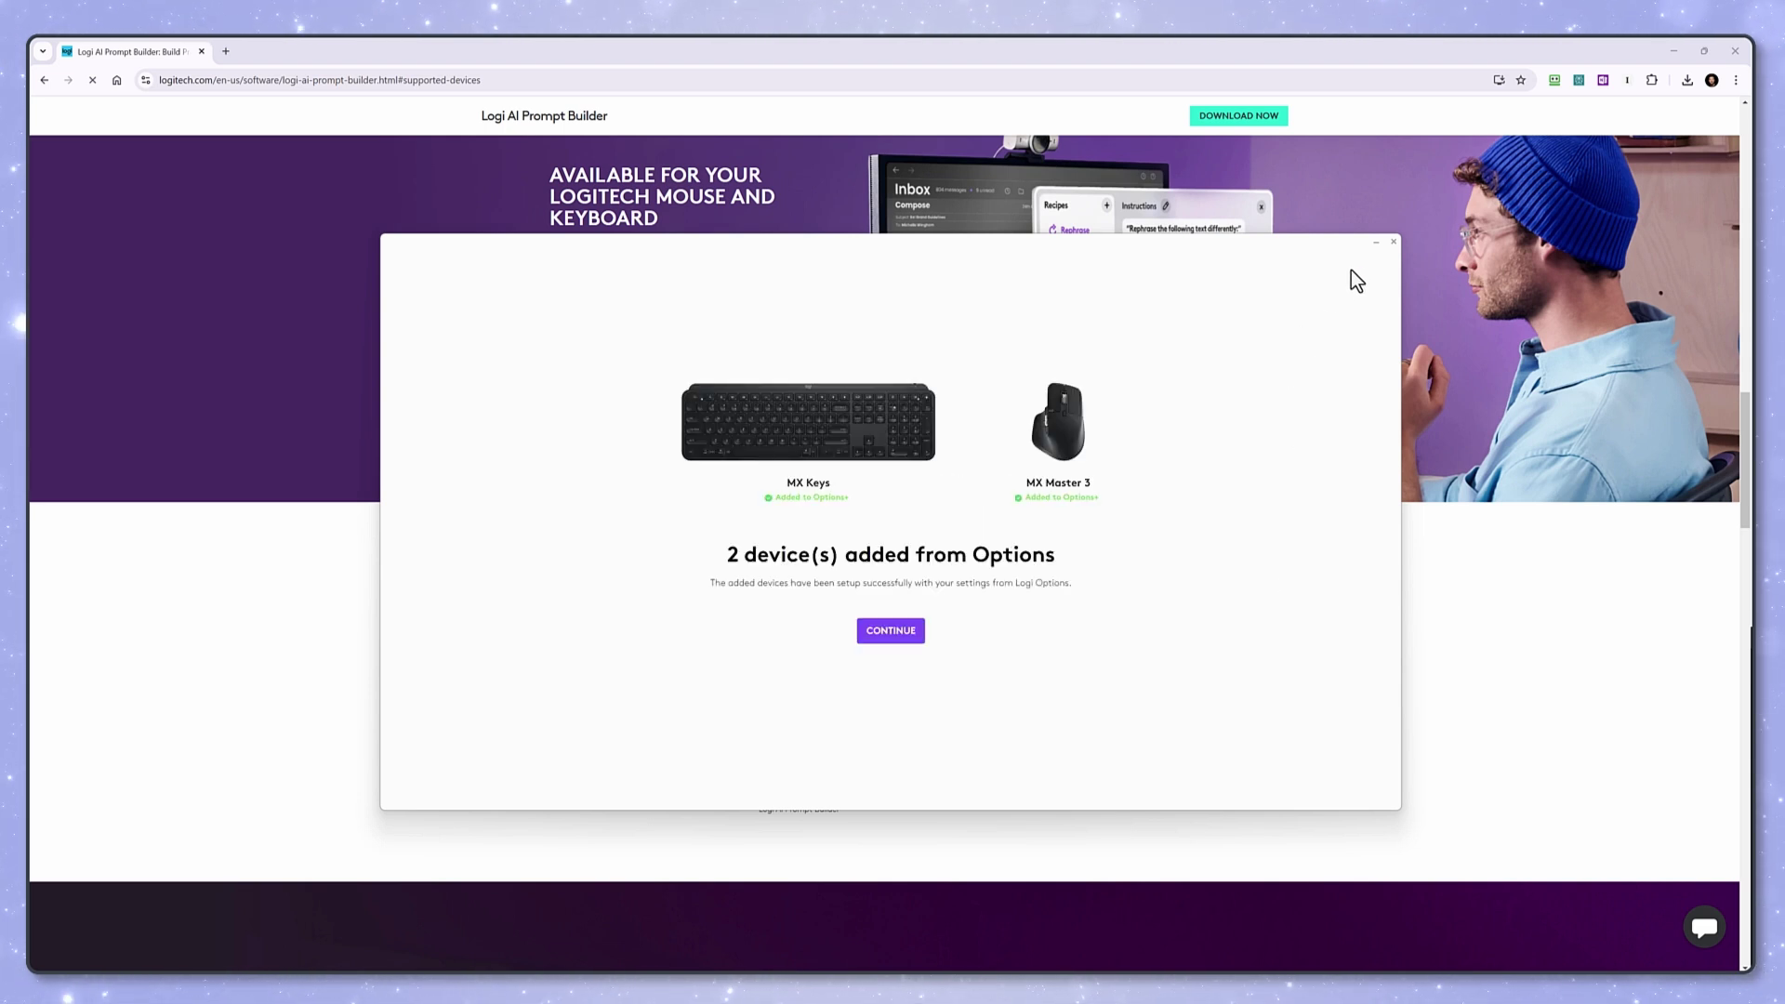
pyautogui.click(891, 631)
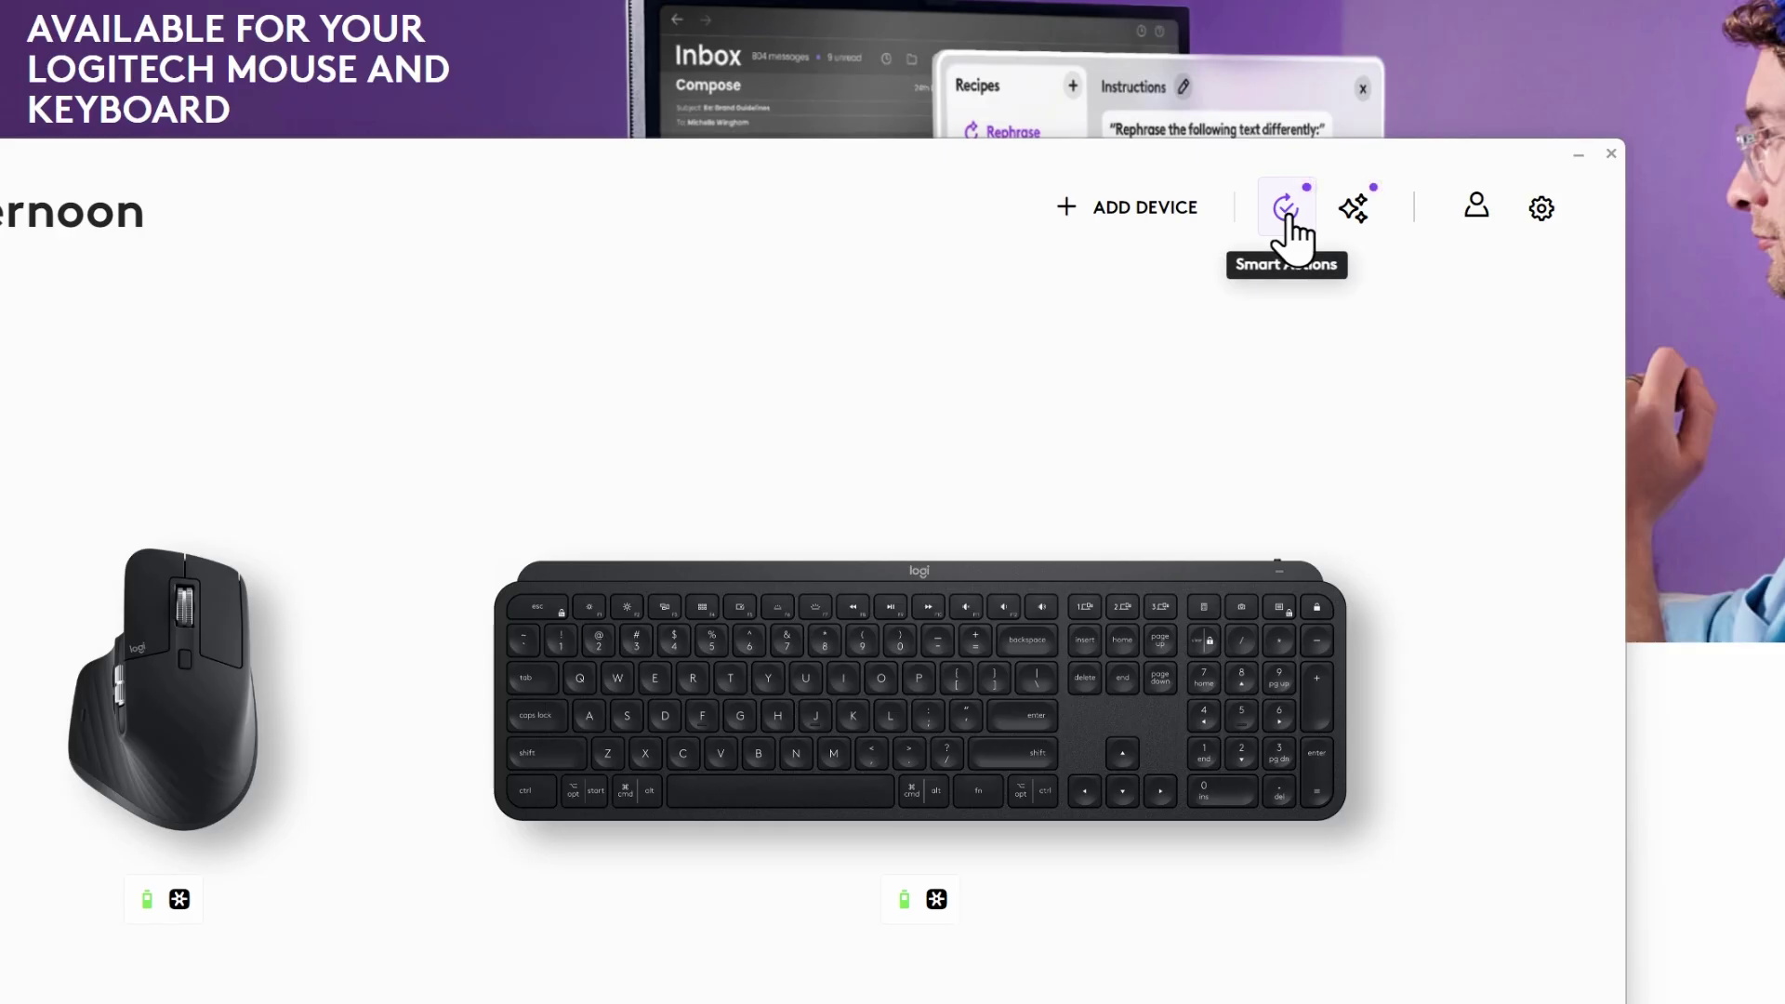
pyautogui.click(1356, 212)
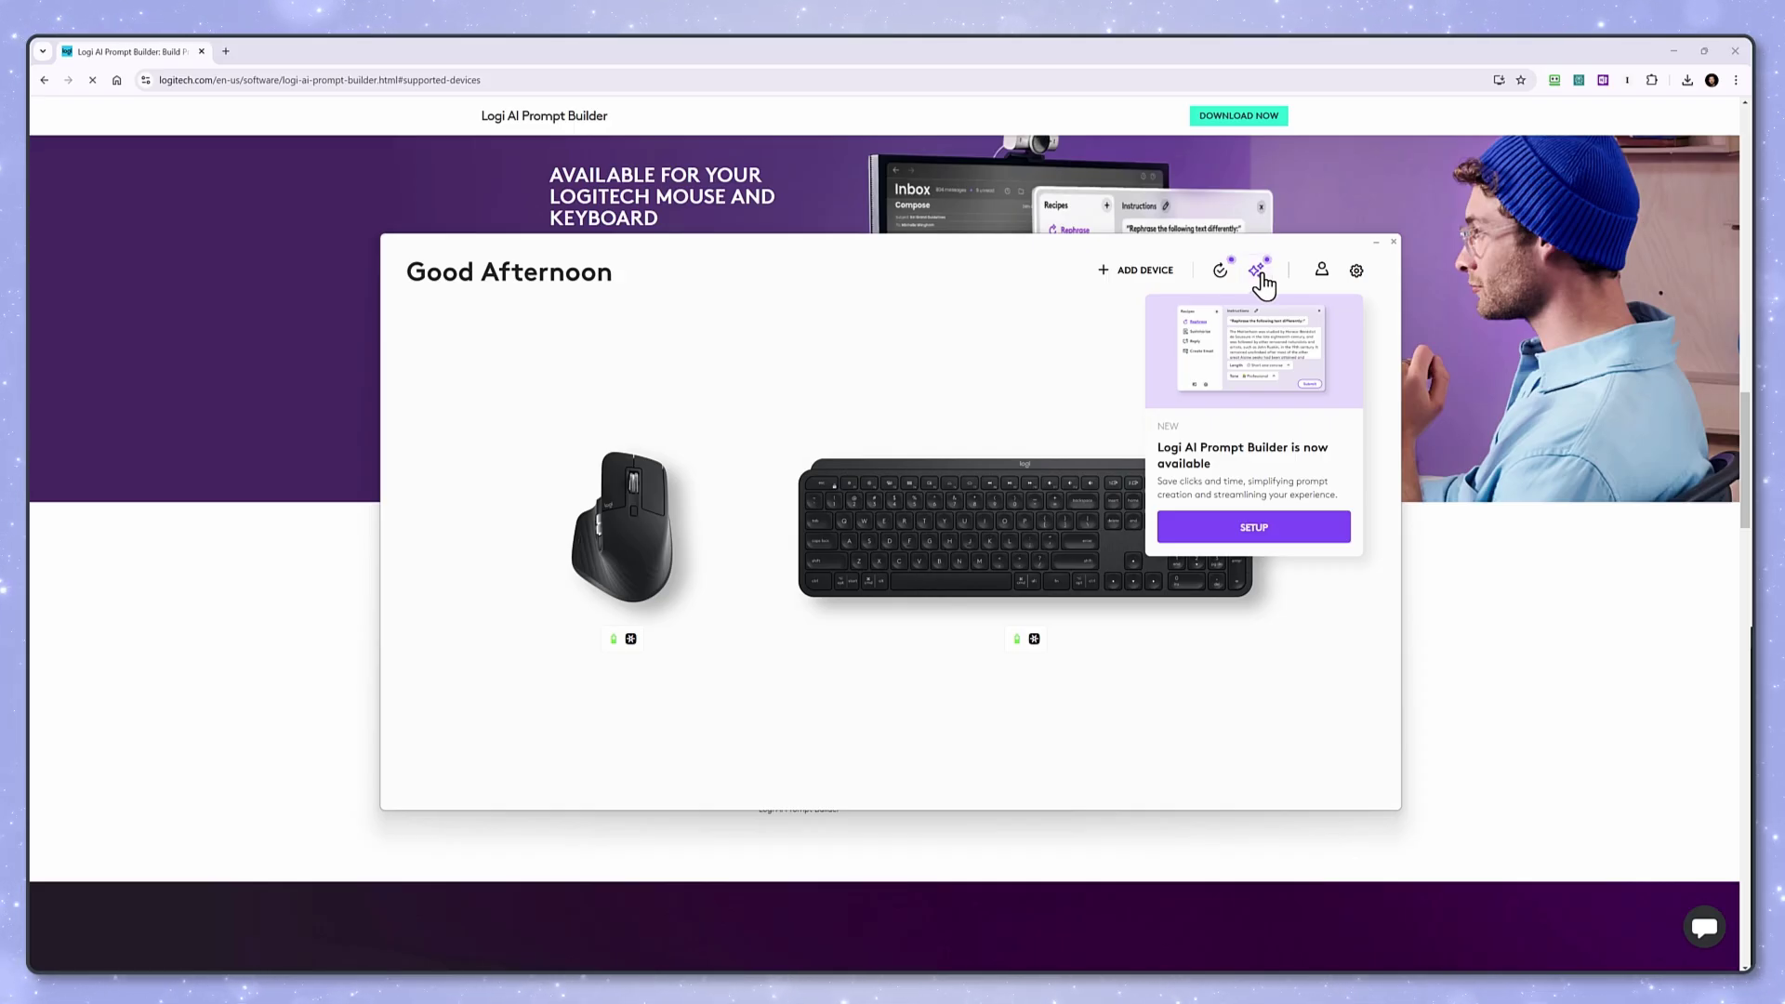
# Start the AI Prompt Builder setup, advance one intro slide, then skip the remaining introduction.
pyautogui.click(1262, 279)
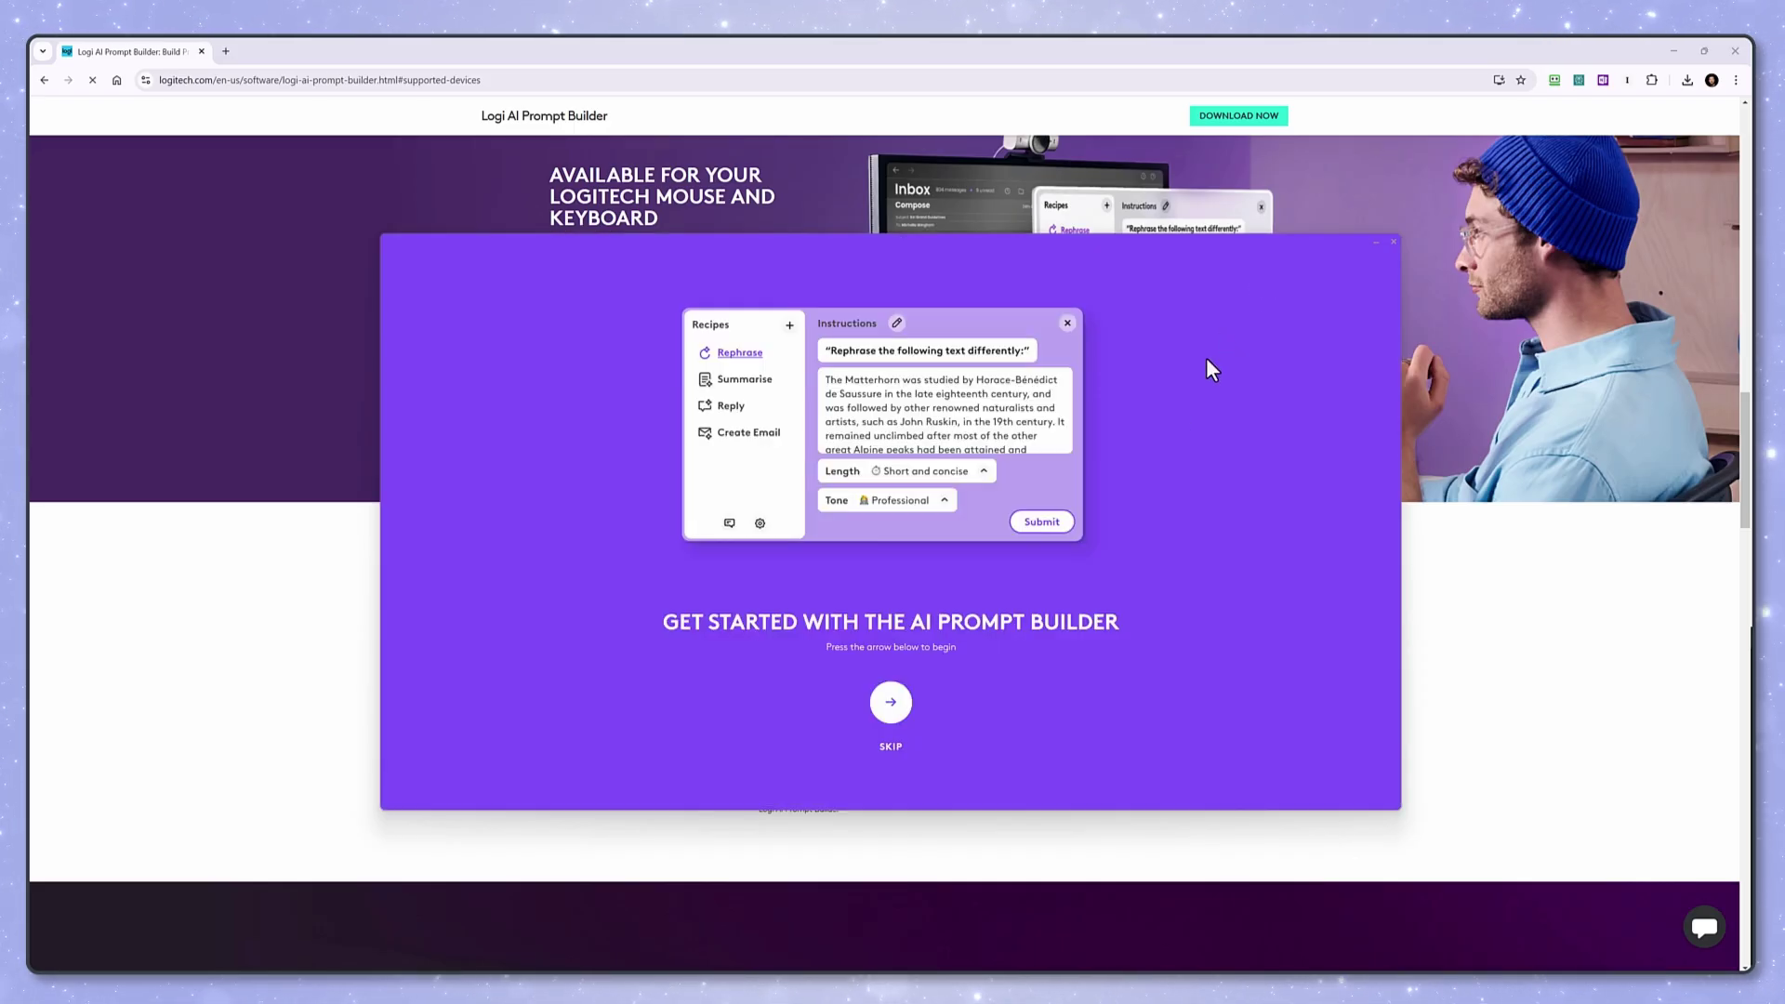
pyautogui.click(891, 706)
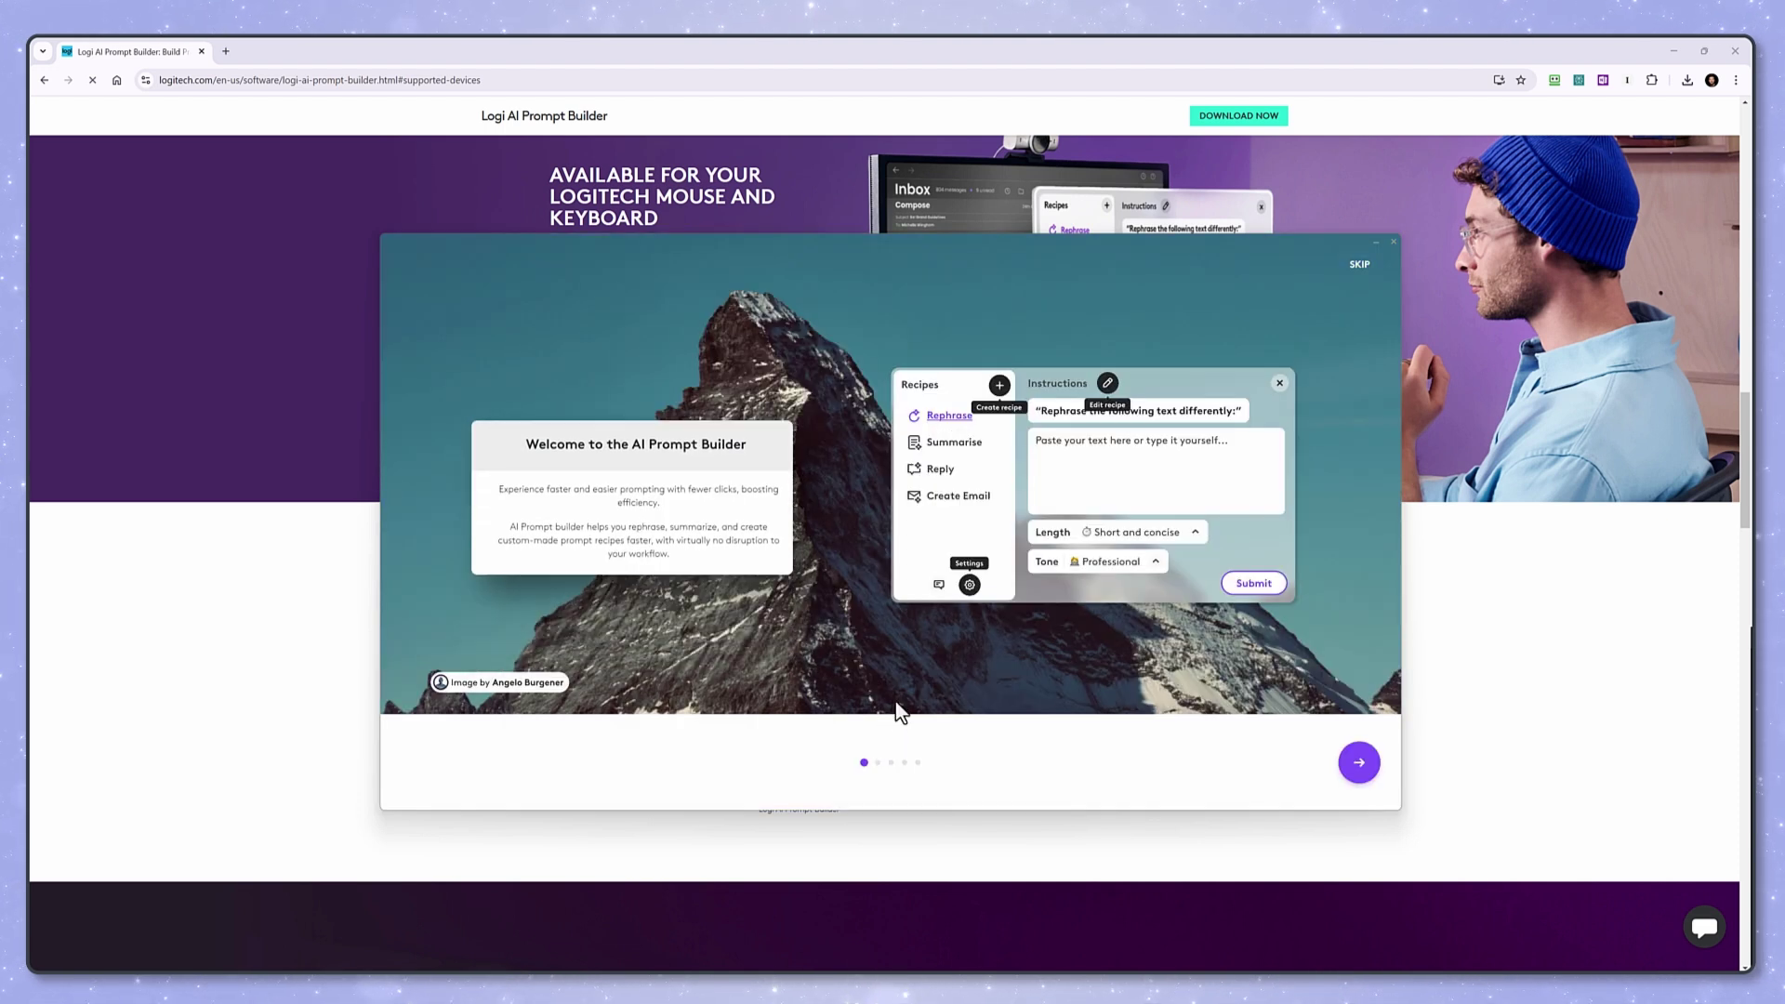
pyautogui.click(1356, 771)
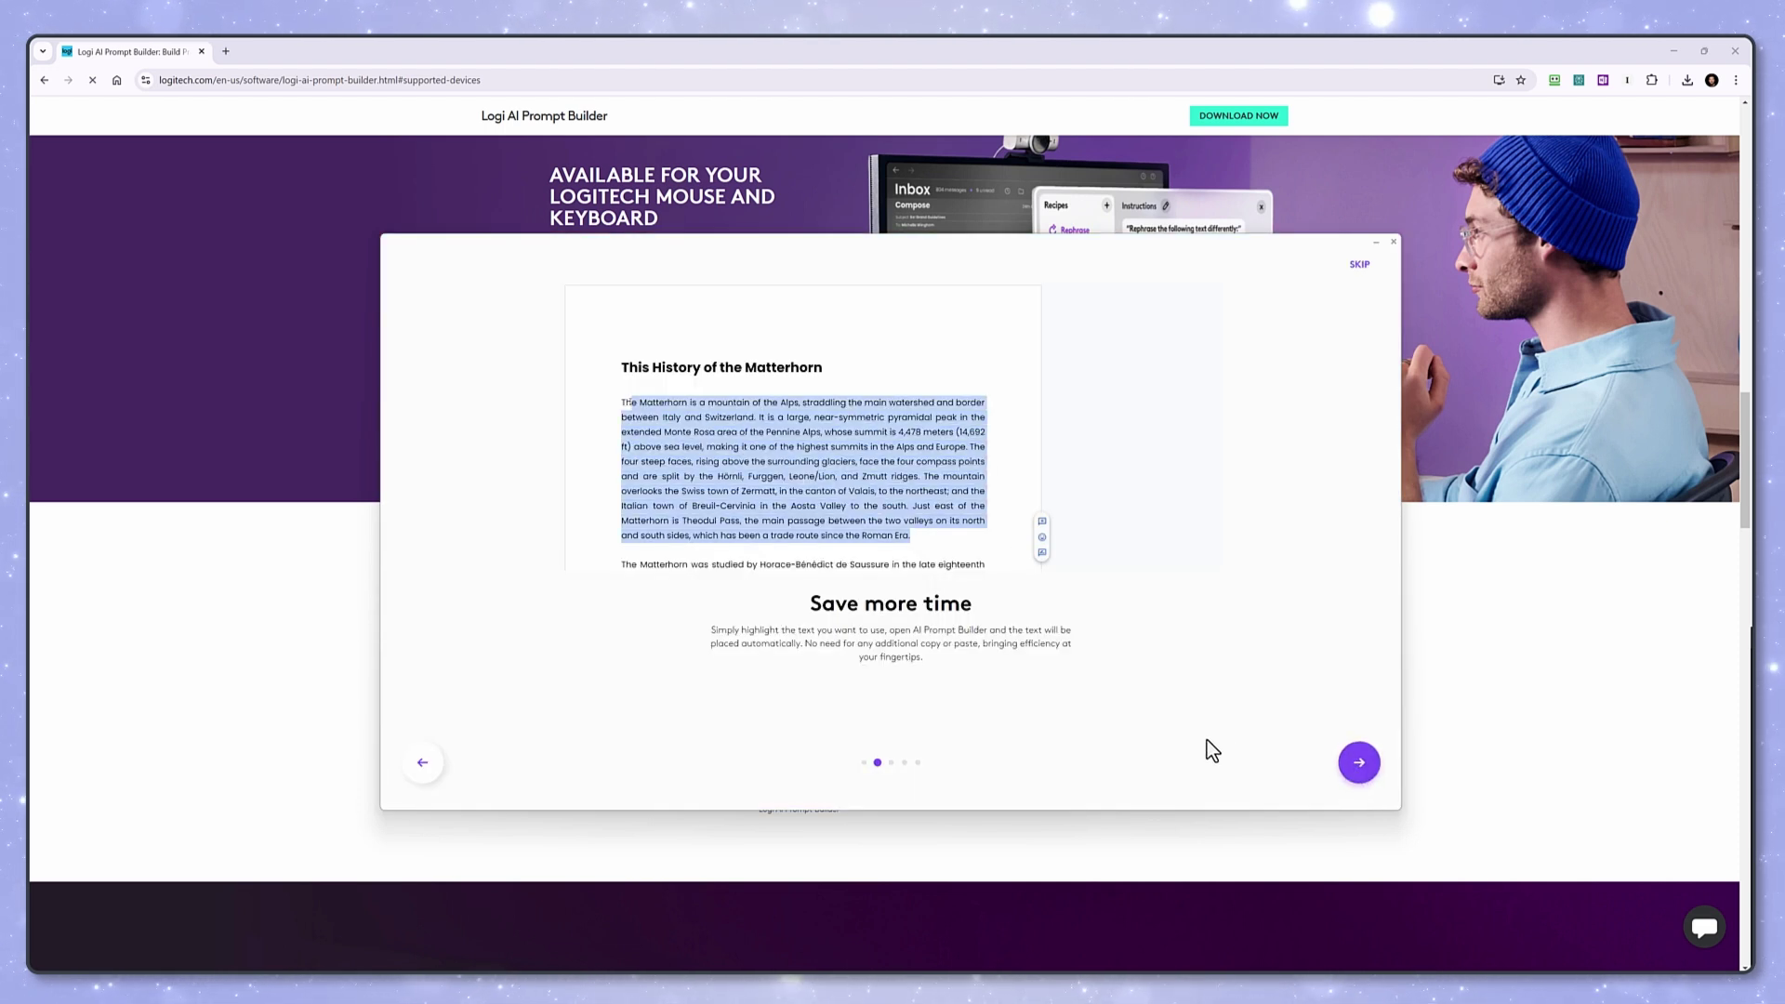
pyautogui.click(1358, 269)
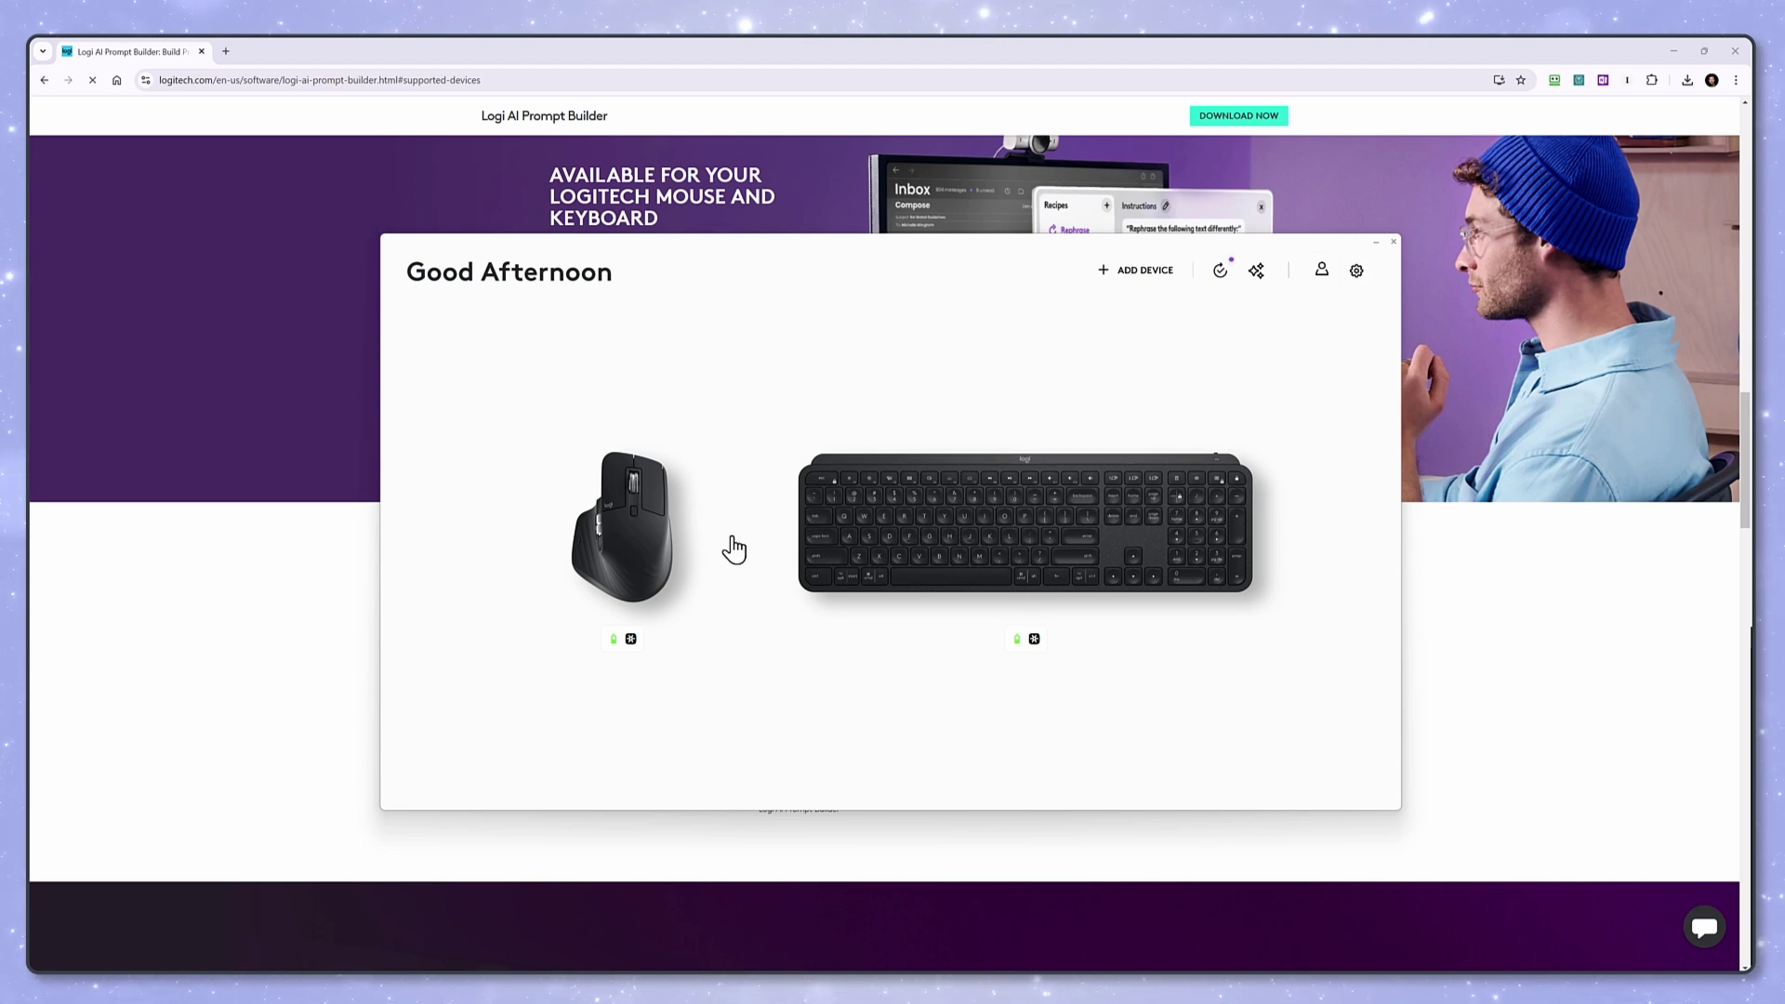
# Assign Open AI Prompt Builder from AI Actions to the MX Master 3 Back button, then try it.
pyautogui.click(635, 573)
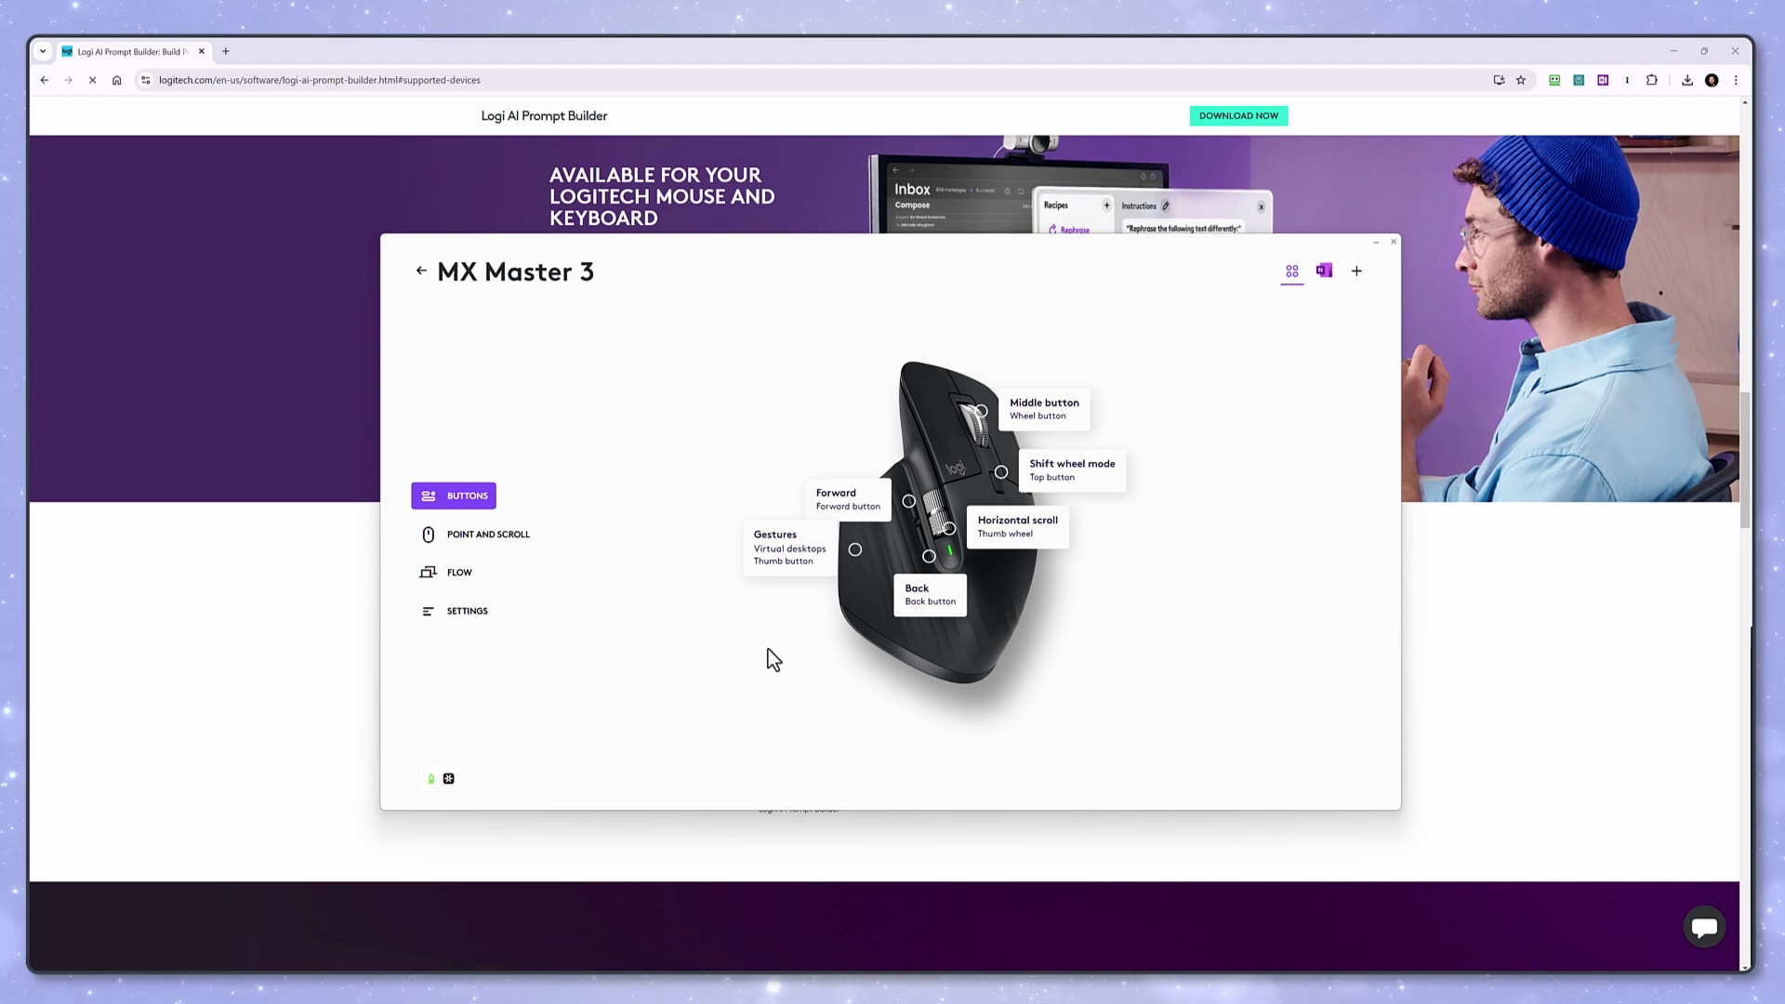
pyautogui.click(929, 557)
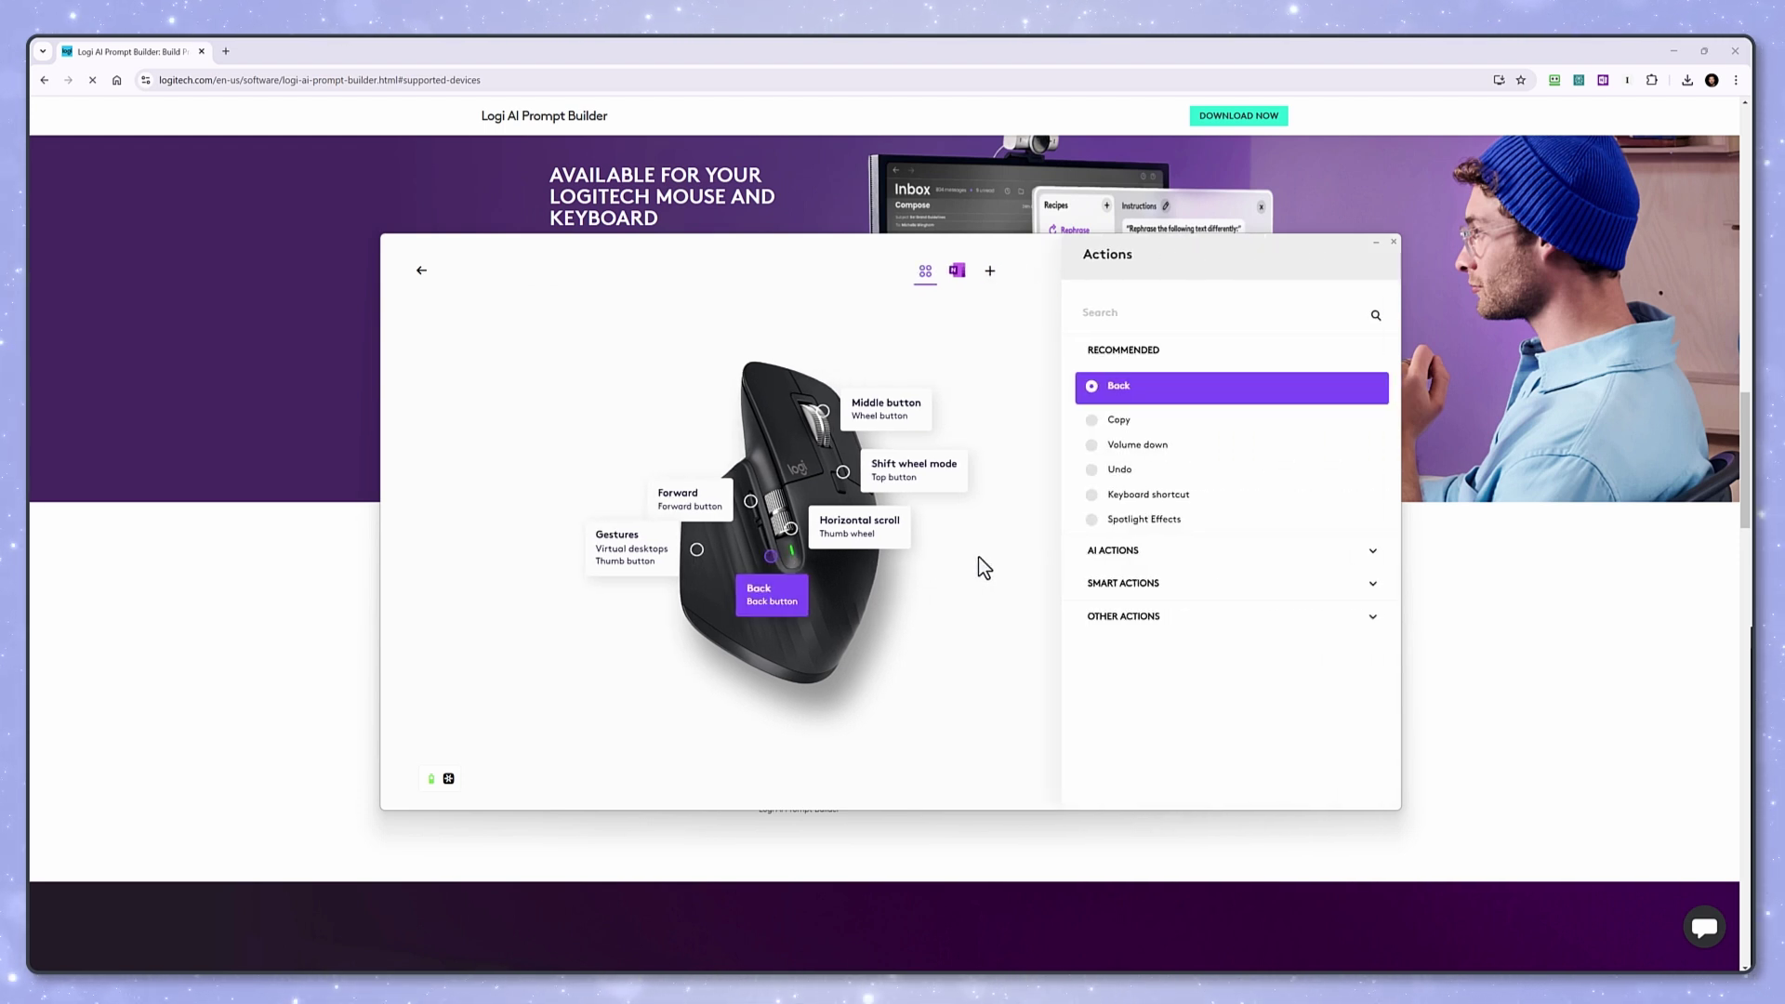
pyautogui.click(1154, 555)
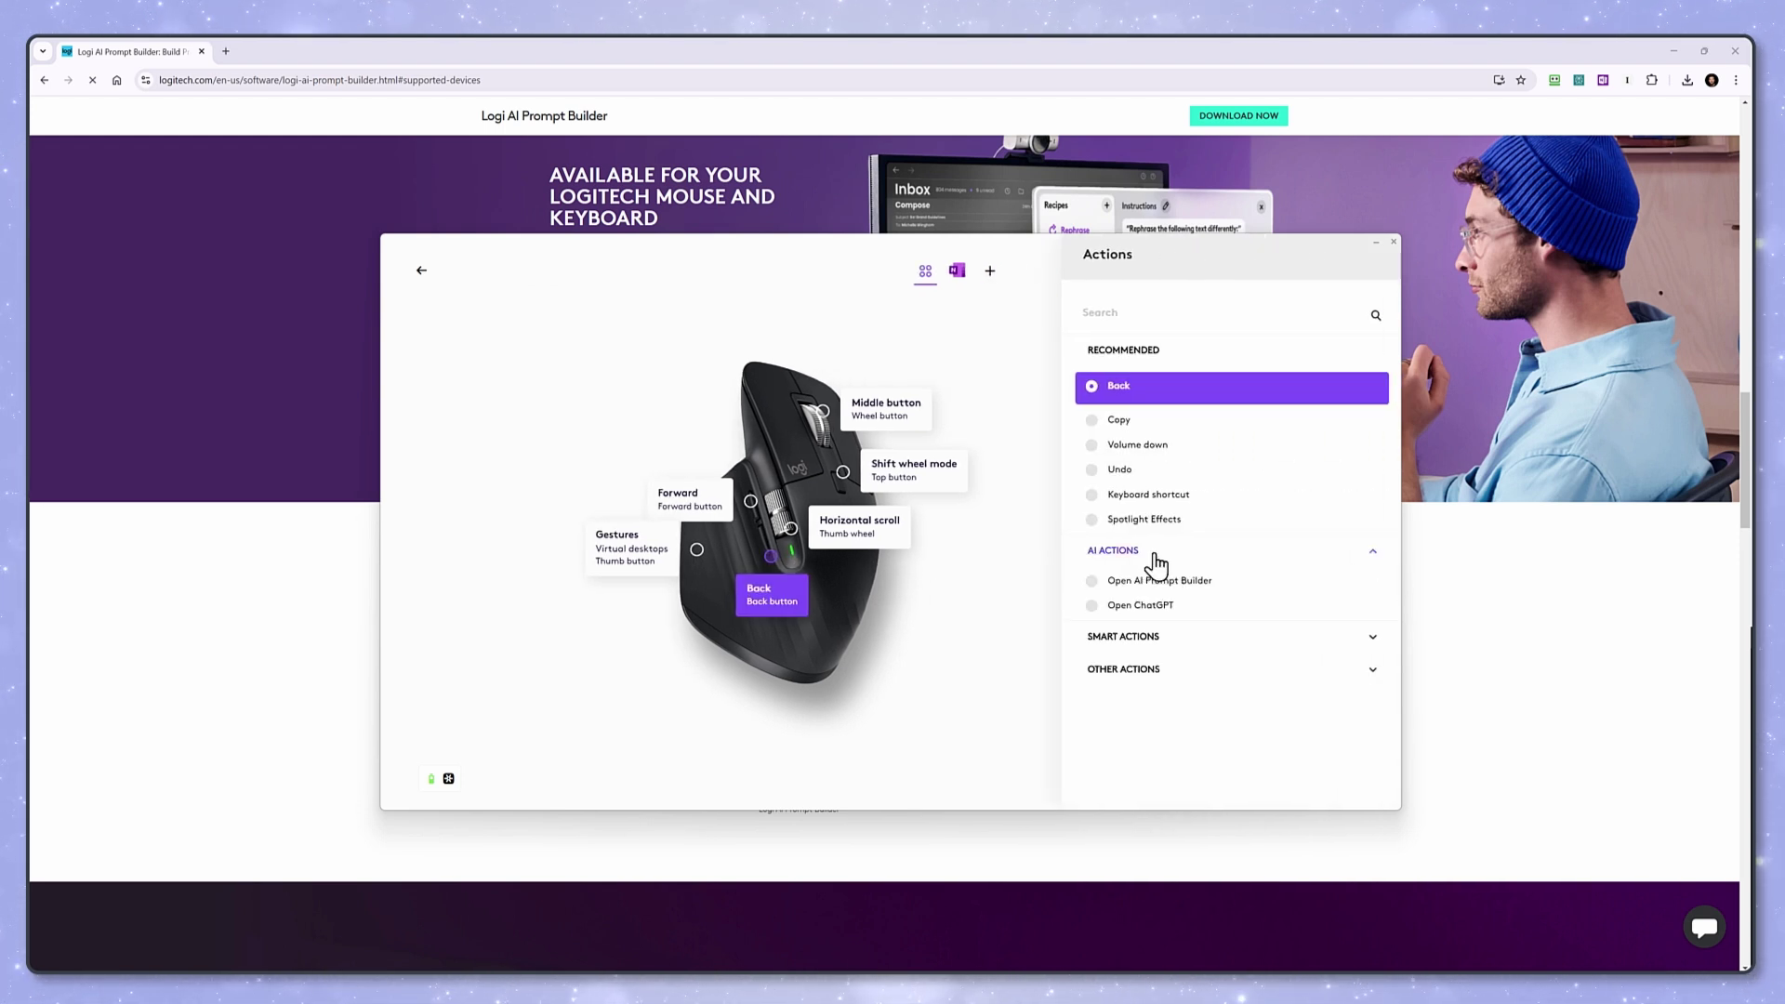
pyautogui.click(1126, 582)
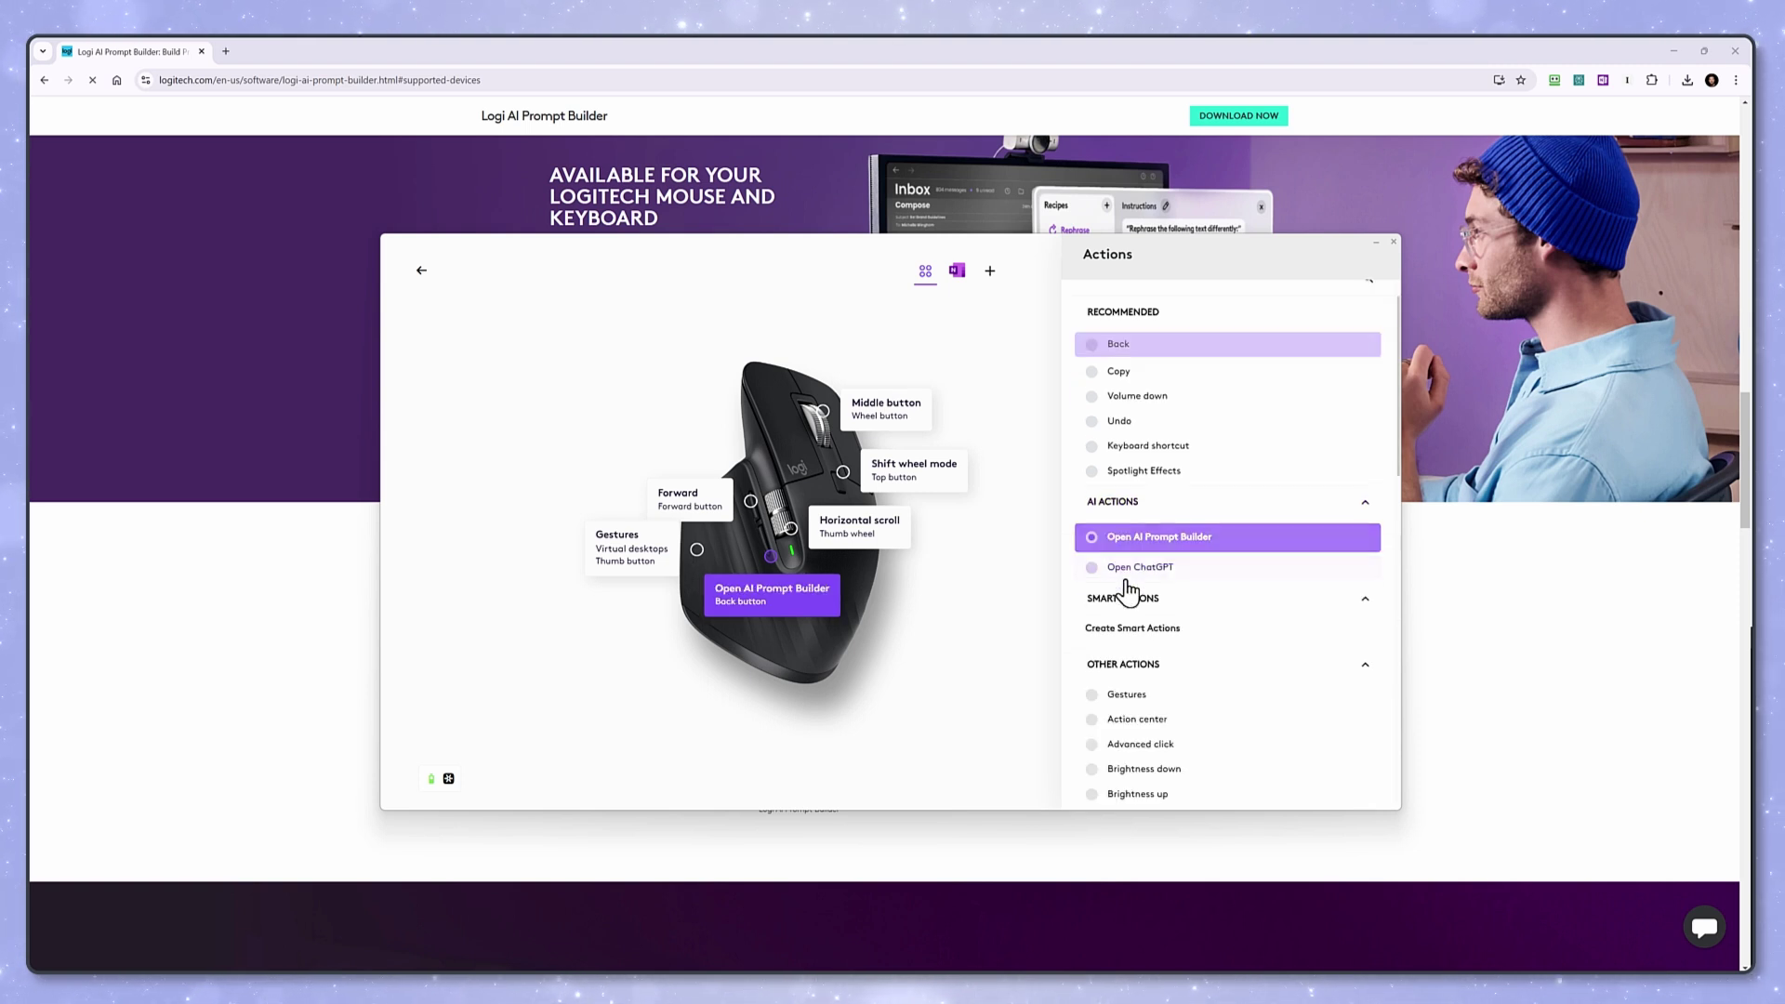
pyautogui.click(1010, 668)
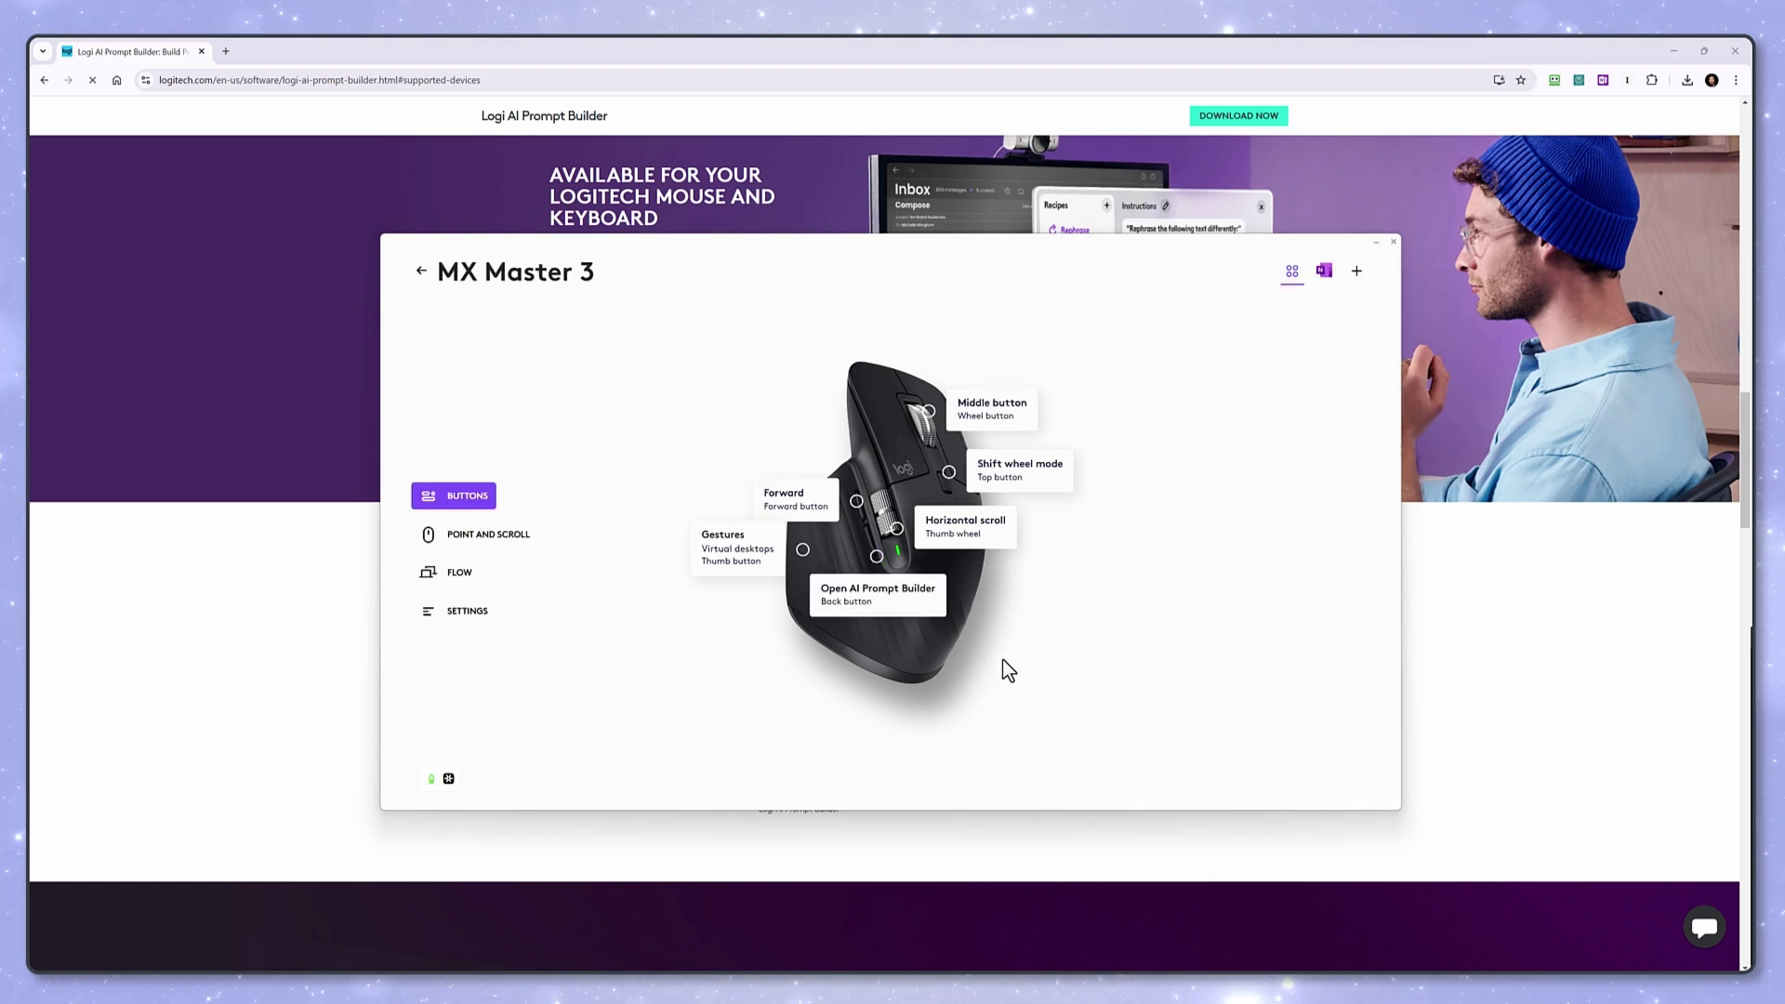
pyautogui.click(1132, 673)
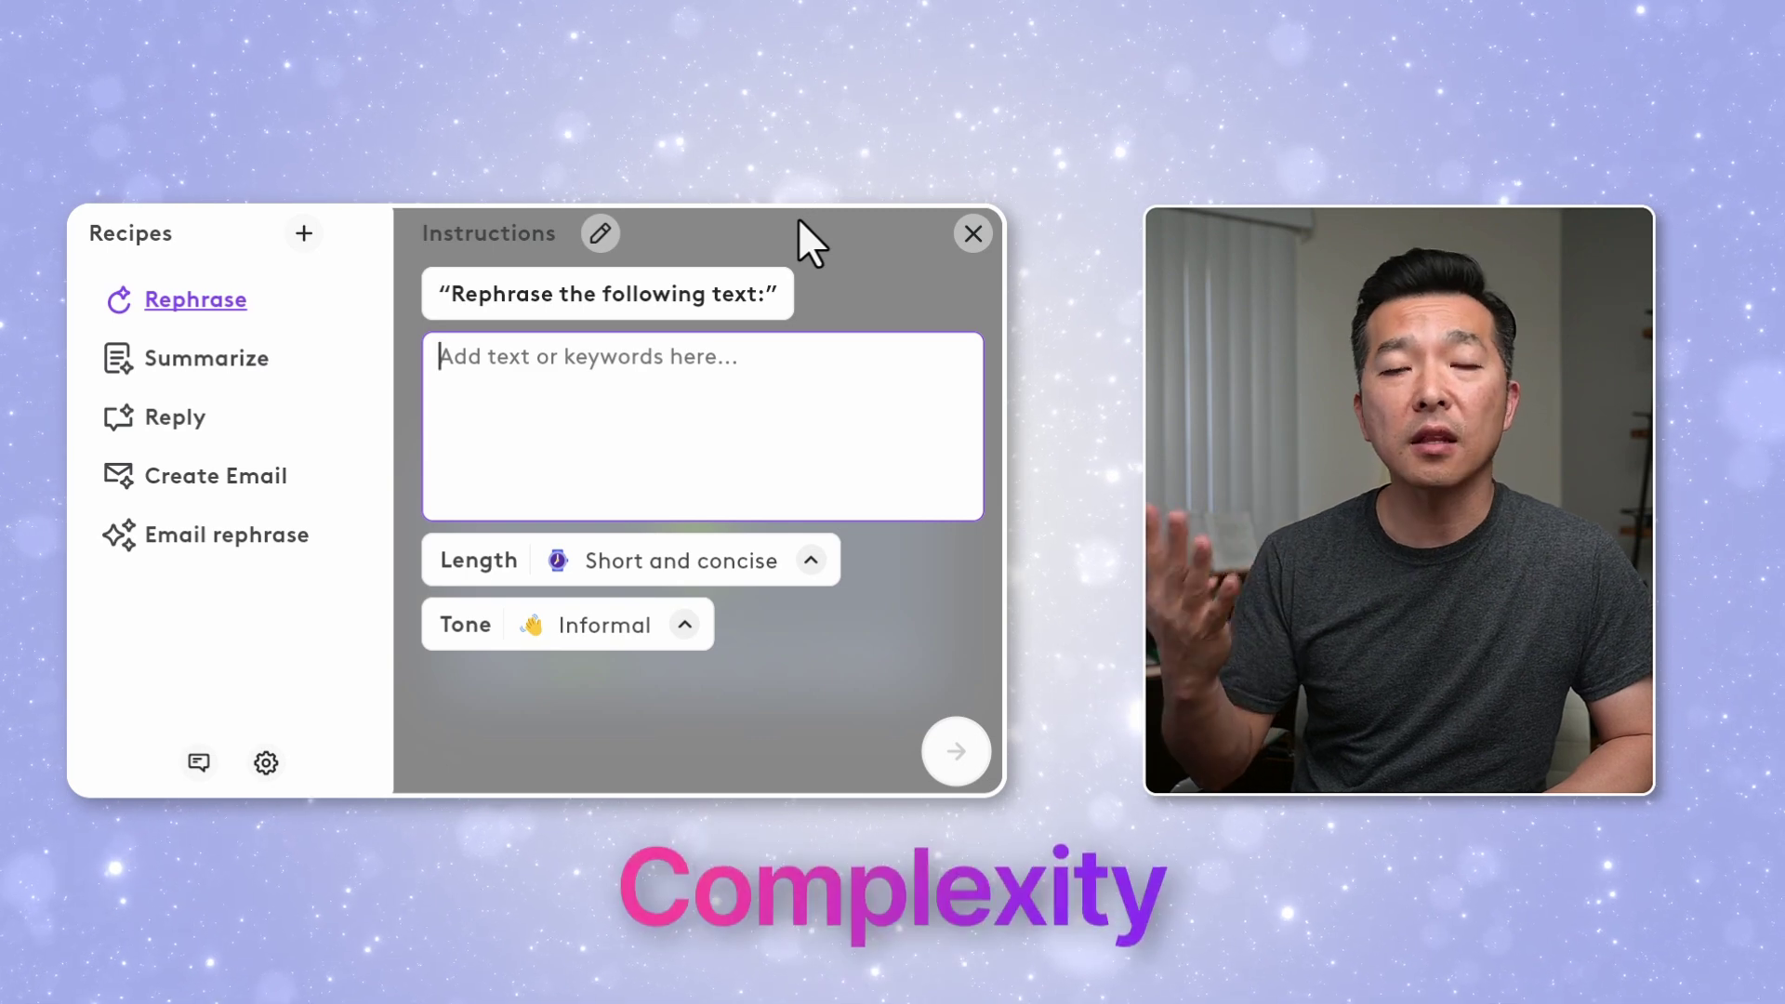
# Preview the Summarize, Reply and Create Email recipes, then go back to Rephrase.
pyautogui.click(230, 370)
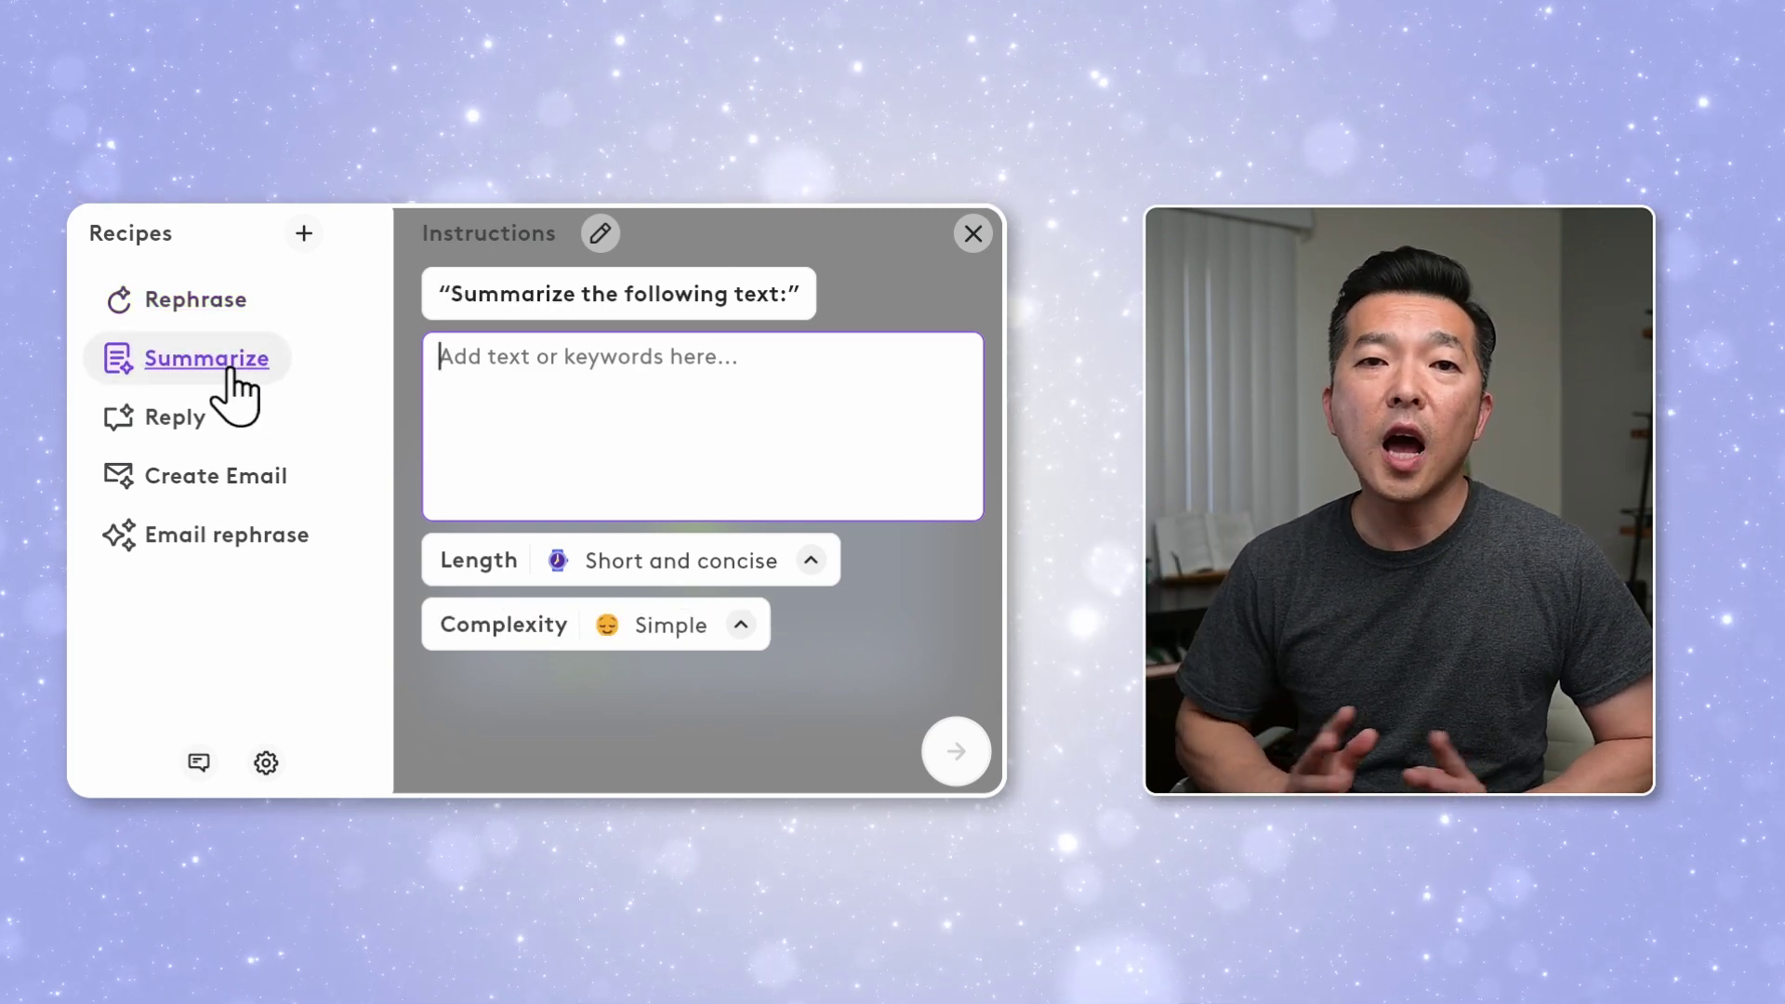
pyautogui.click(188, 425)
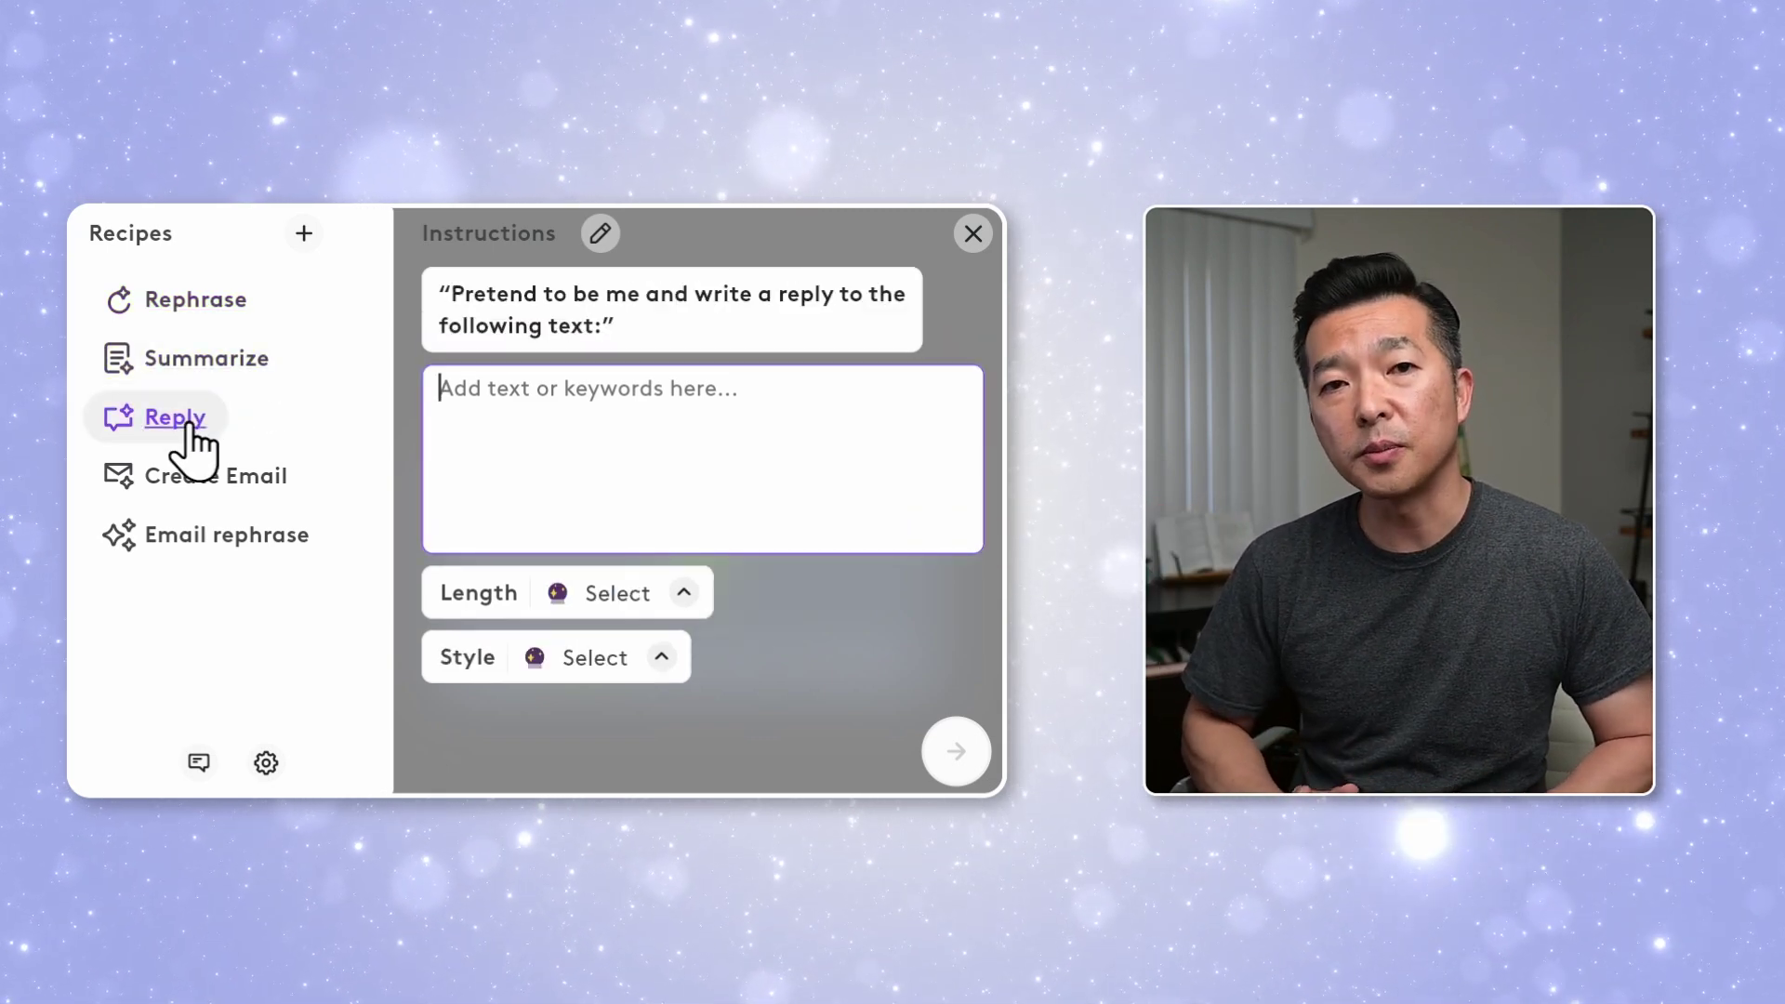
pyautogui.click(195, 486)
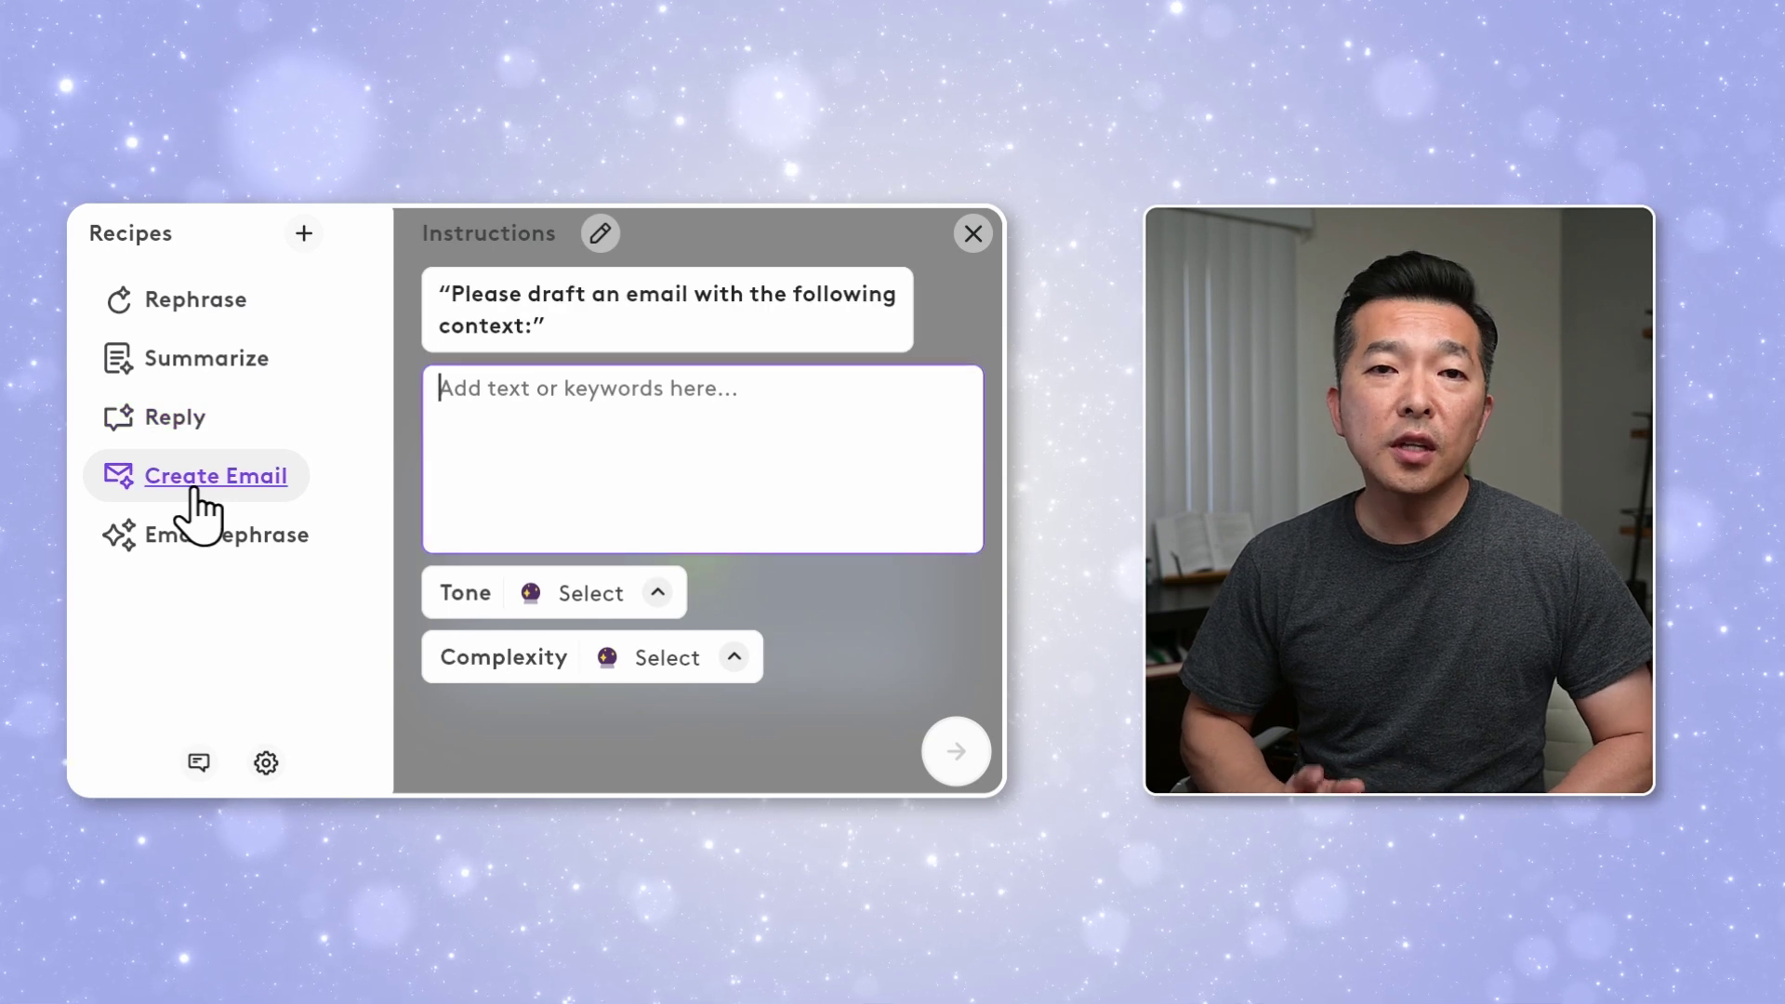
pyautogui.click(223, 307)
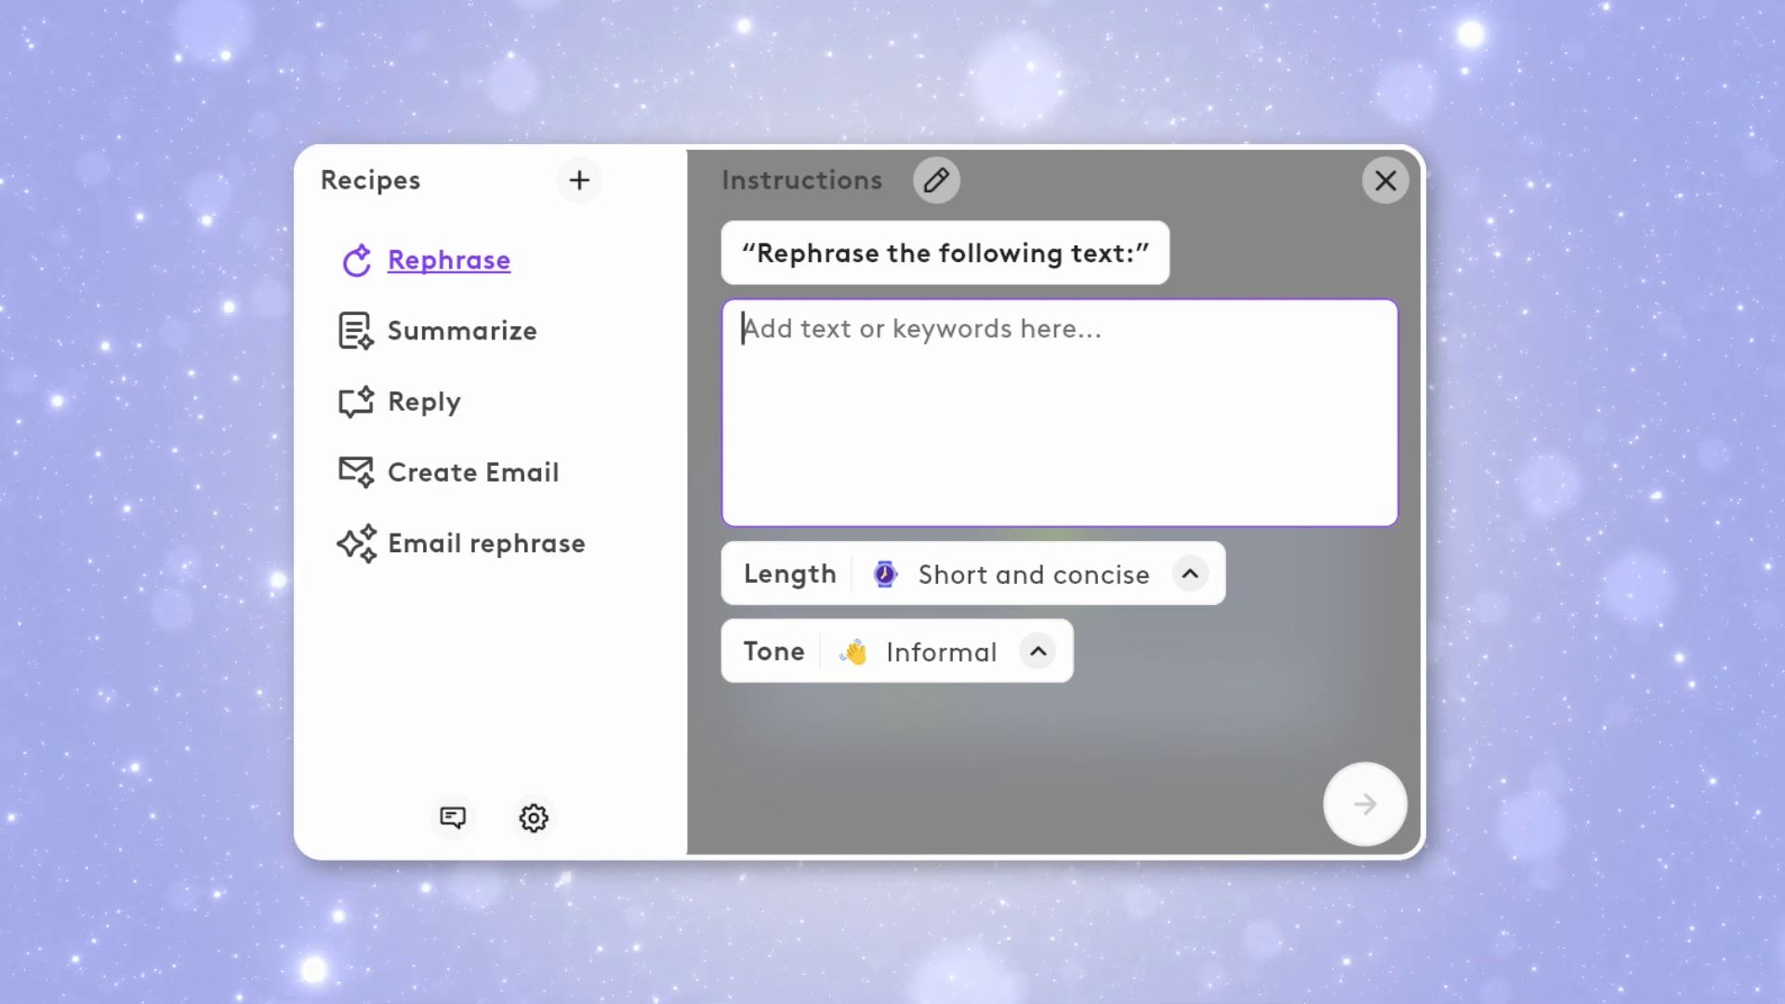
pyautogui.click(934, 180)
pyautogui.click(530, 543)
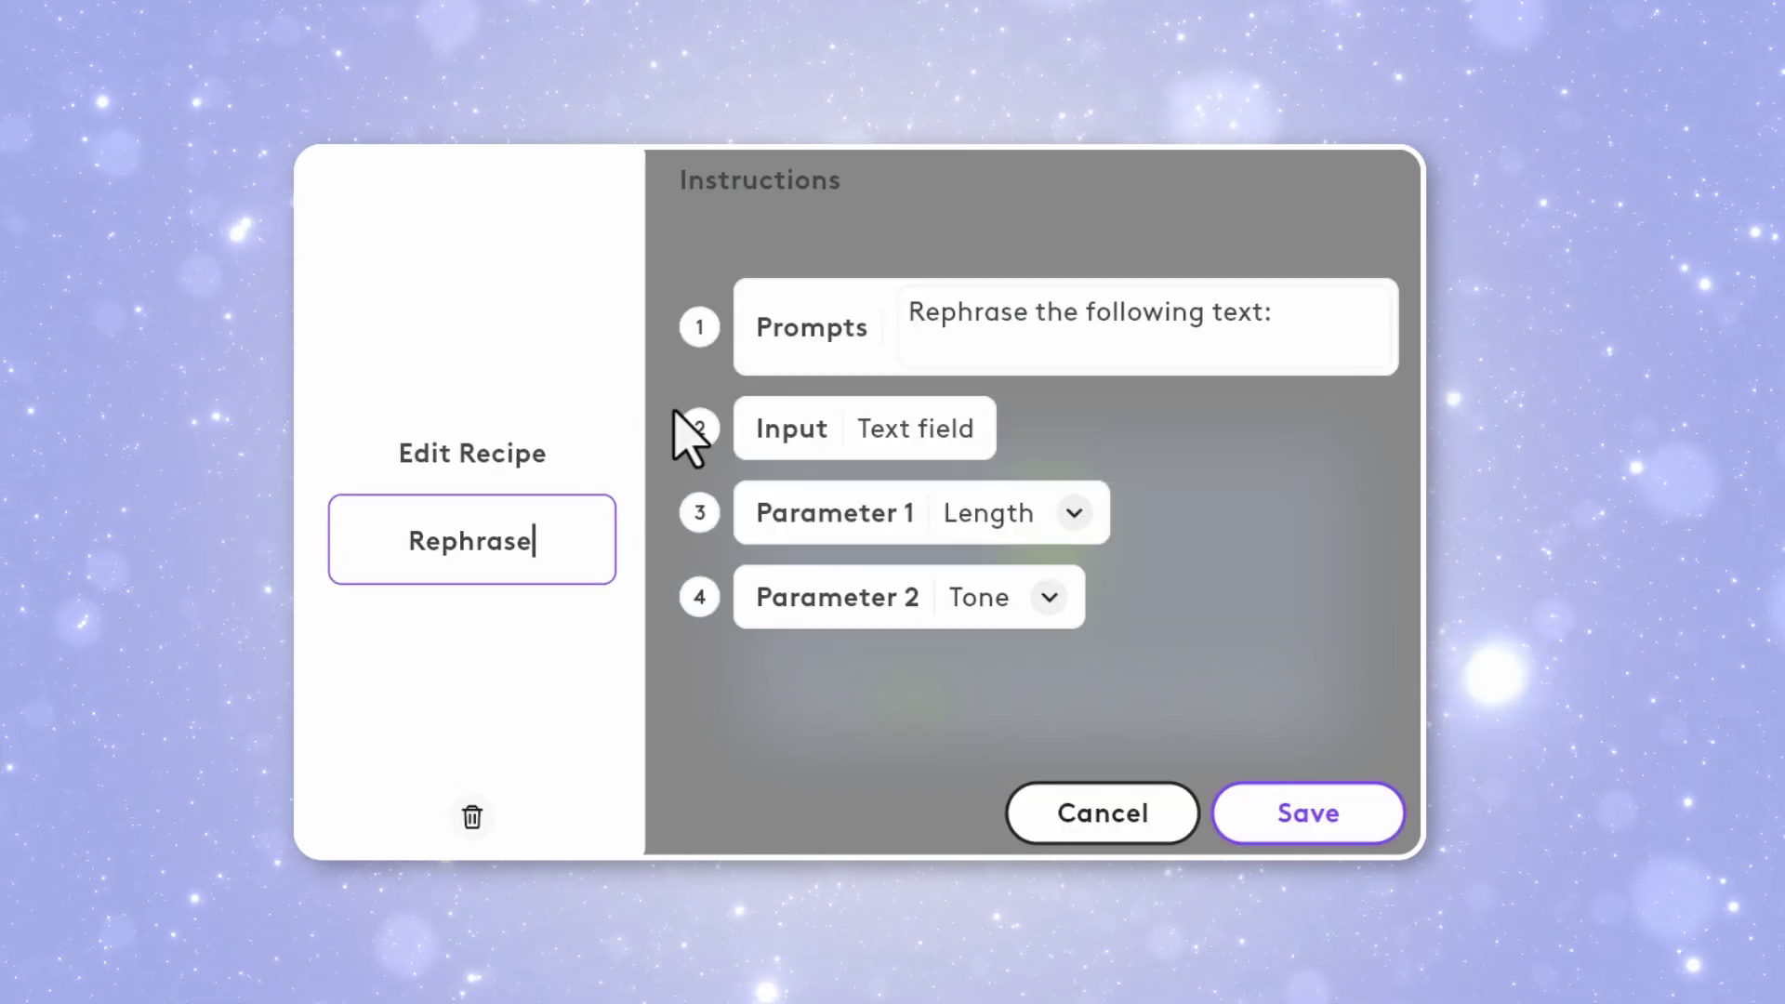
pyautogui.write('2')
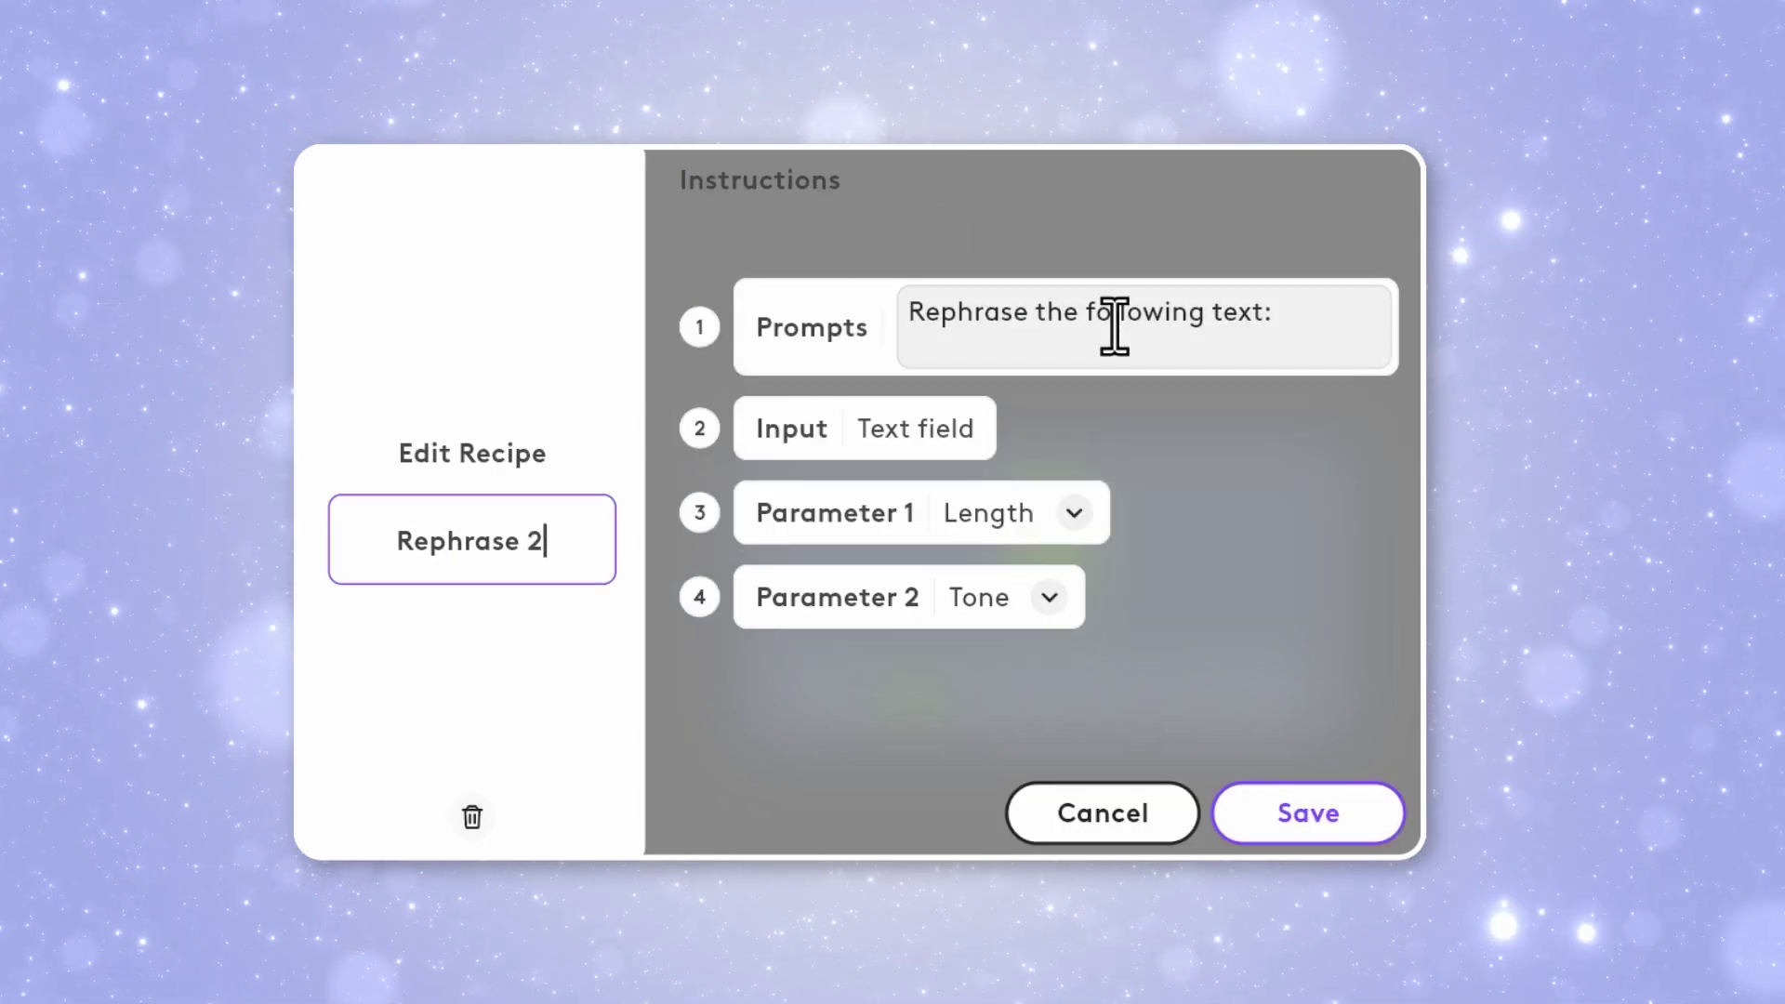
pyautogui.click(1217, 325)
pyautogui.write('in short and concise manner')
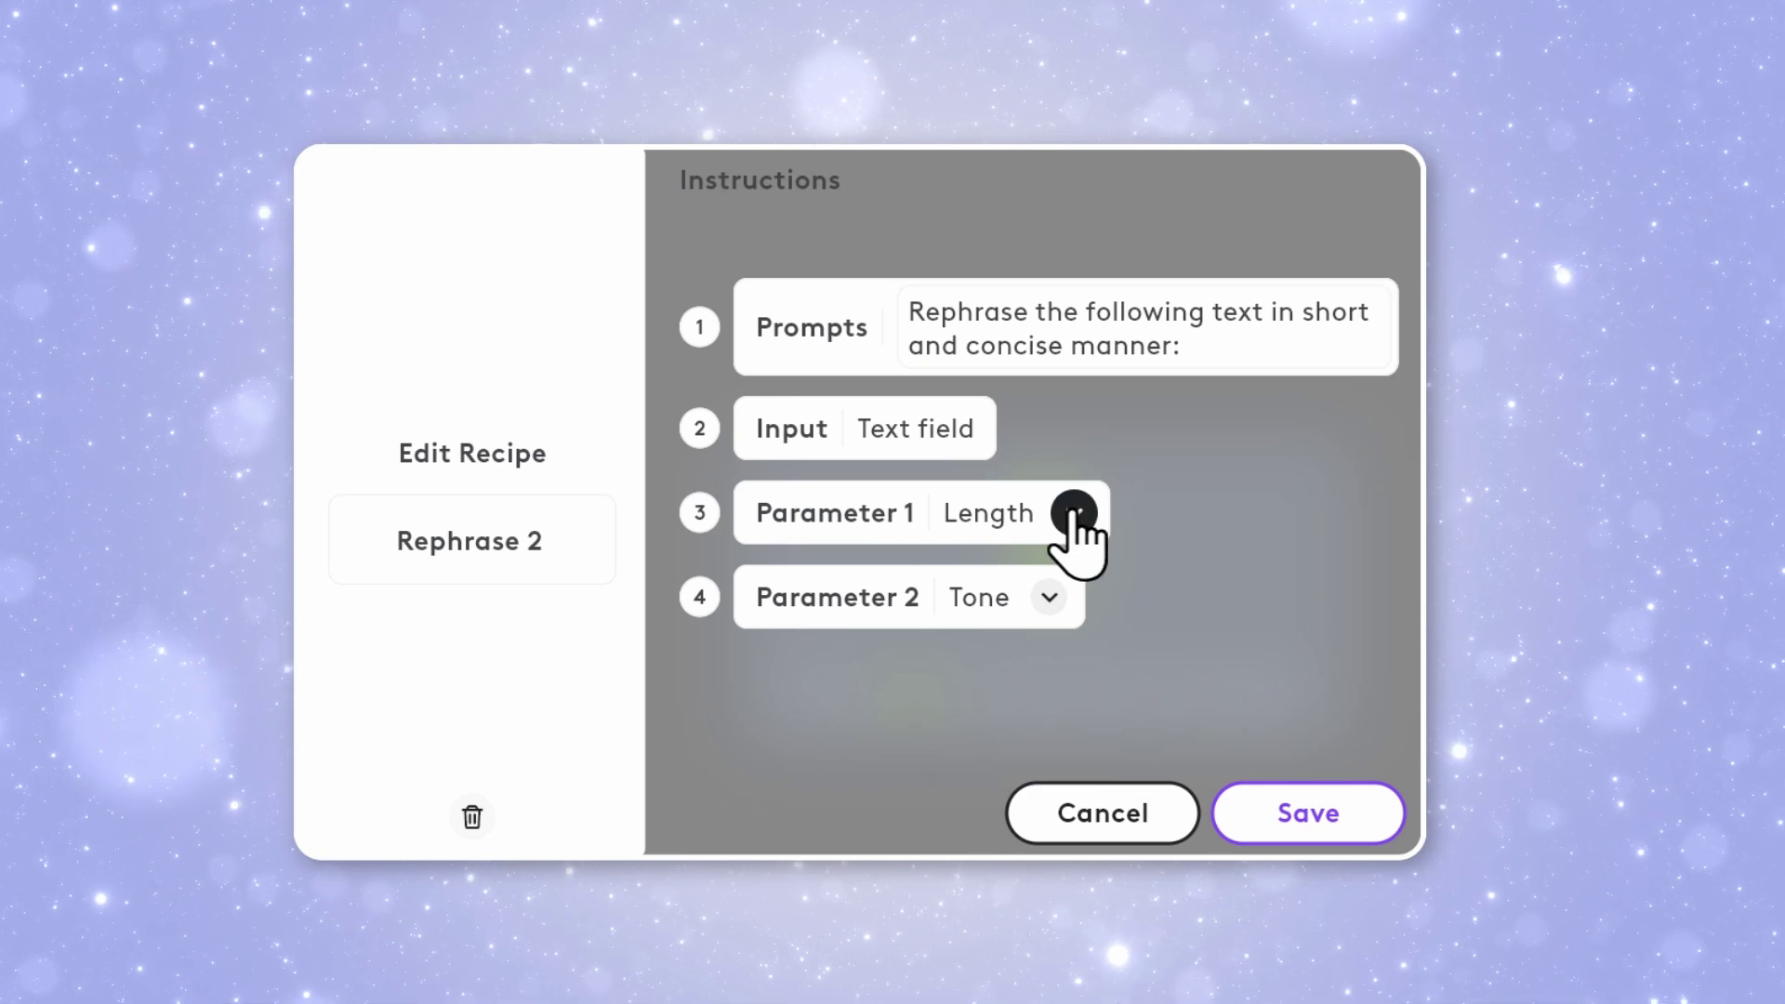
pyautogui.click(1073, 514)
pyautogui.click(1069, 630)
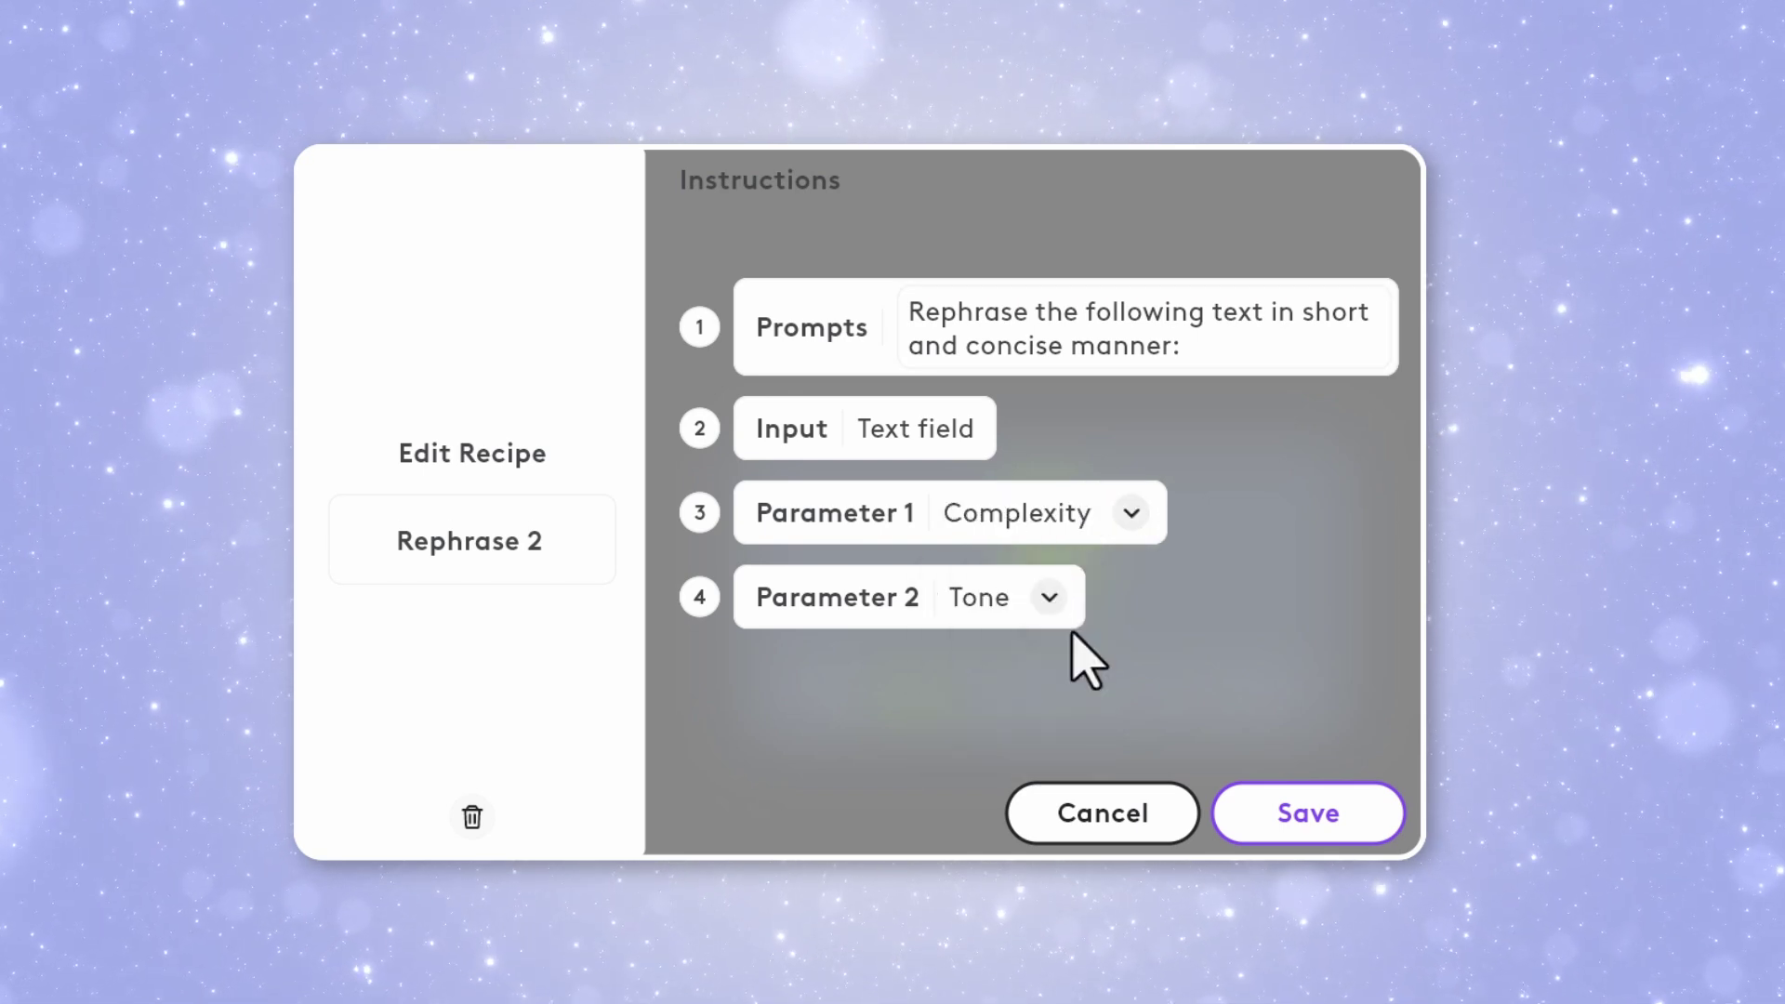
pyautogui.click(1049, 600)
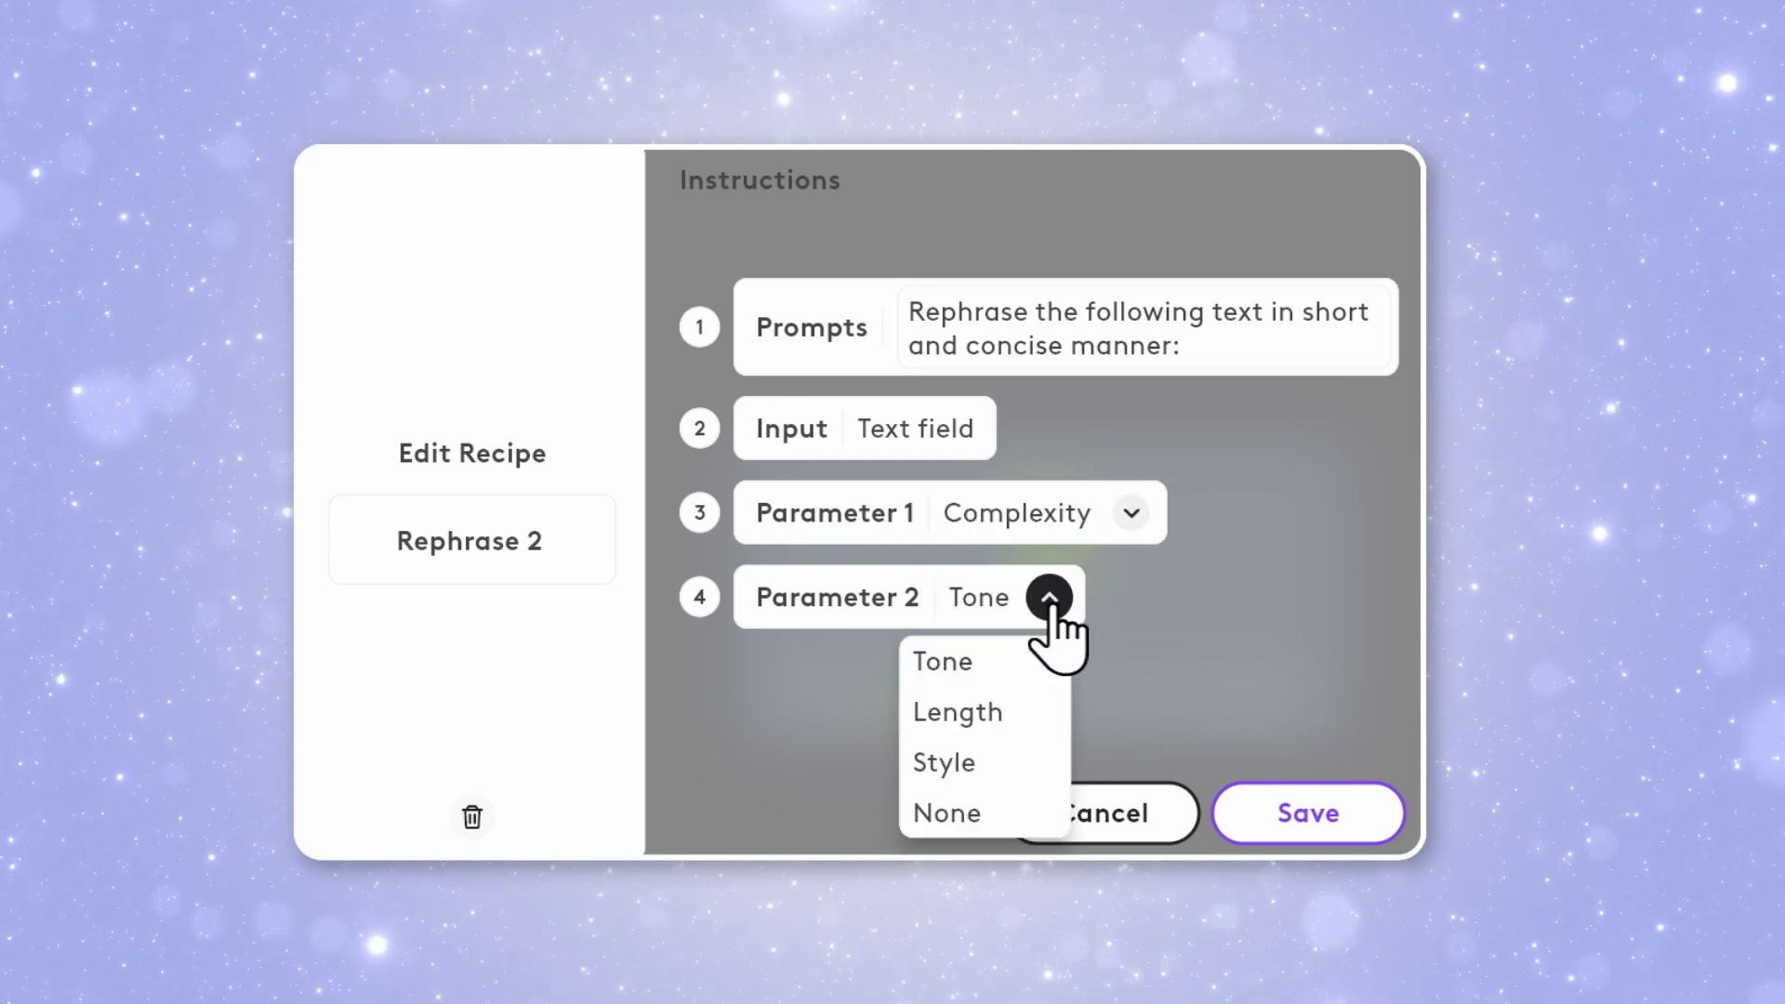
pyautogui.click(1004, 762)
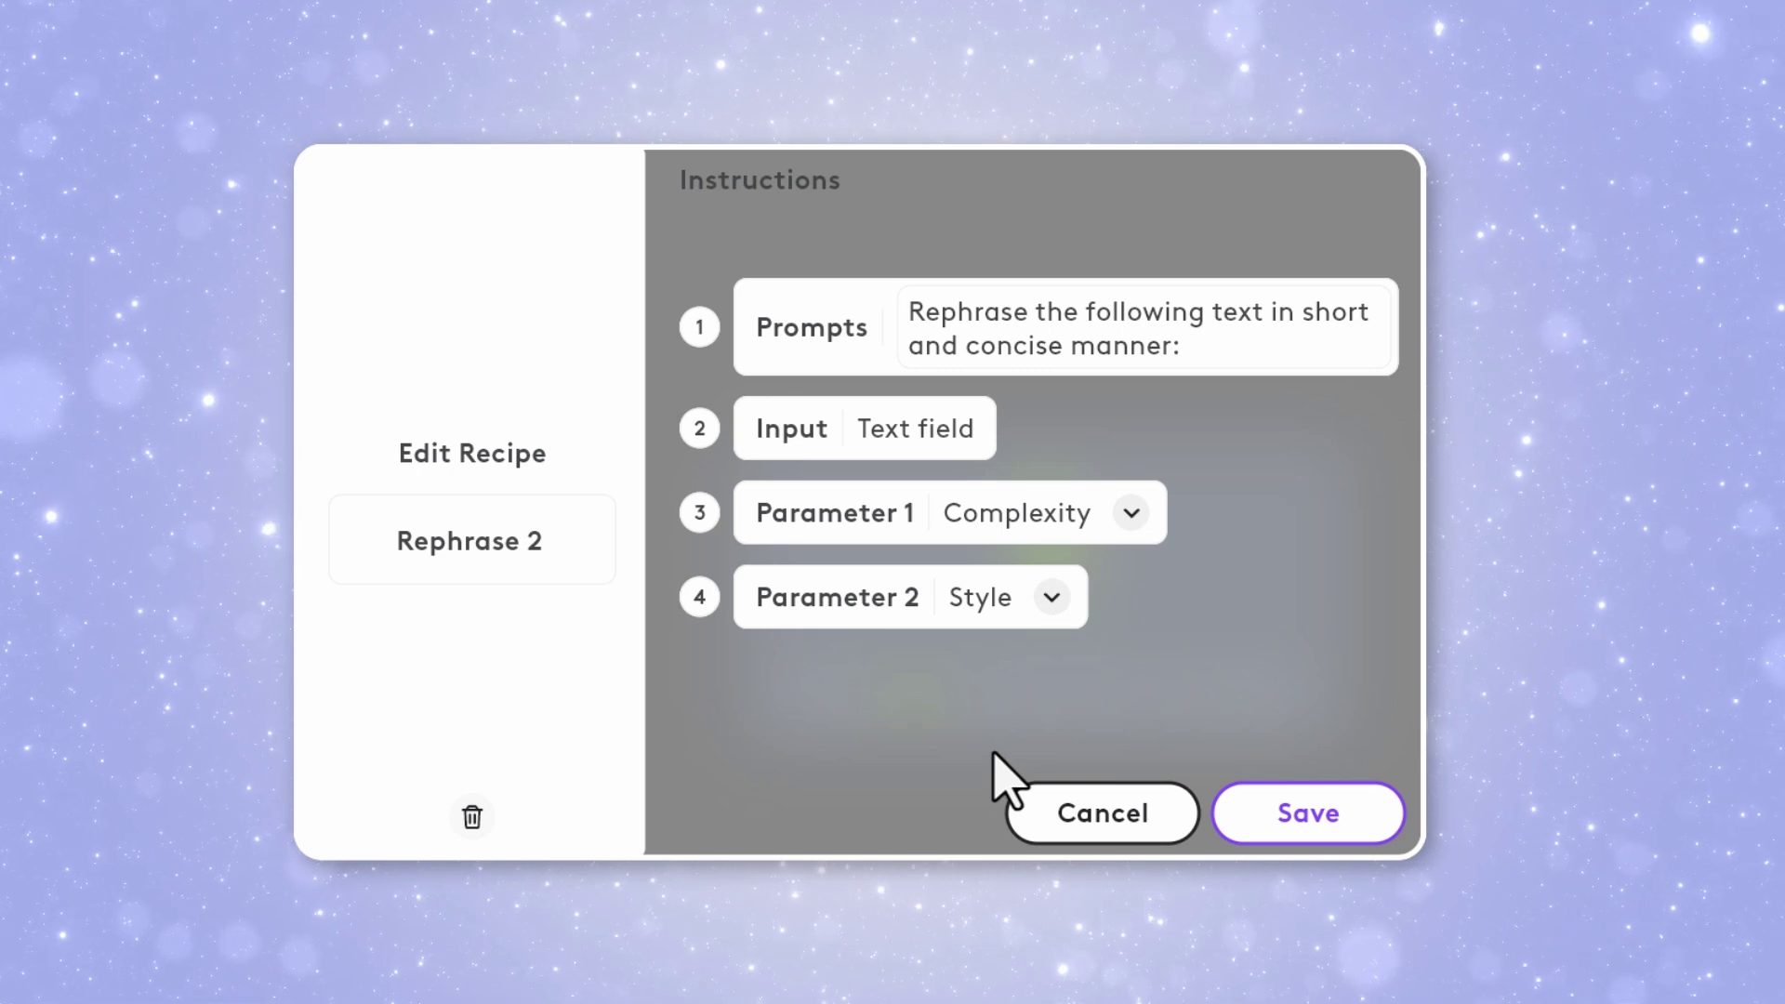
pyautogui.click(1066, 823)
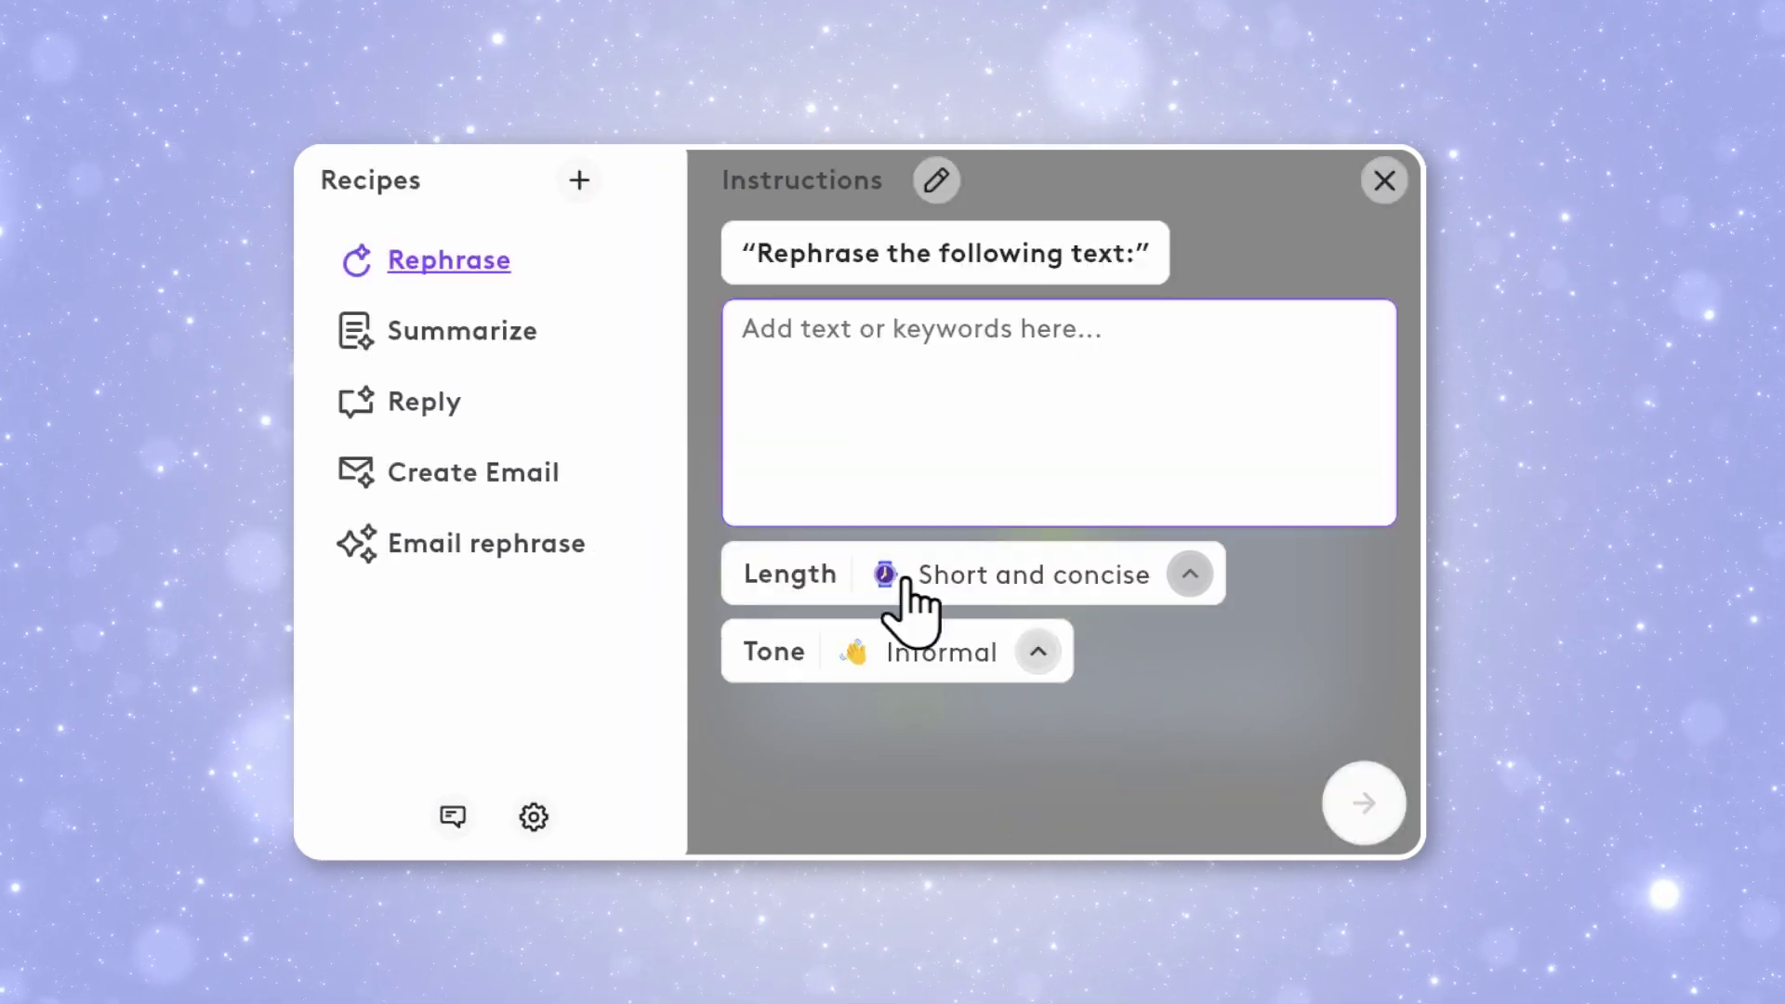
# Add a new recipe named 'Explainer' and paste the concept-explaining instructions as its prompt.
pyautogui.click(583, 180)
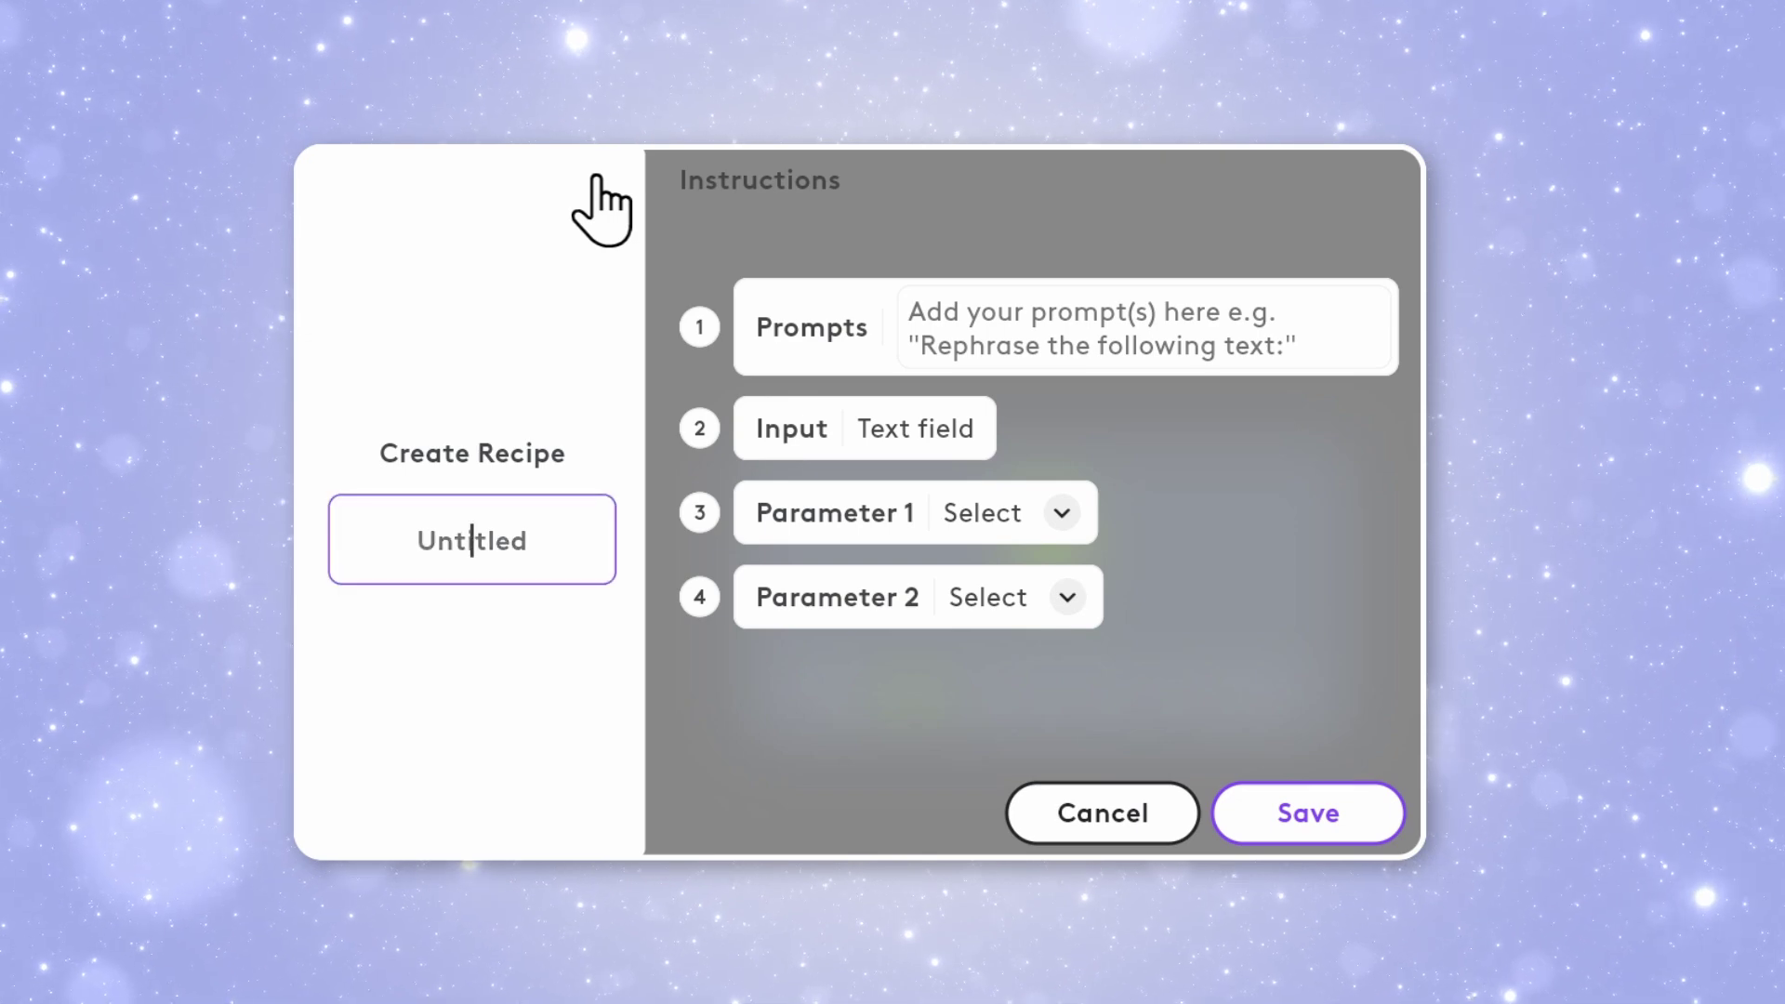
pyautogui.doubleClick(450, 539)
pyautogui.write('Explainer')
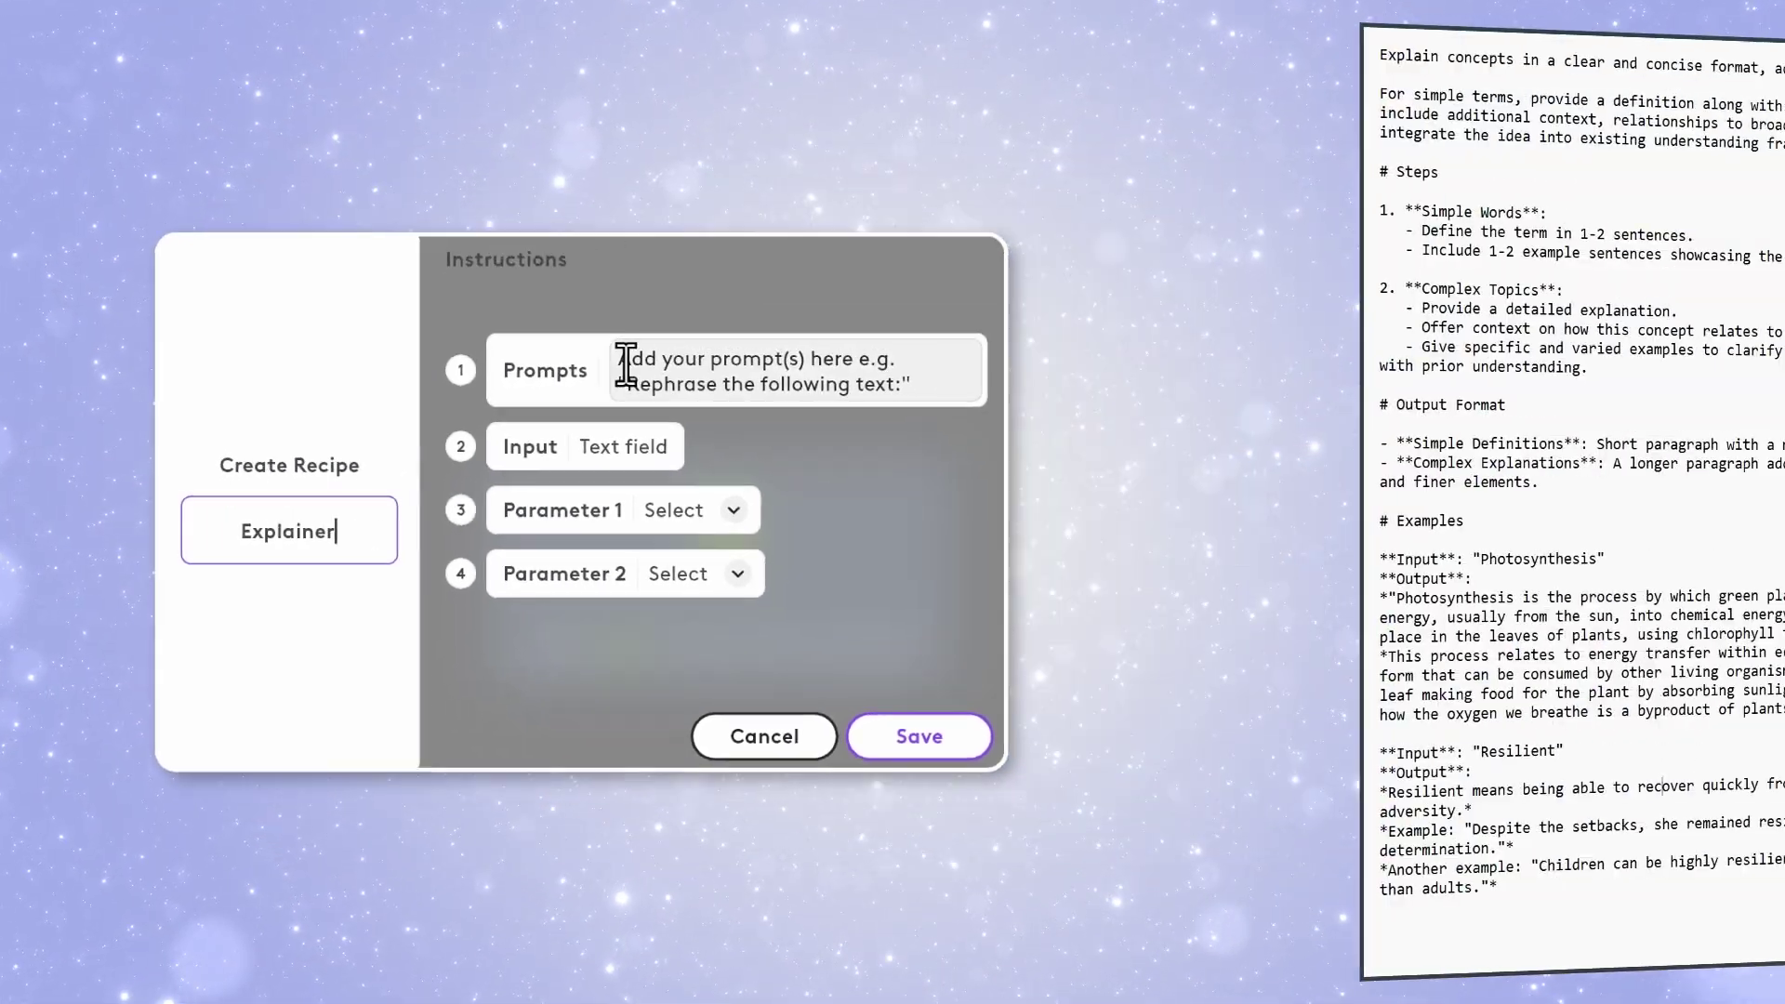
pyautogui.click(625, 367)
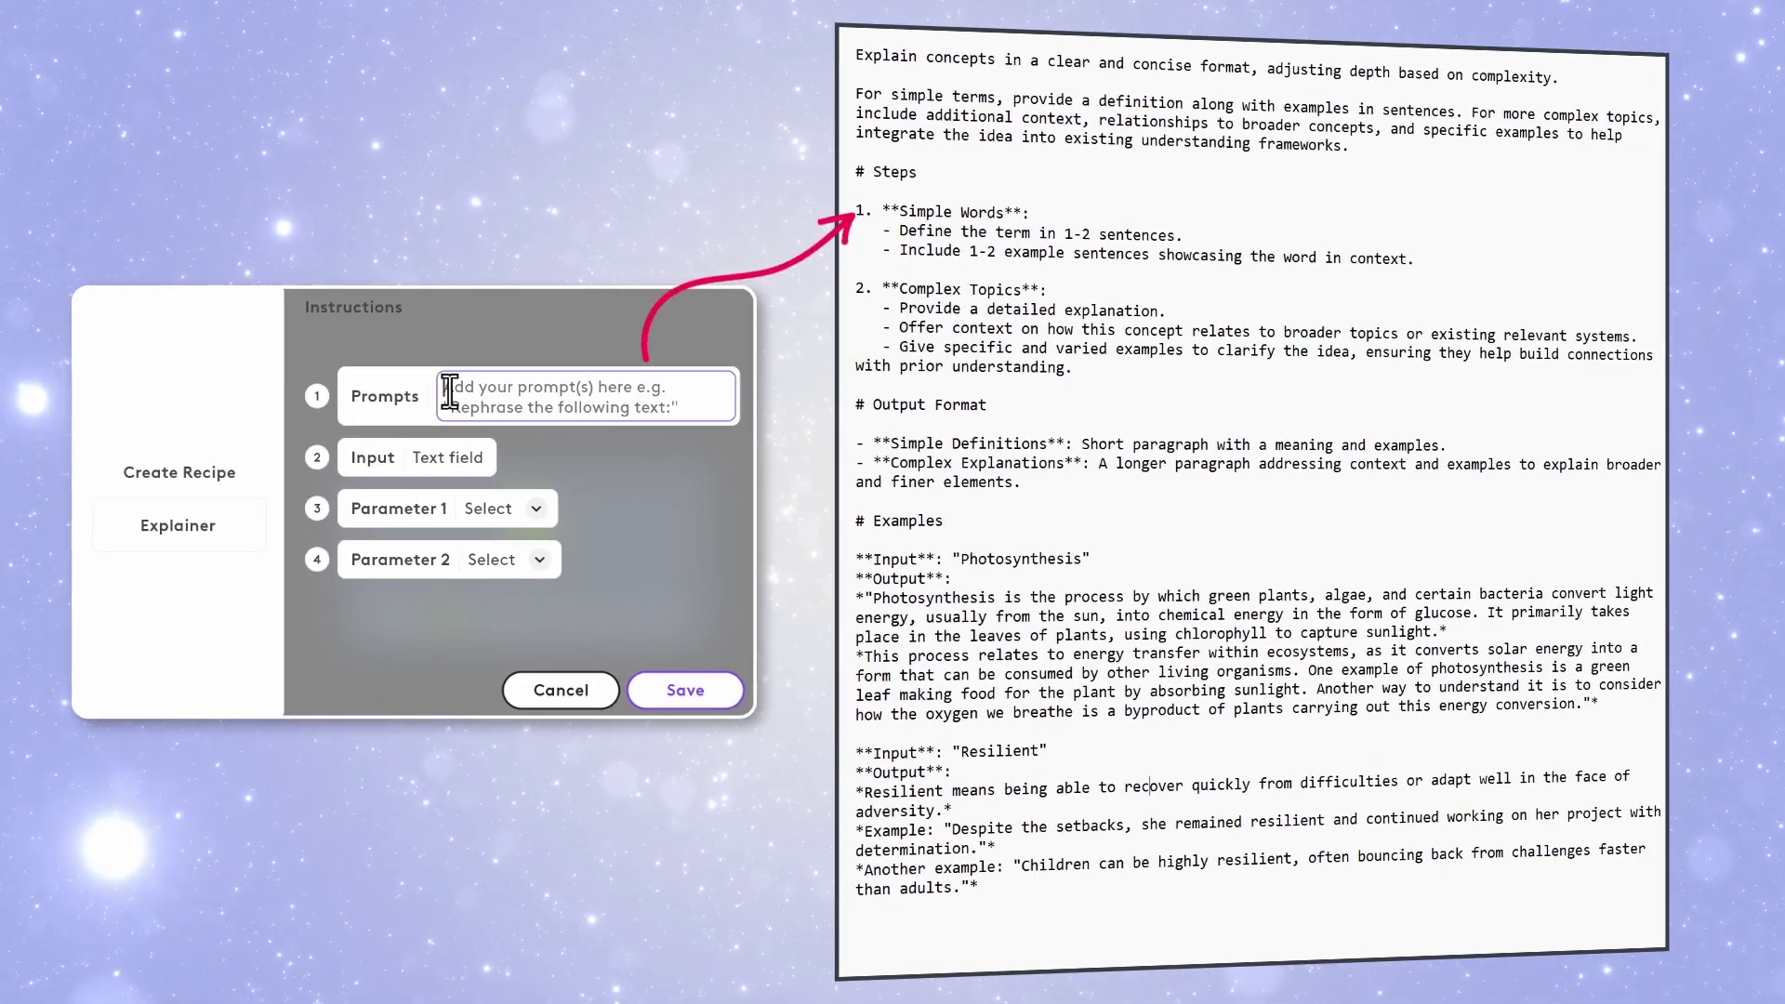
pyautogui.hotkey('ctrl', 'v')
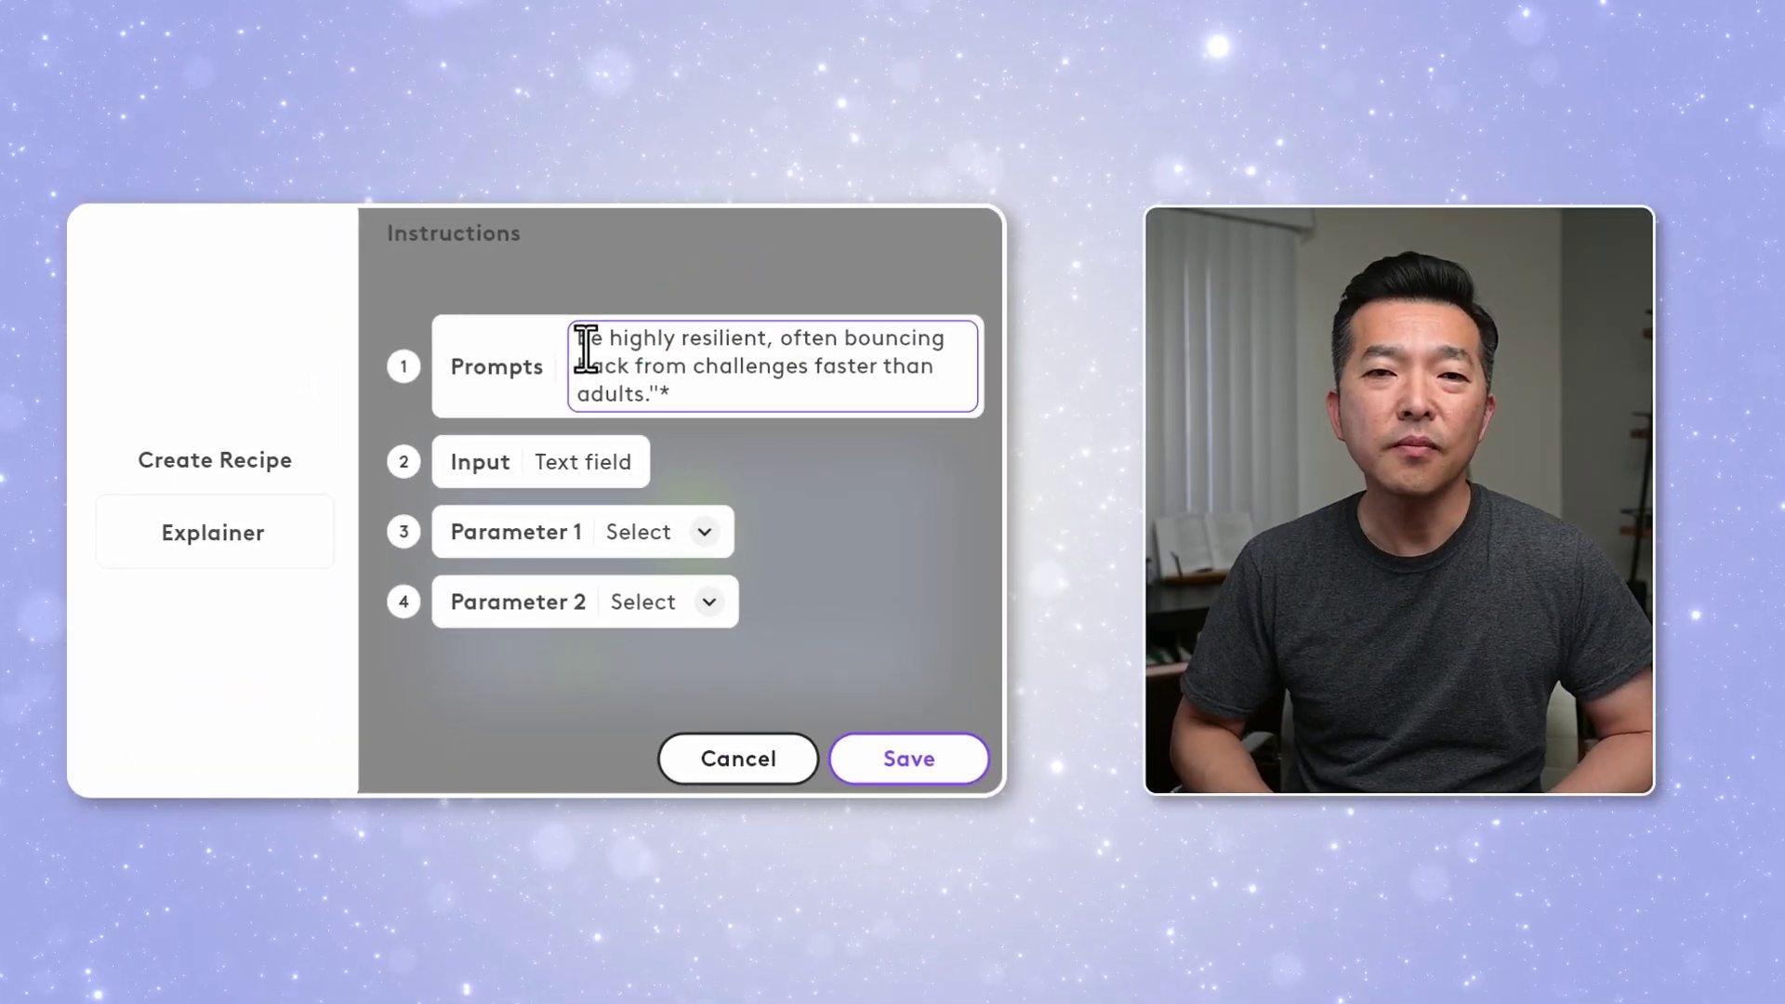
# Leave the recipe's parameters at None and save the Explainer recipe.
pyautogui.click(704, 531)
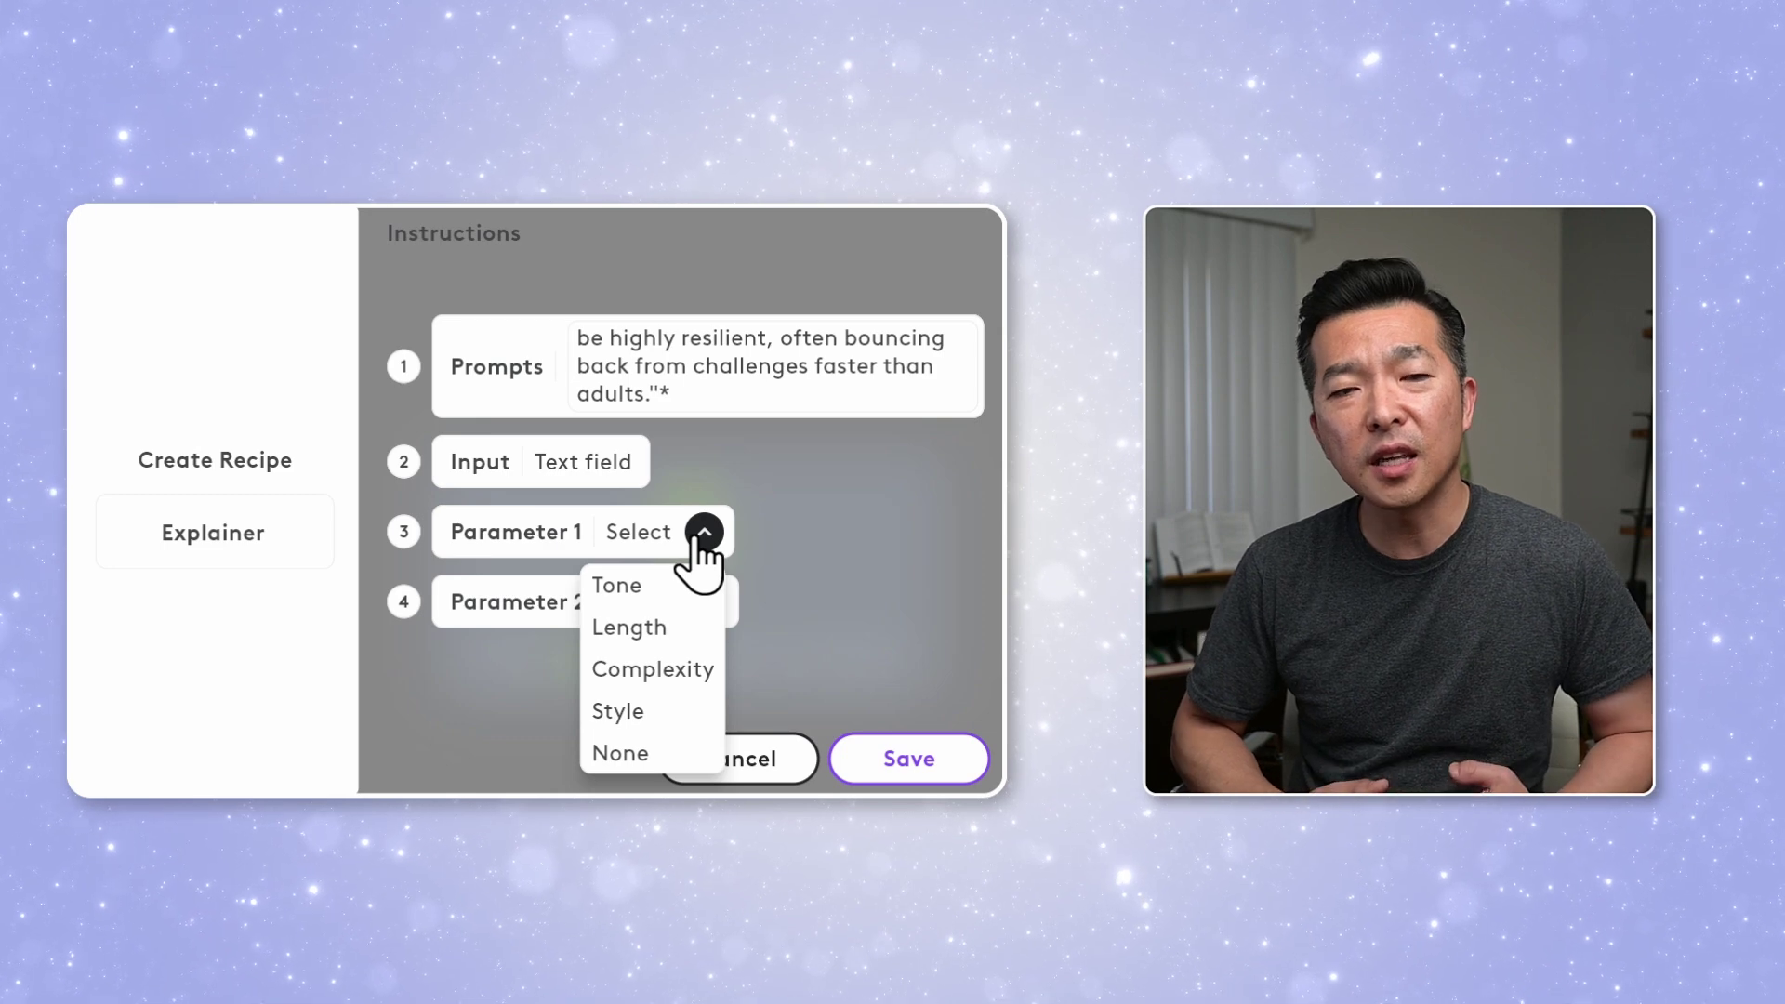
pyautogui.click(620, 755)
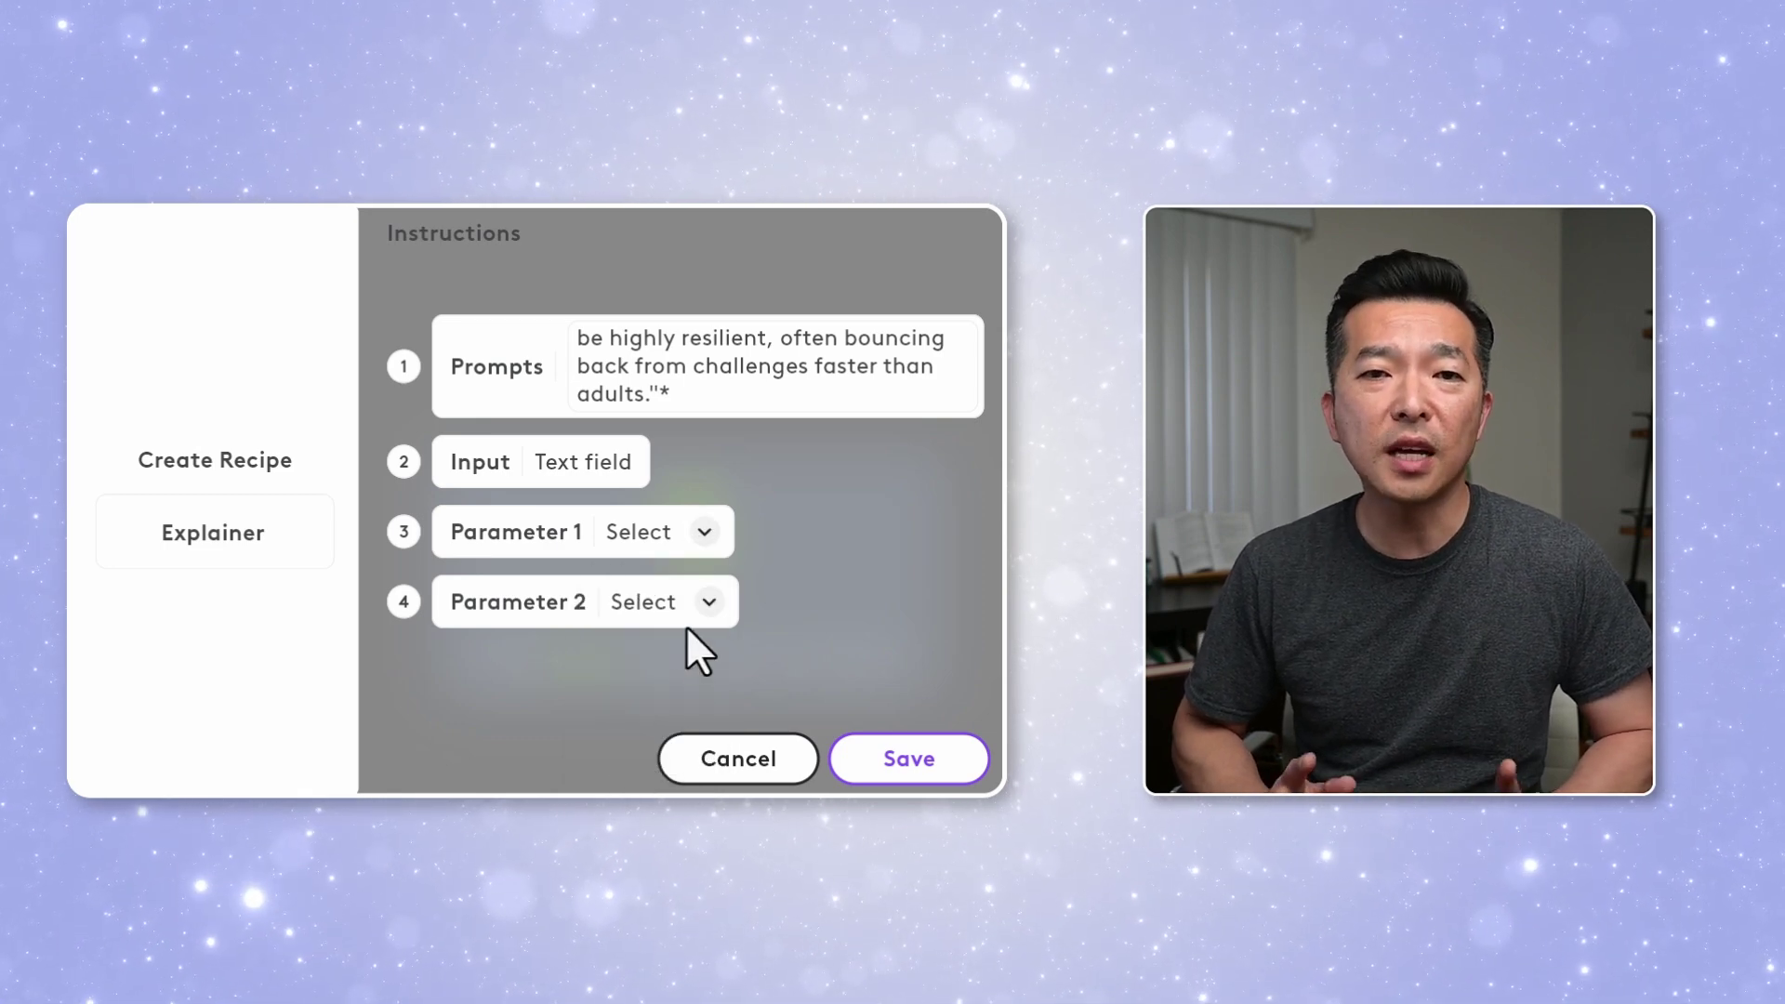
pyautogui.click(708, 602)
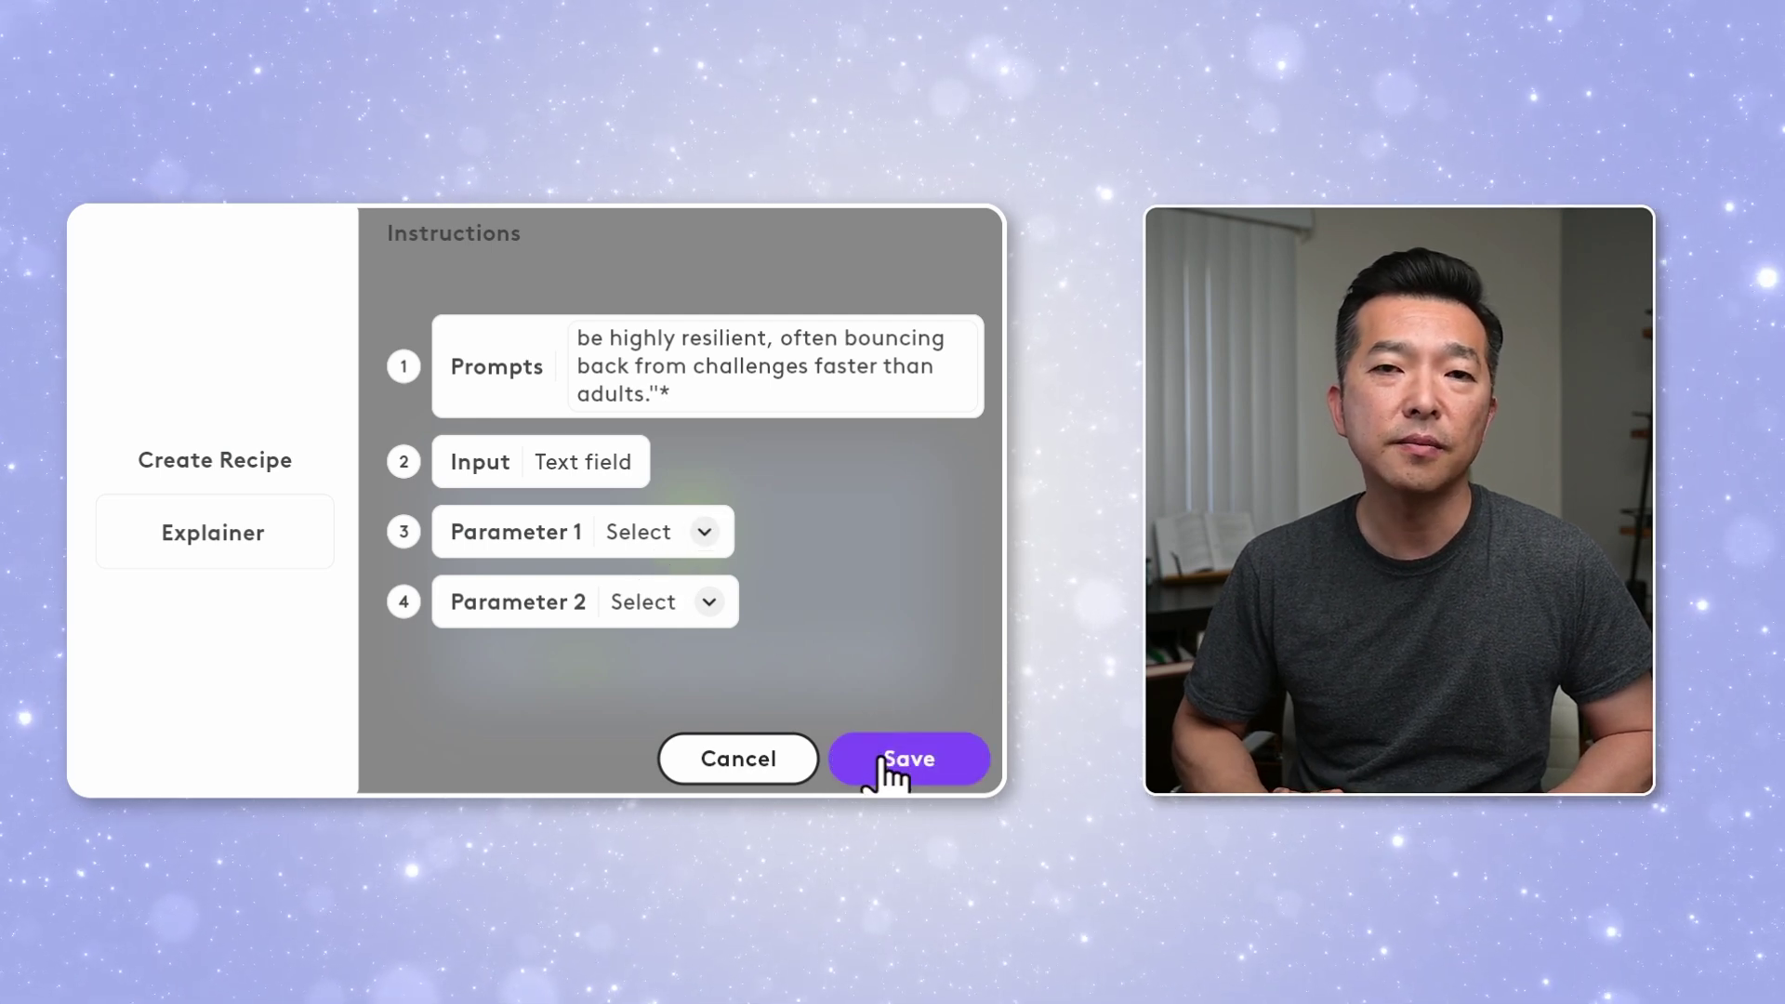
pyautogui.click(890, 772)
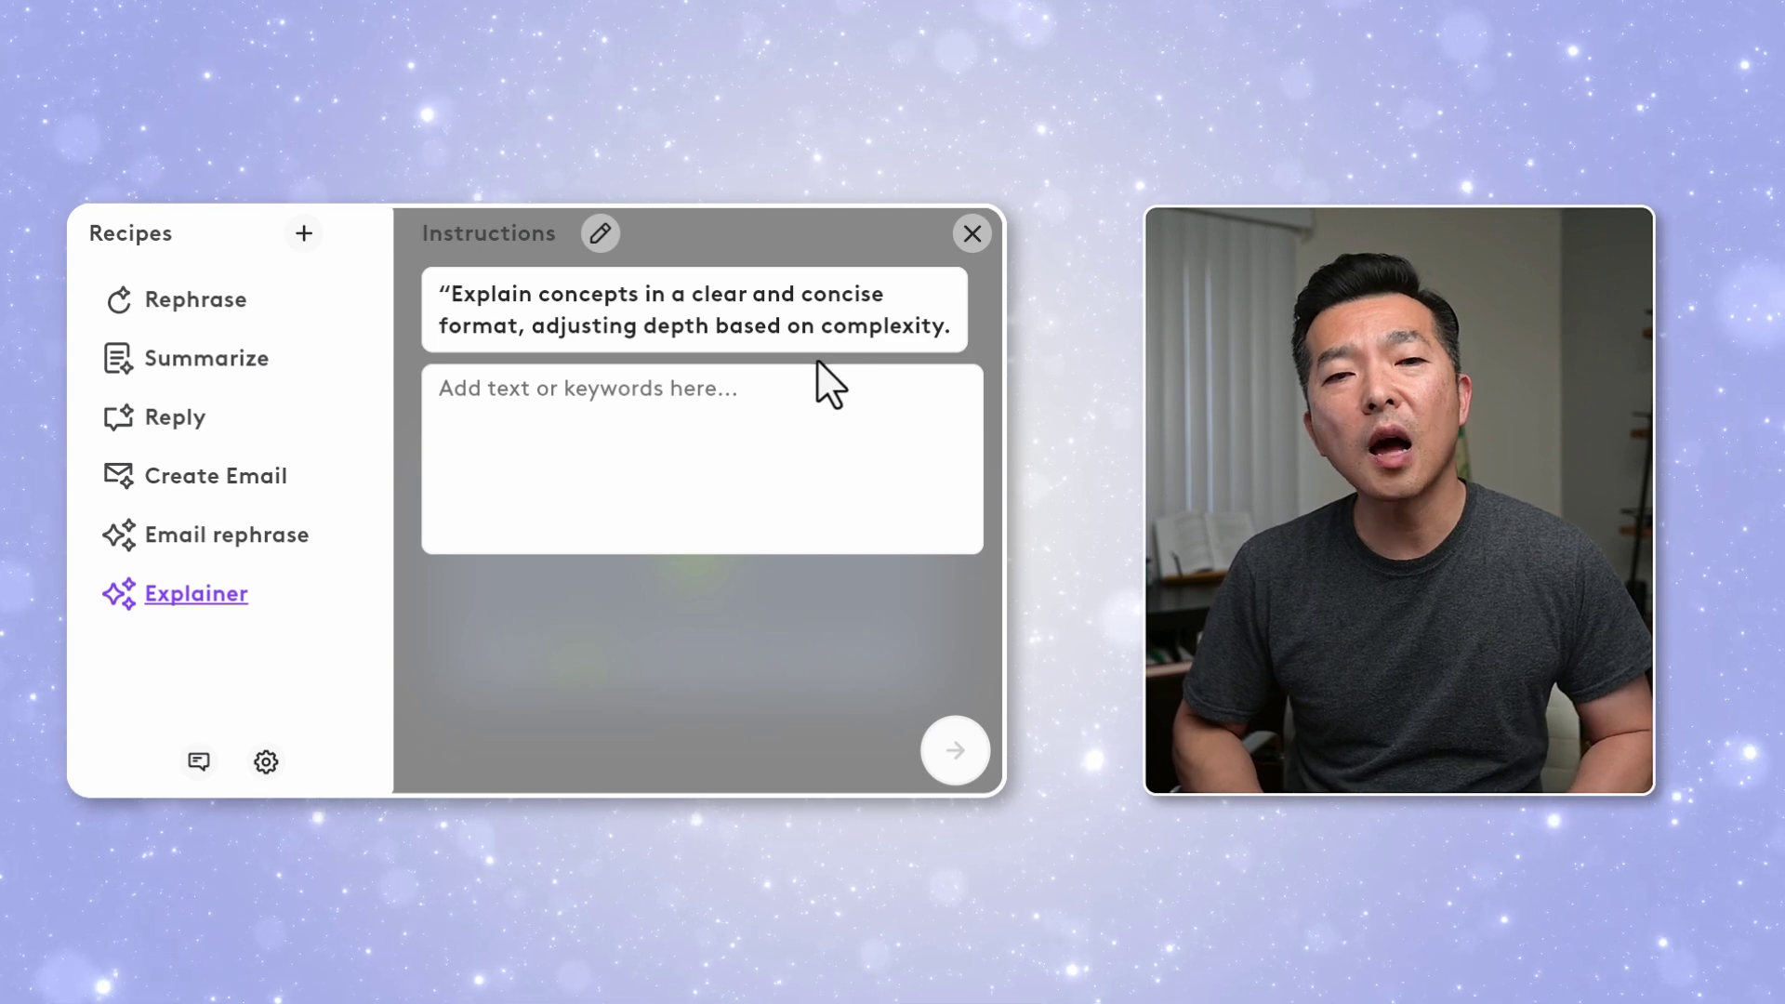
# Send 'Blockchain' through the Explainer recipe to ChatGPT.
pyautogui.click(780, 452)
pyautogui.write('Blockchain')
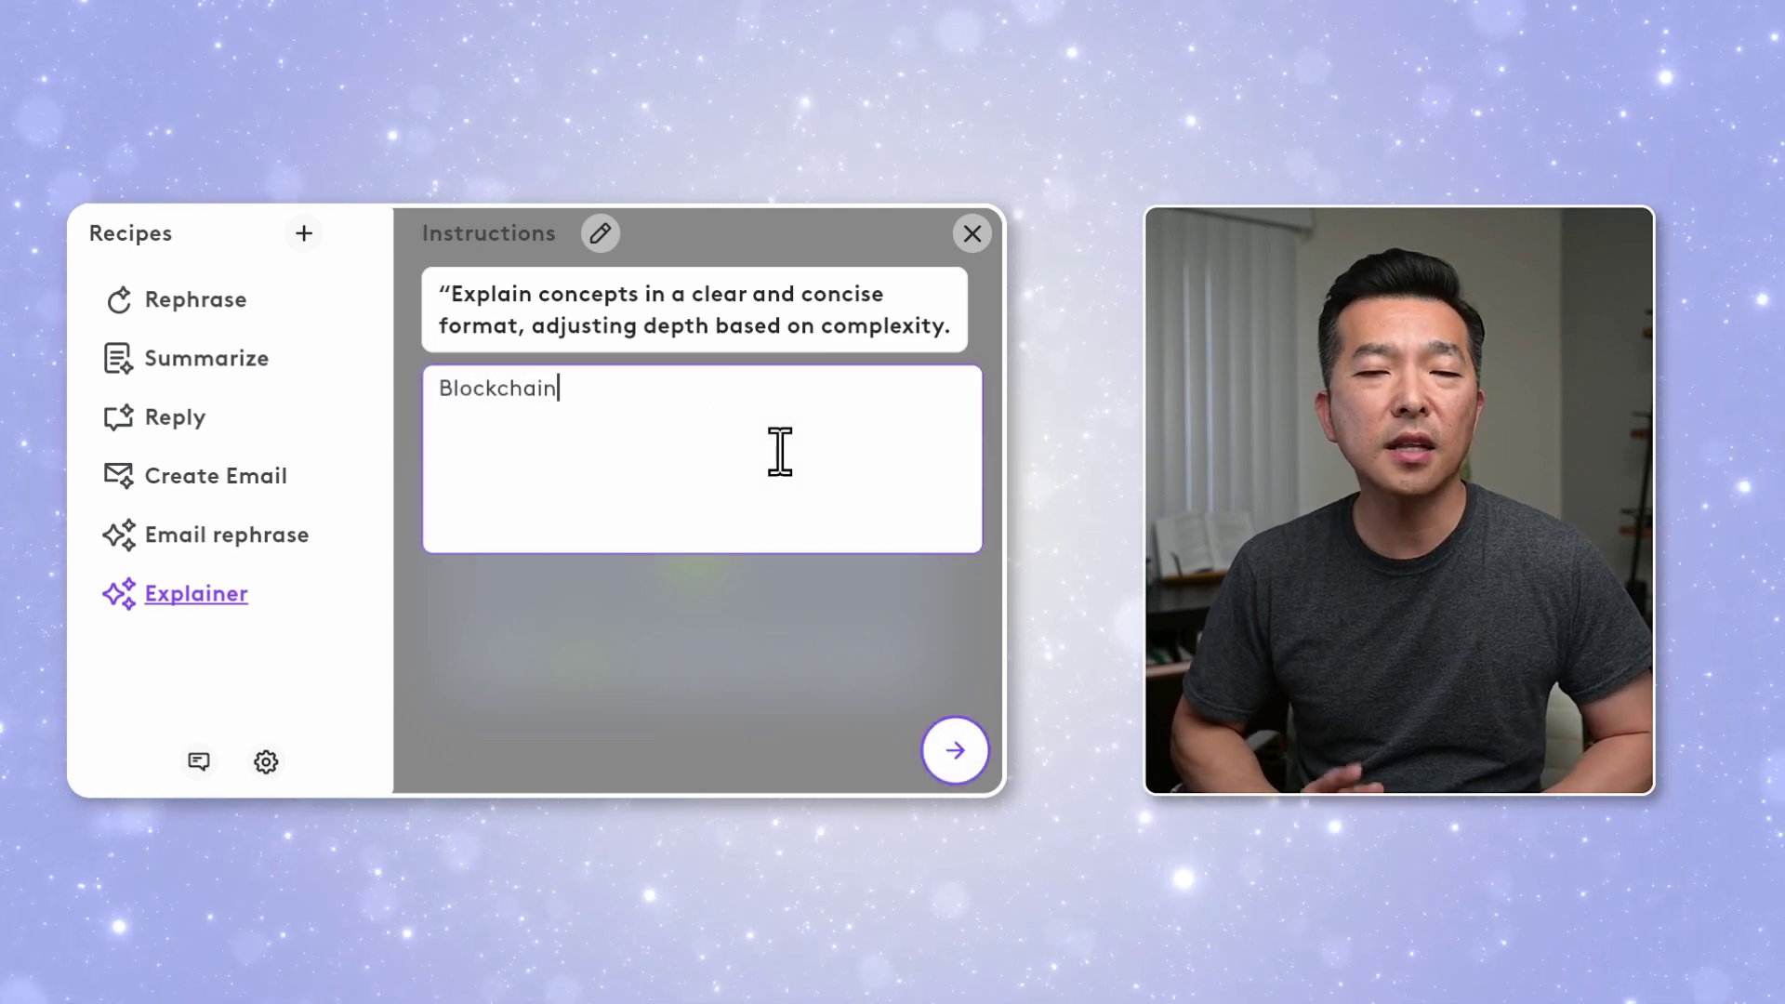
pyautogui.click(954, 753)
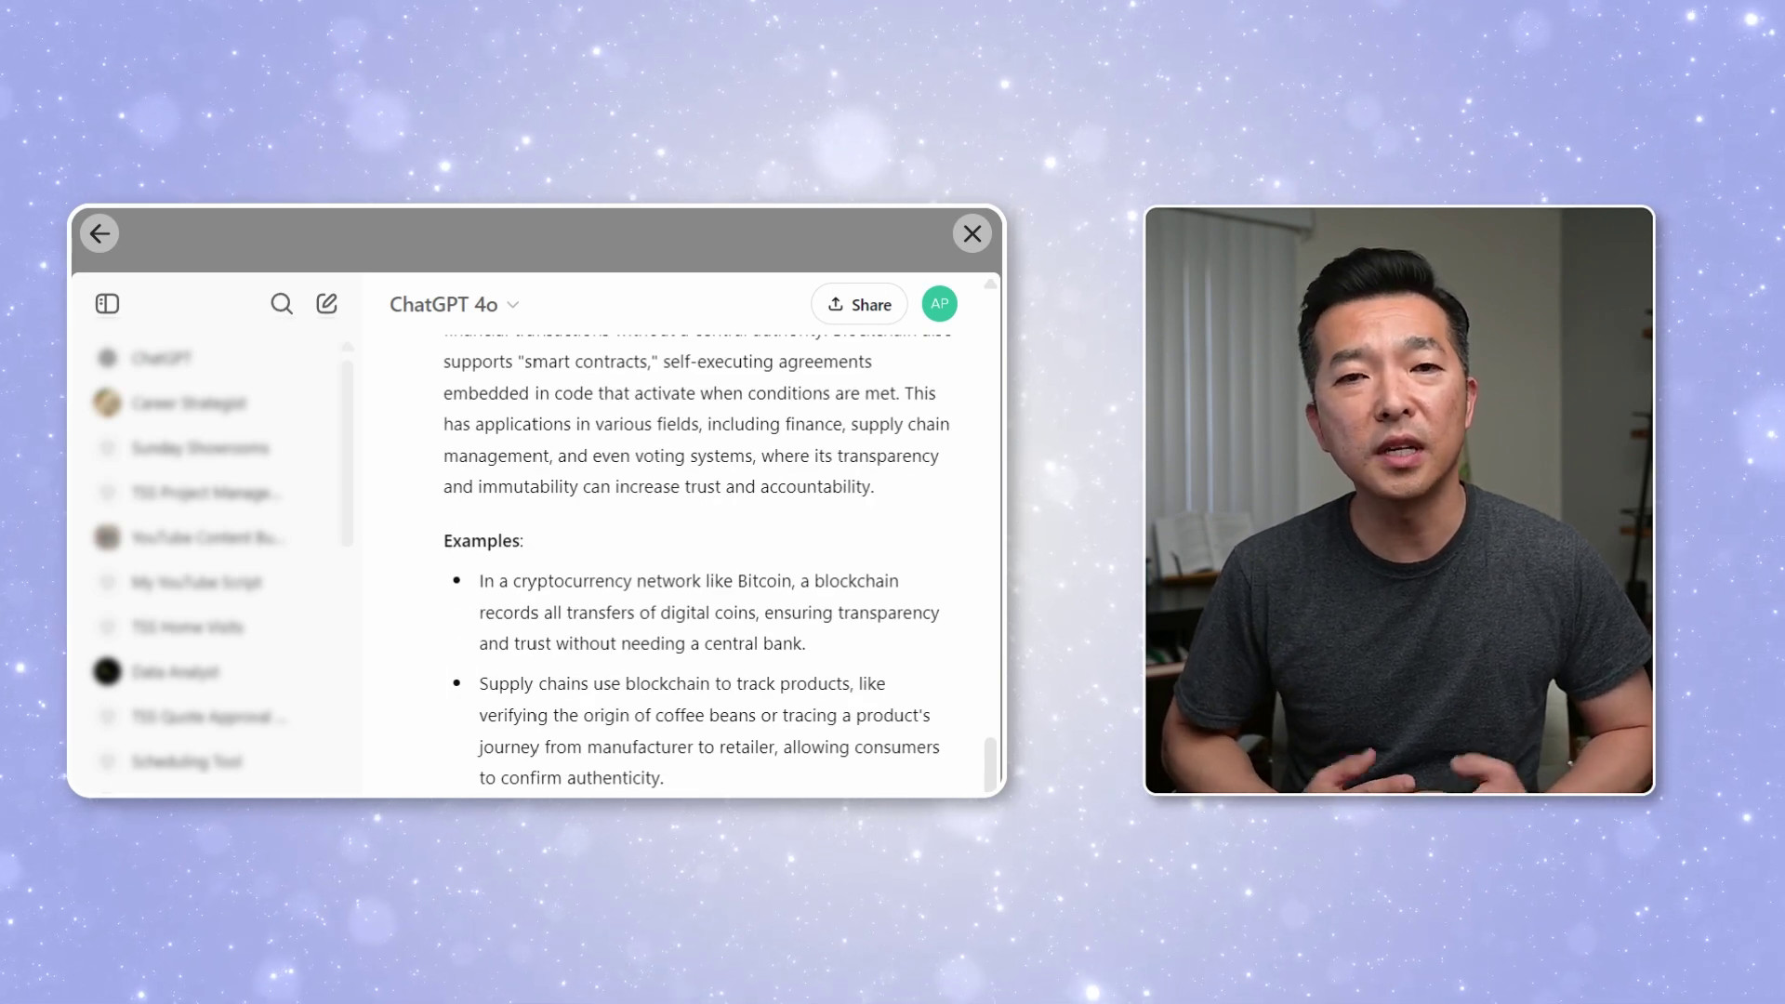
# Back in the Explainer recipe, replace 'Blockchain' with 'apple' and send it to ChatGPT.
pyautogui.scroll(1, 721, 557)
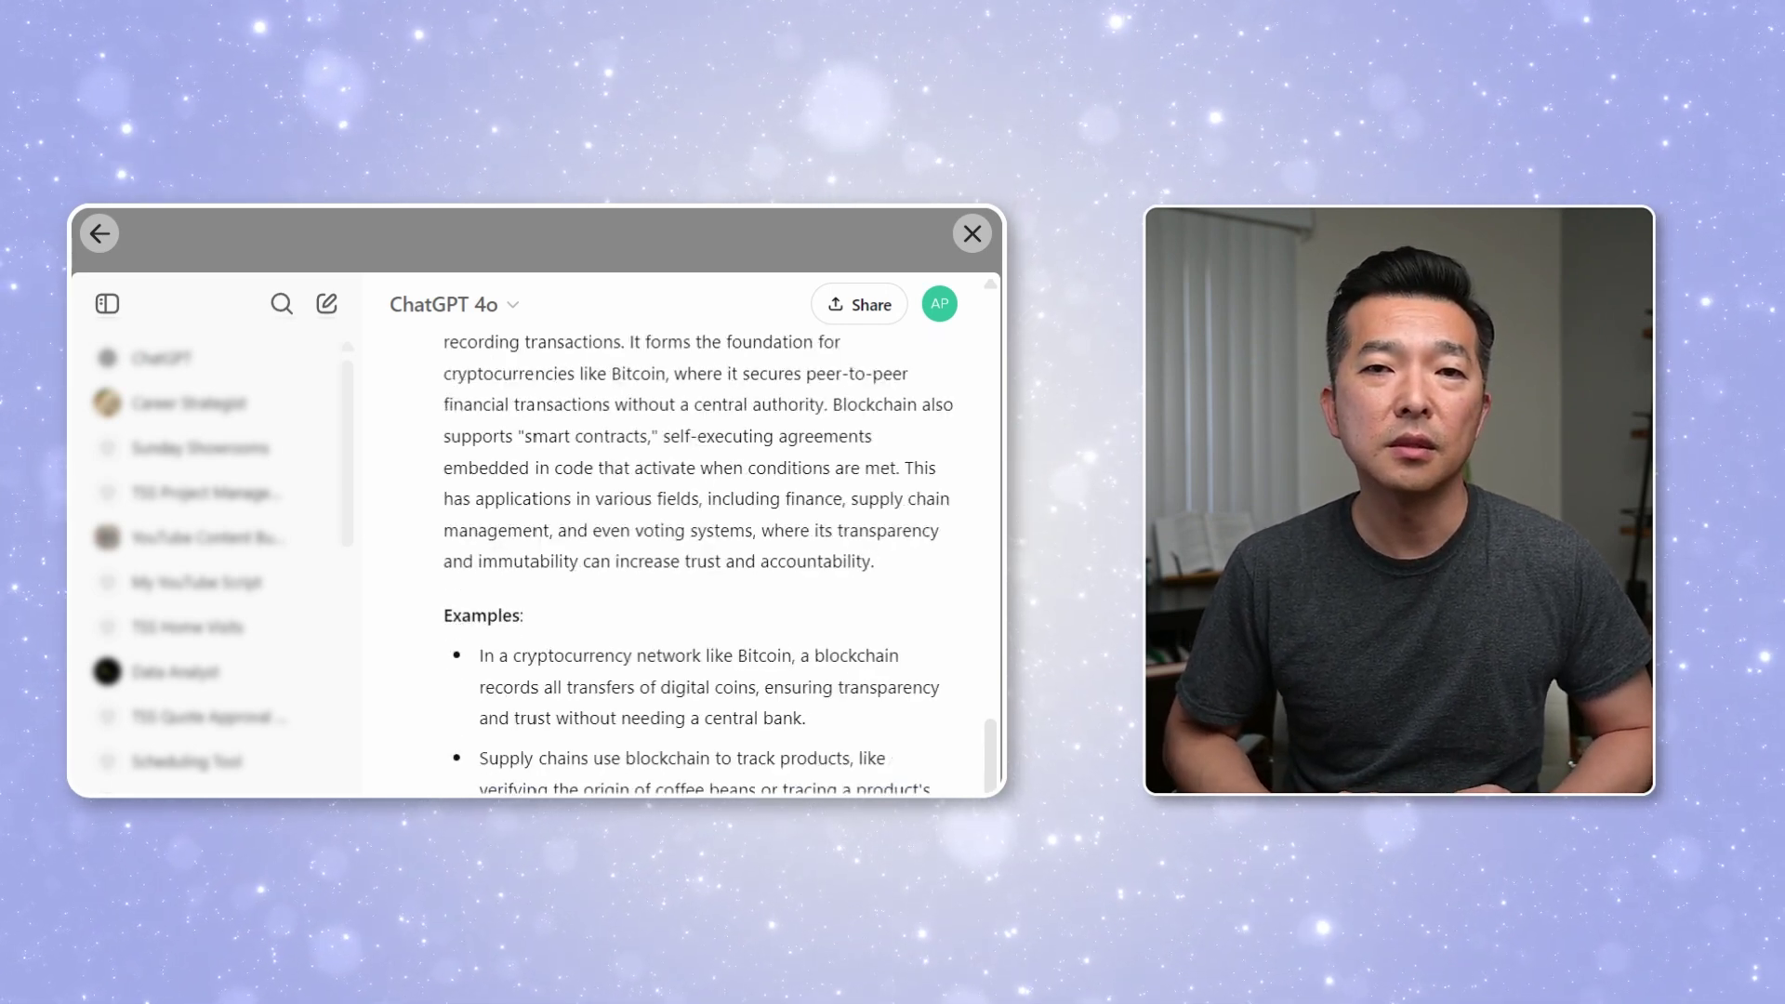
pyautogui.click(99, 233)
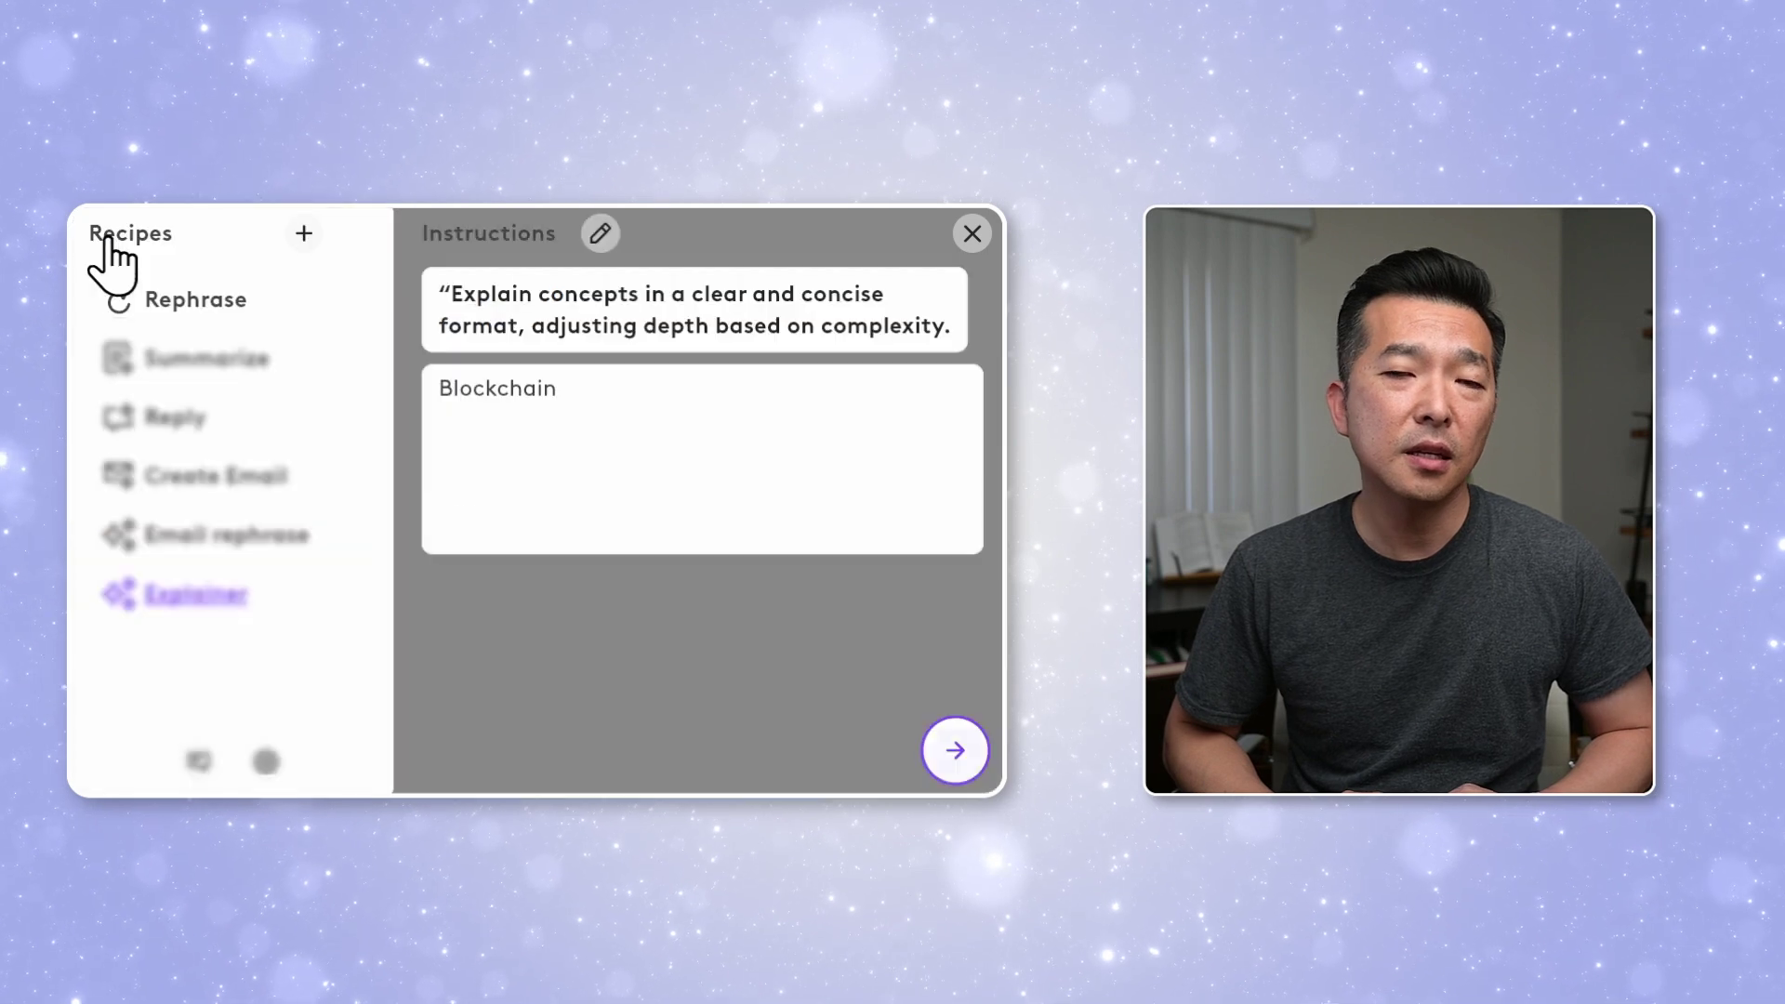
pyautogui.moveTo(639, 391); pyautogui.dragTo(460, 375)
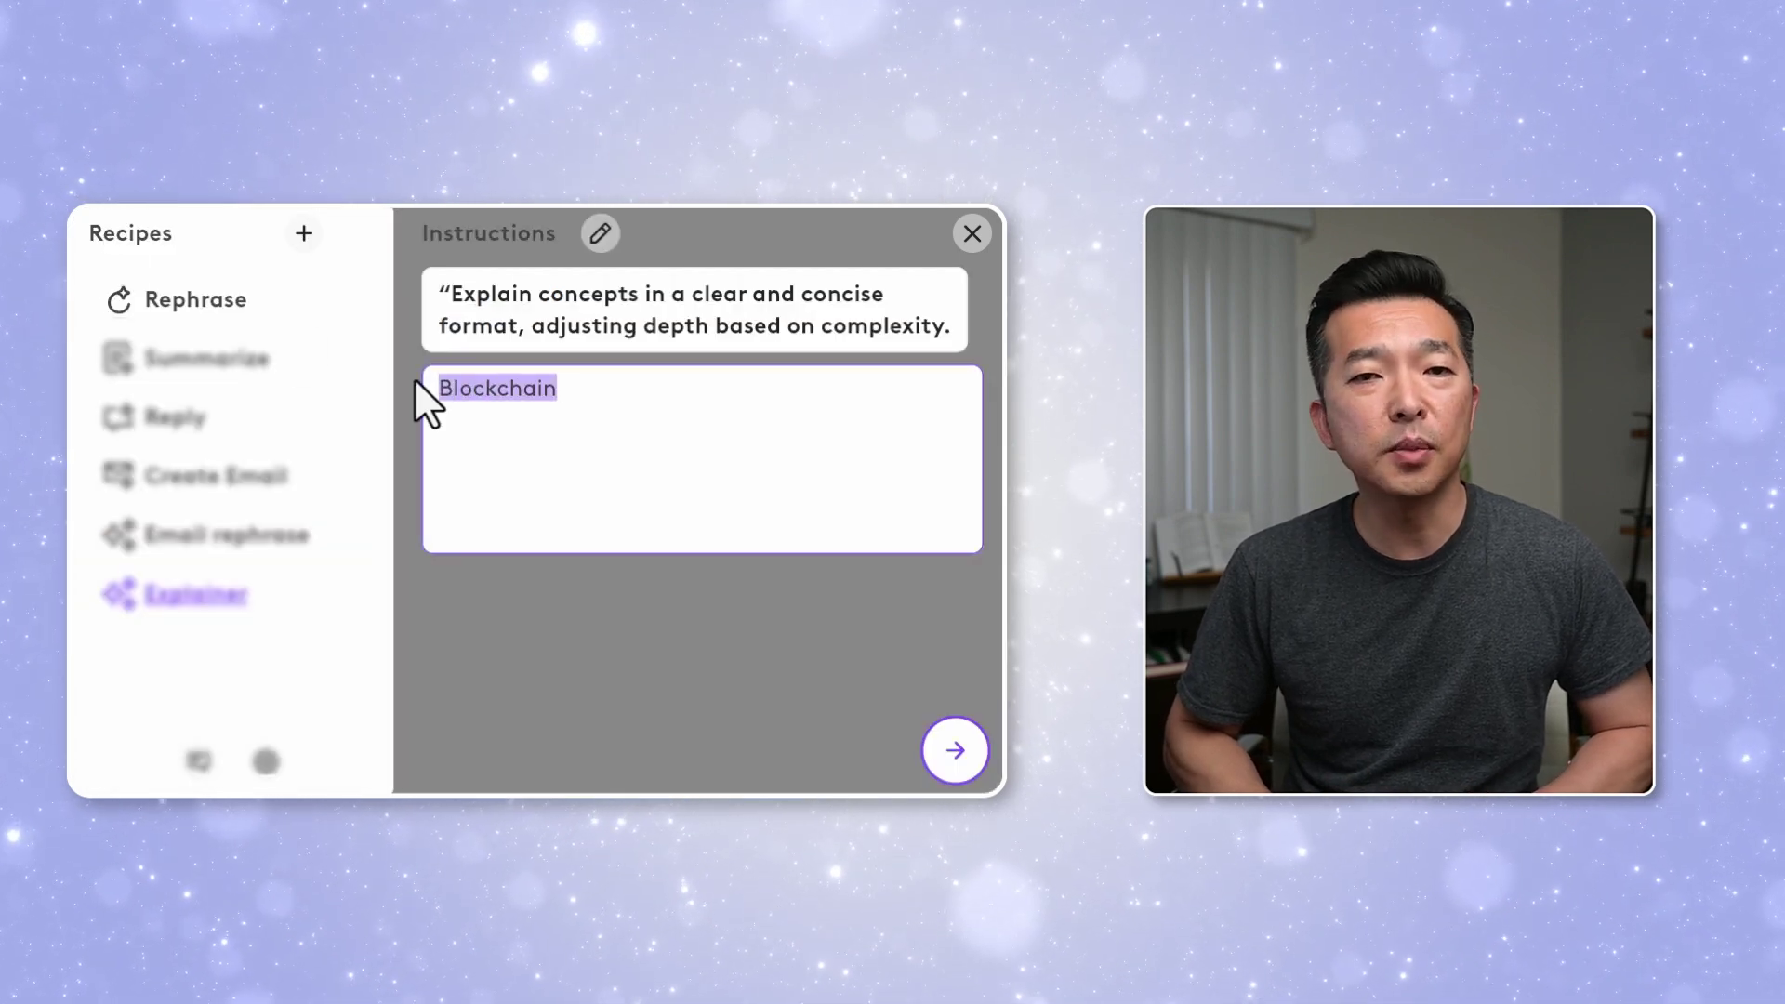
pyautogui.press('BackSpace')
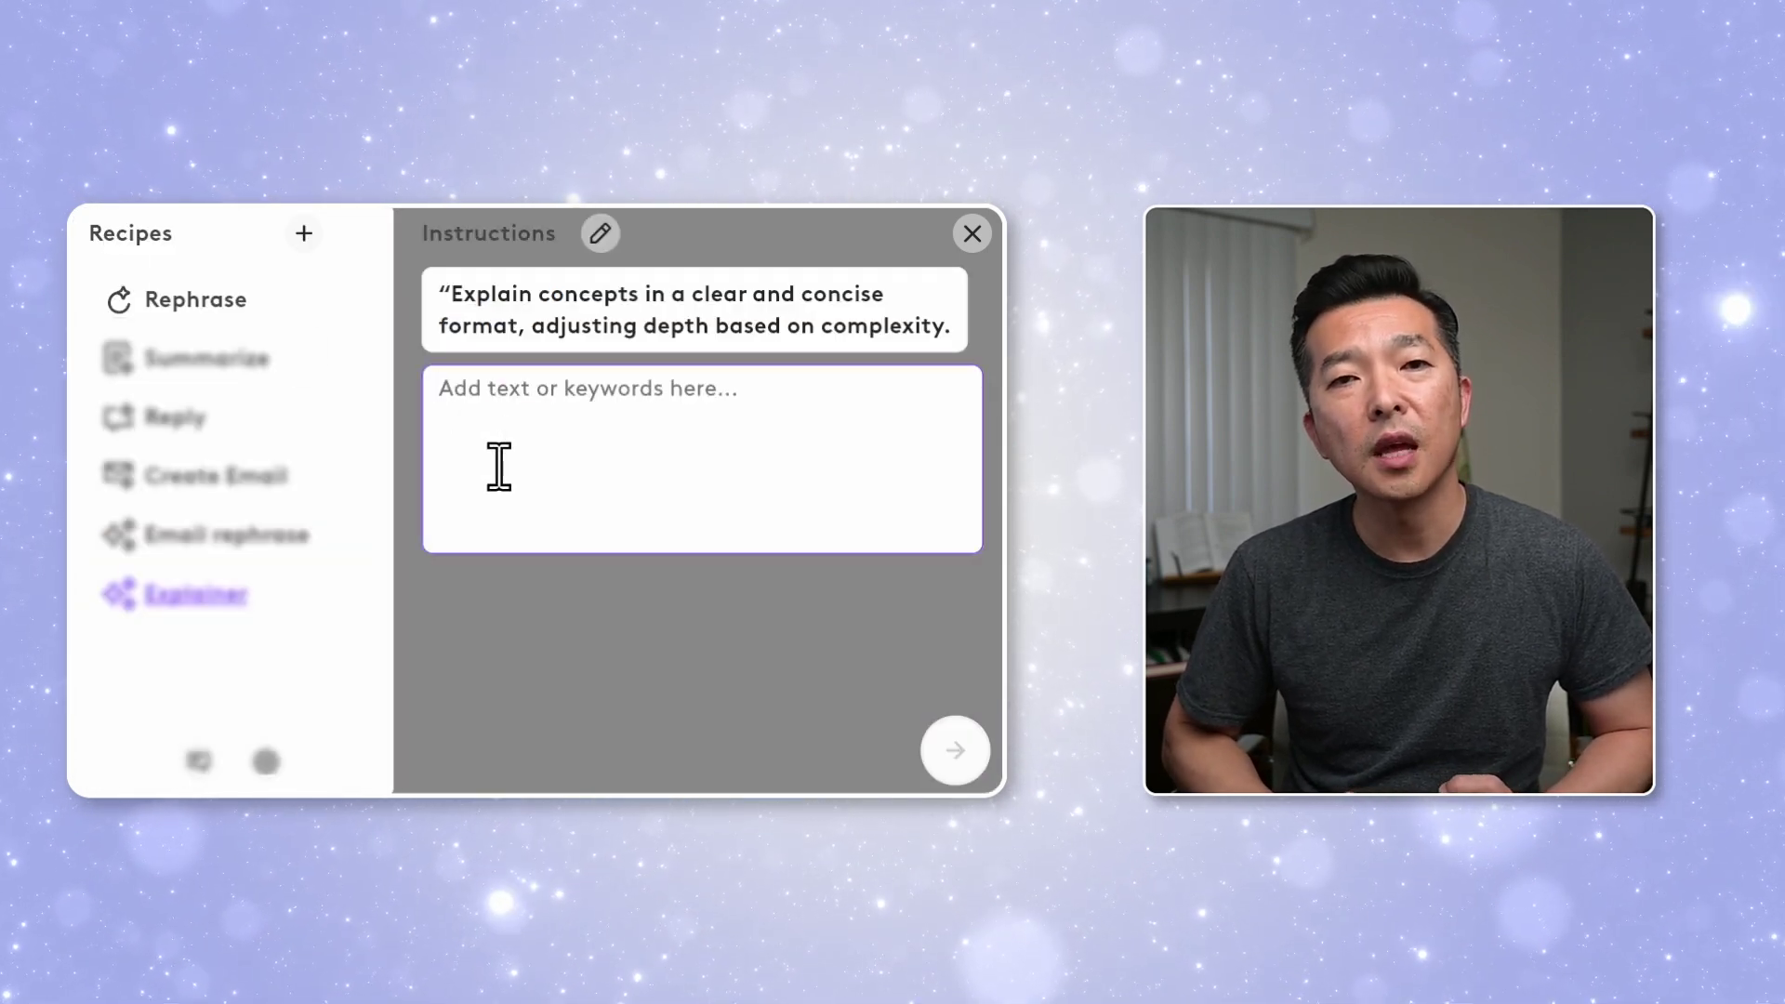
pyautogui.write('apple')
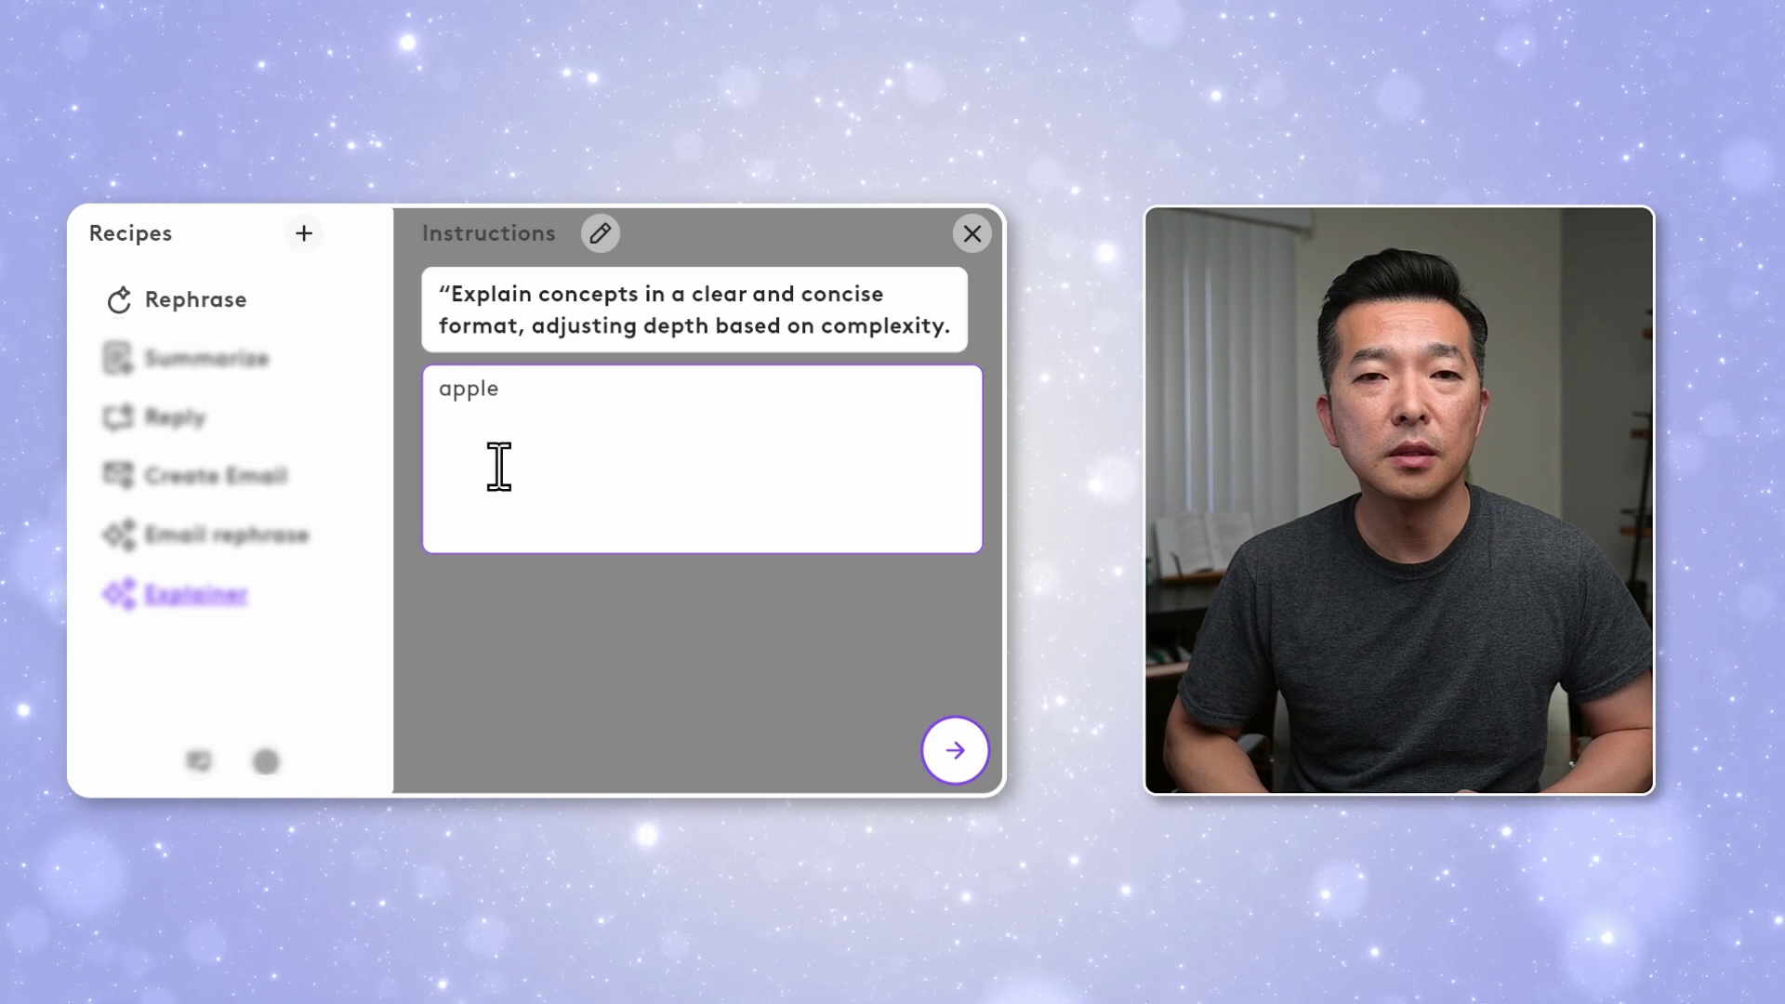
pyautogui.click(965, 753)
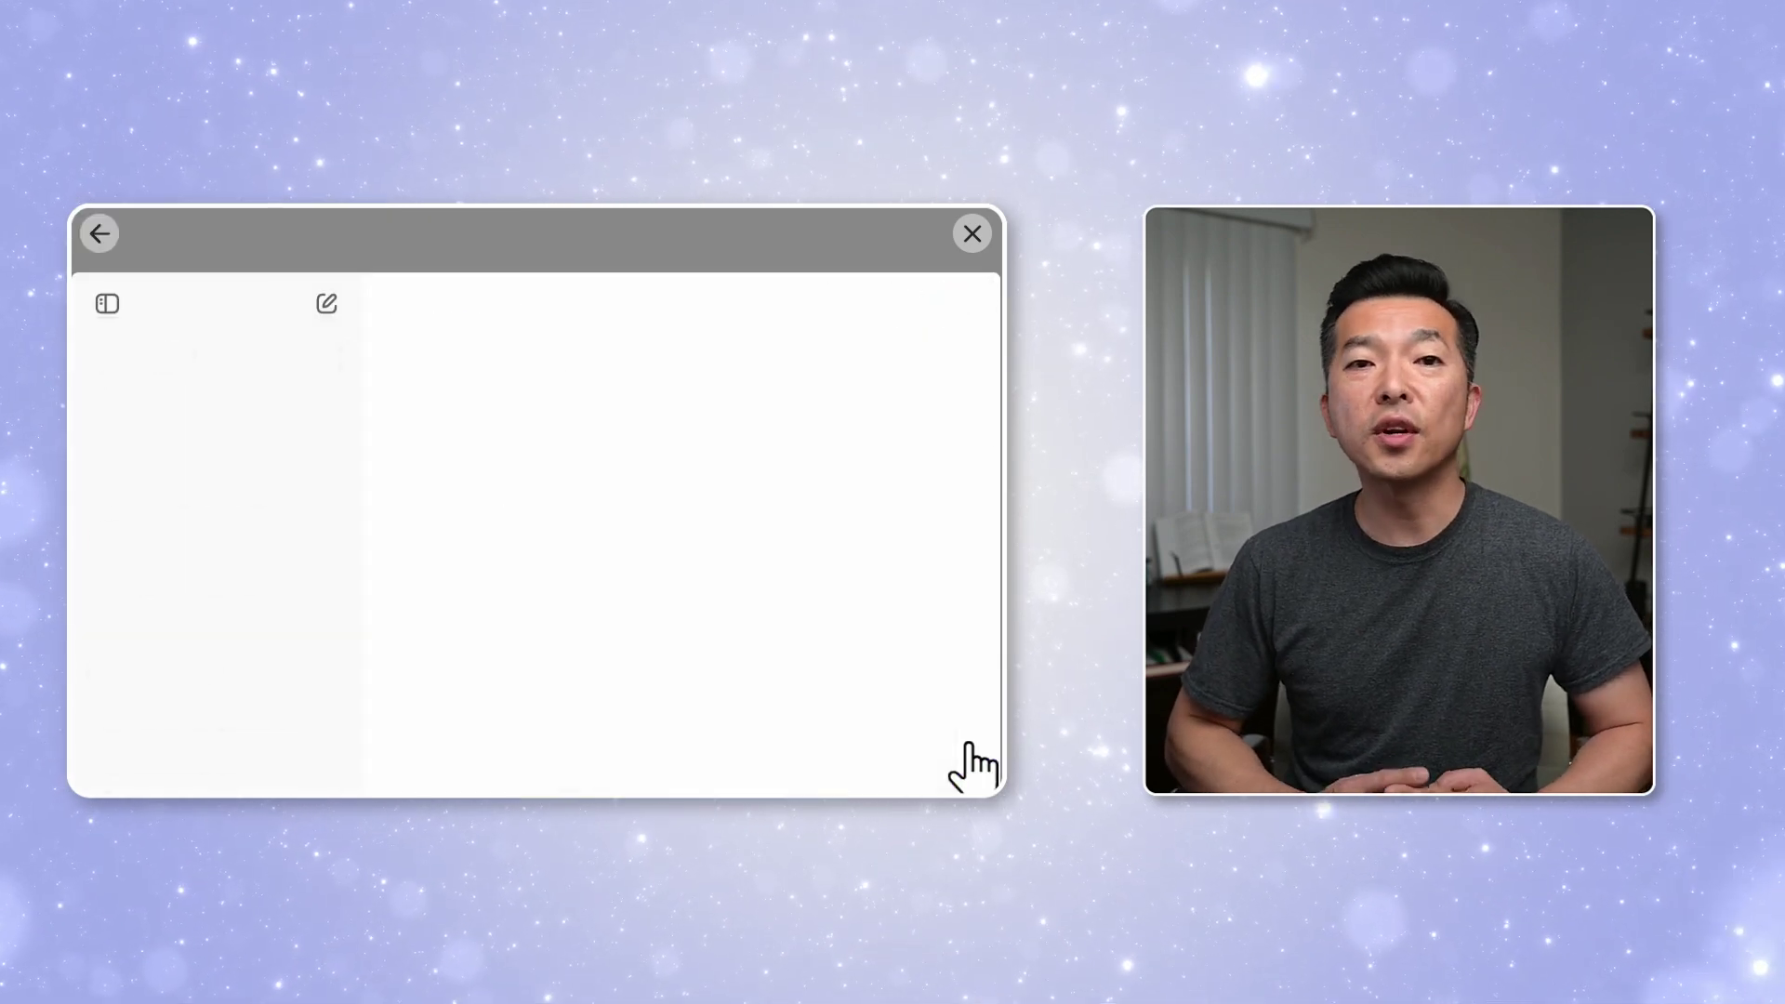